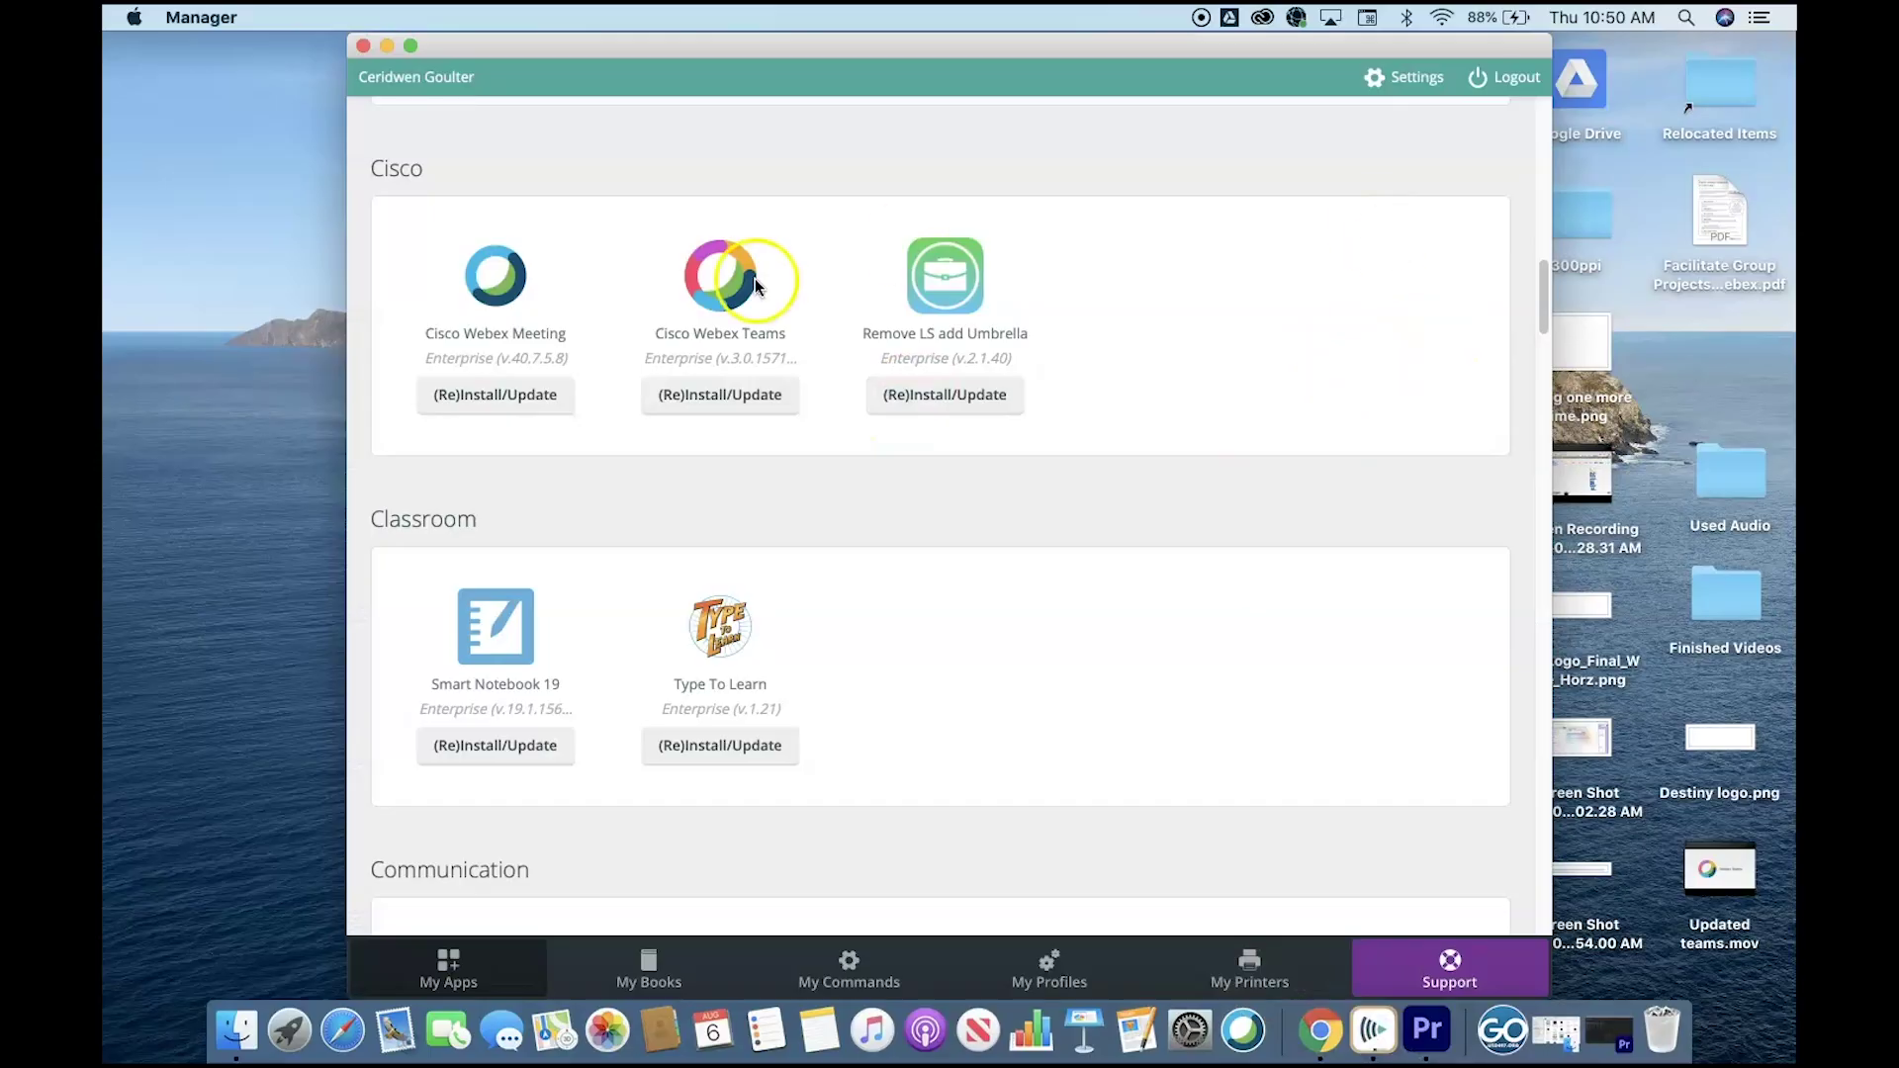
Send a (Re)Install/Update of Cisco Webex Teams from Manager's Cisco section, then close Manager.
{"action": "scroll", "coordinate": [939, 495], "scroll_direction": "up", "scroll_amount": 10}
{"action": "scroll", "coordinate": [930, 668], "scroll_direction": "down", "scroll_amount": 10}
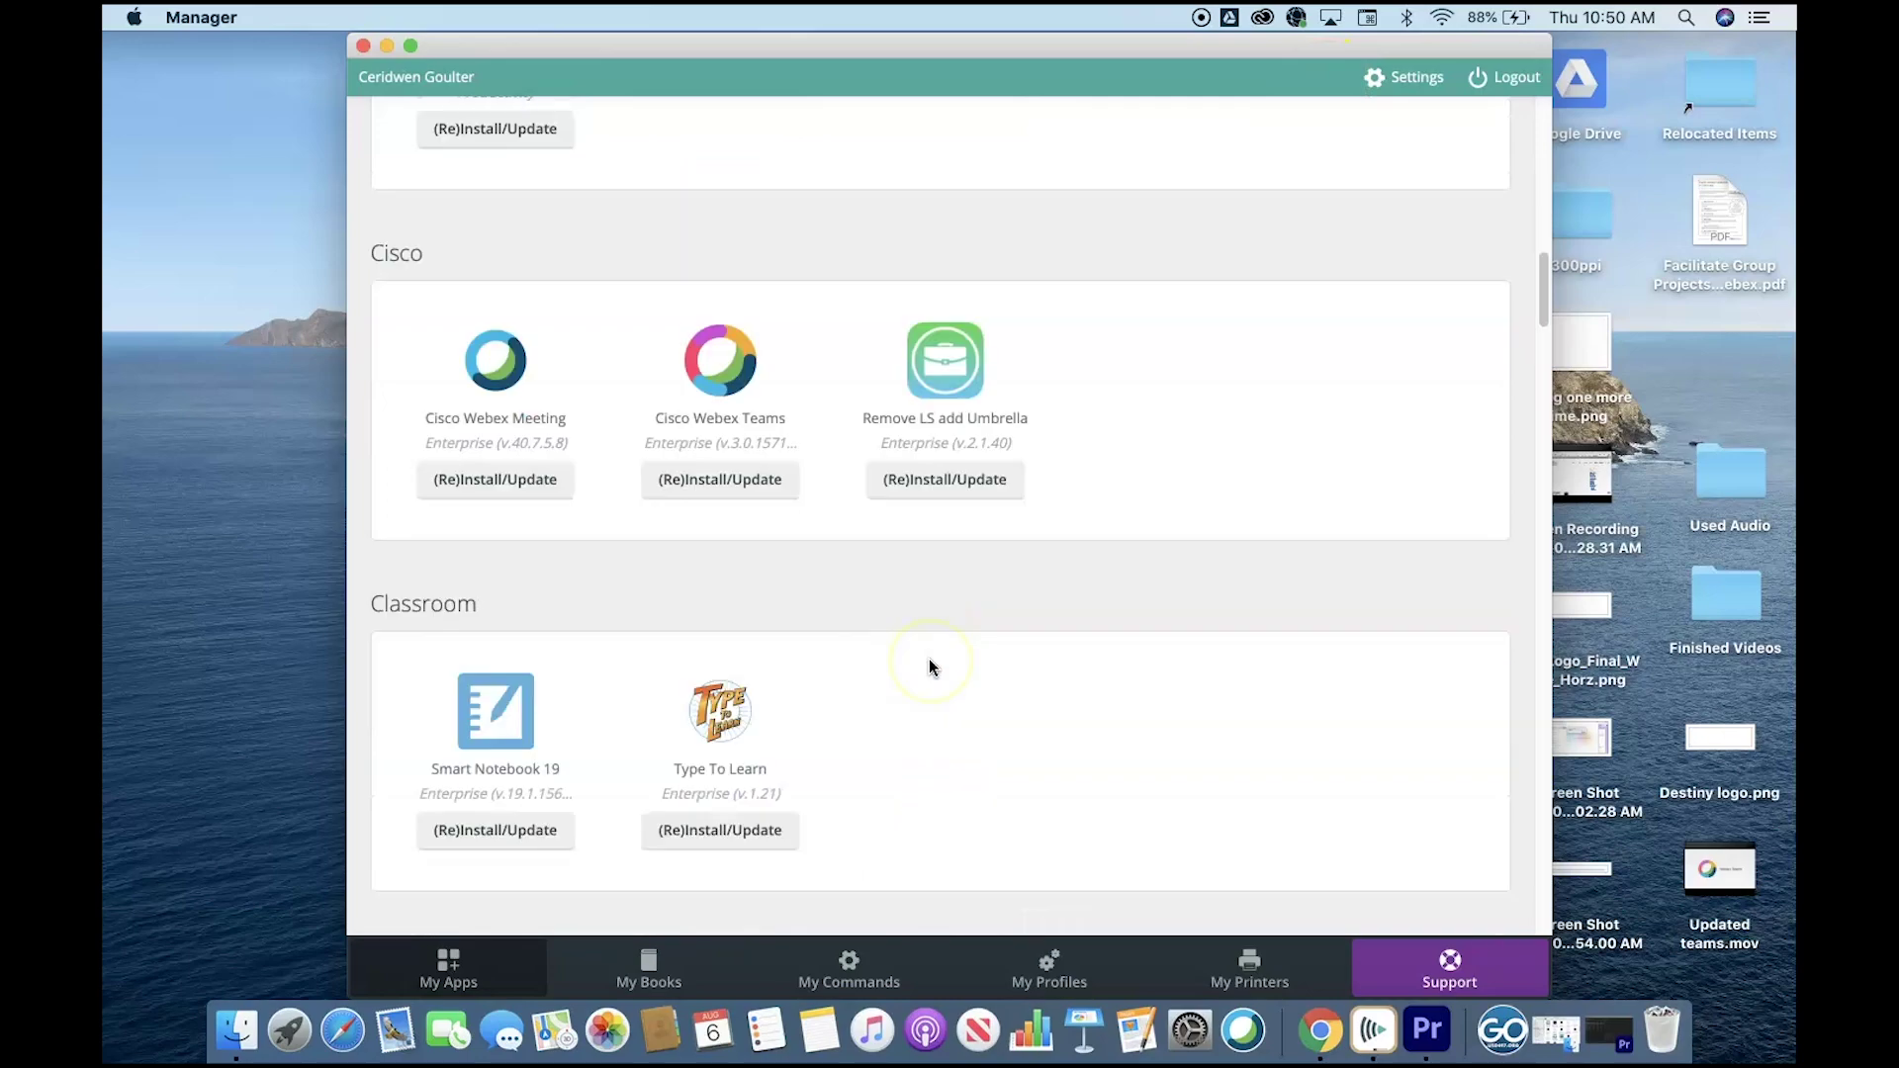
{"action": "left_click", "coordinate": [756, 479]}
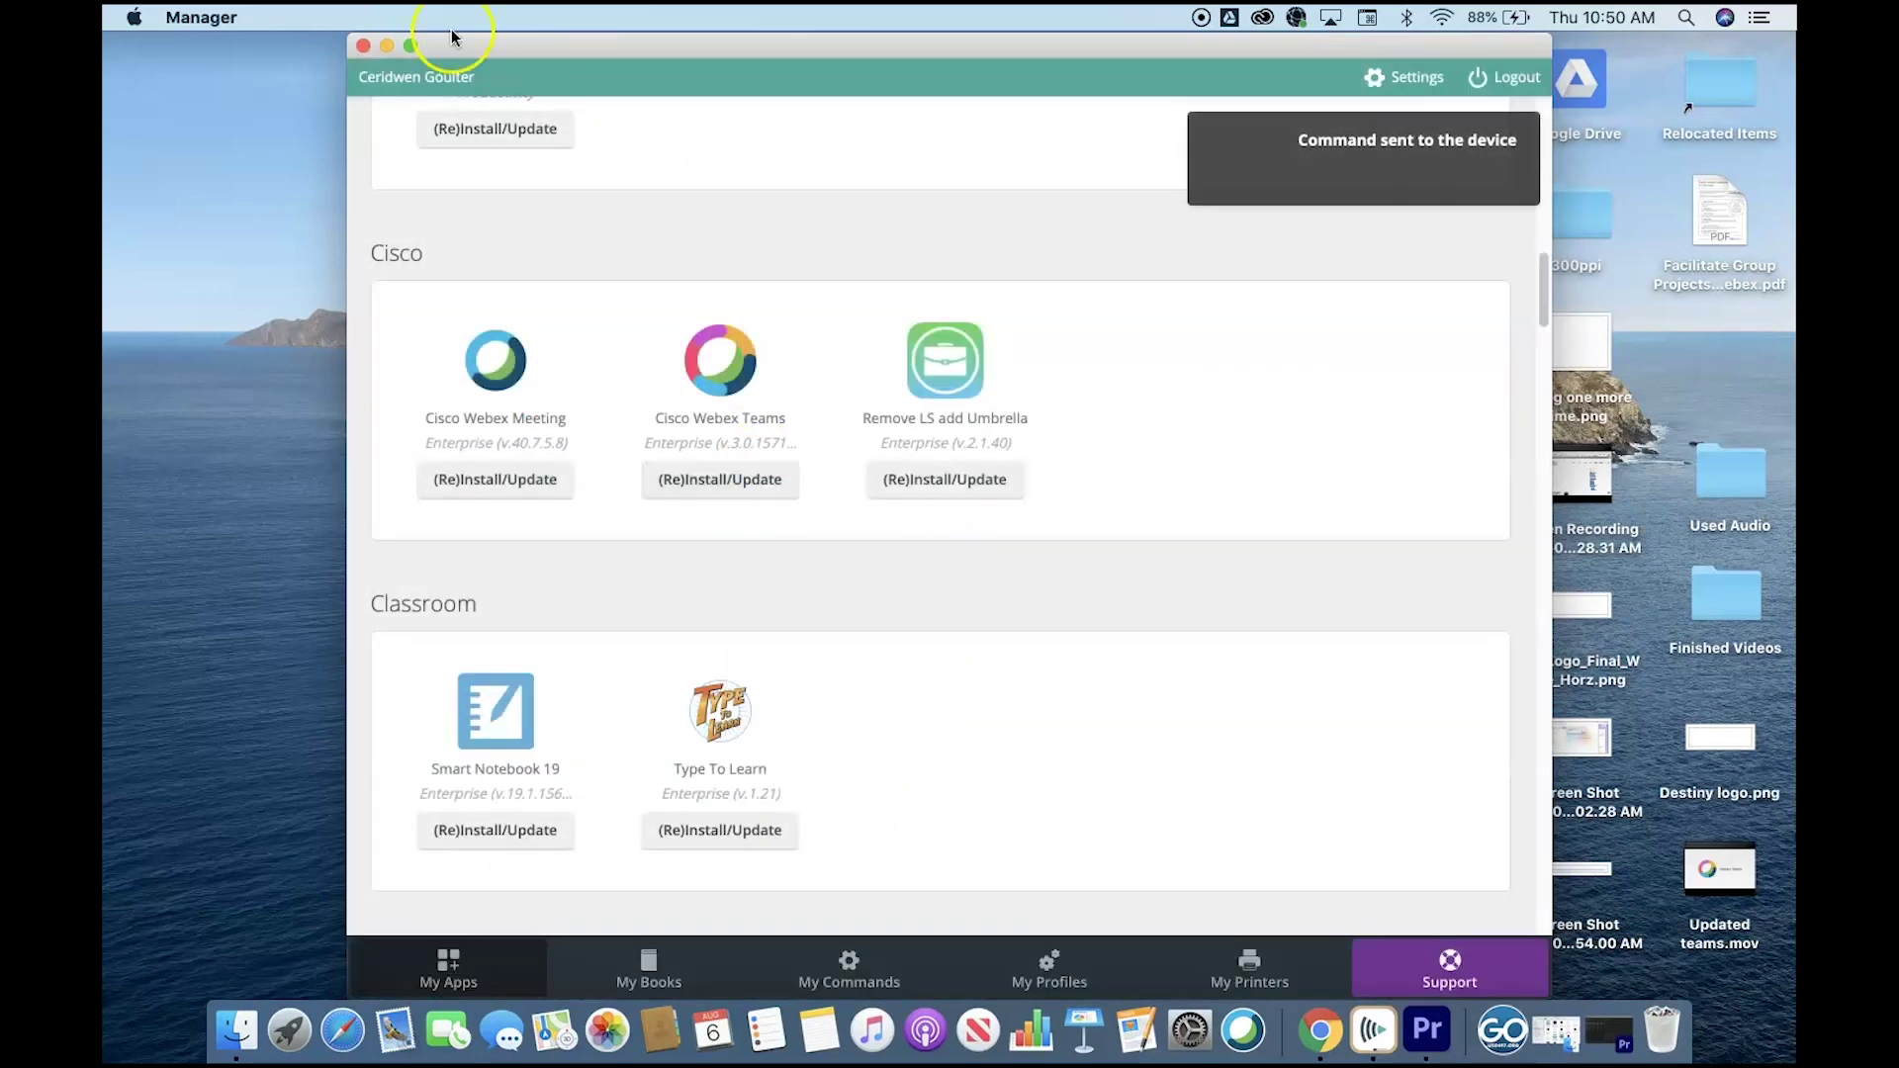
{"action": "left_click", "coordinate": [363, 46]}
Launch Webex Teams from Launchpad and submit the work email address.
{"action": "left_click", "coordinate": [287, 1038]}
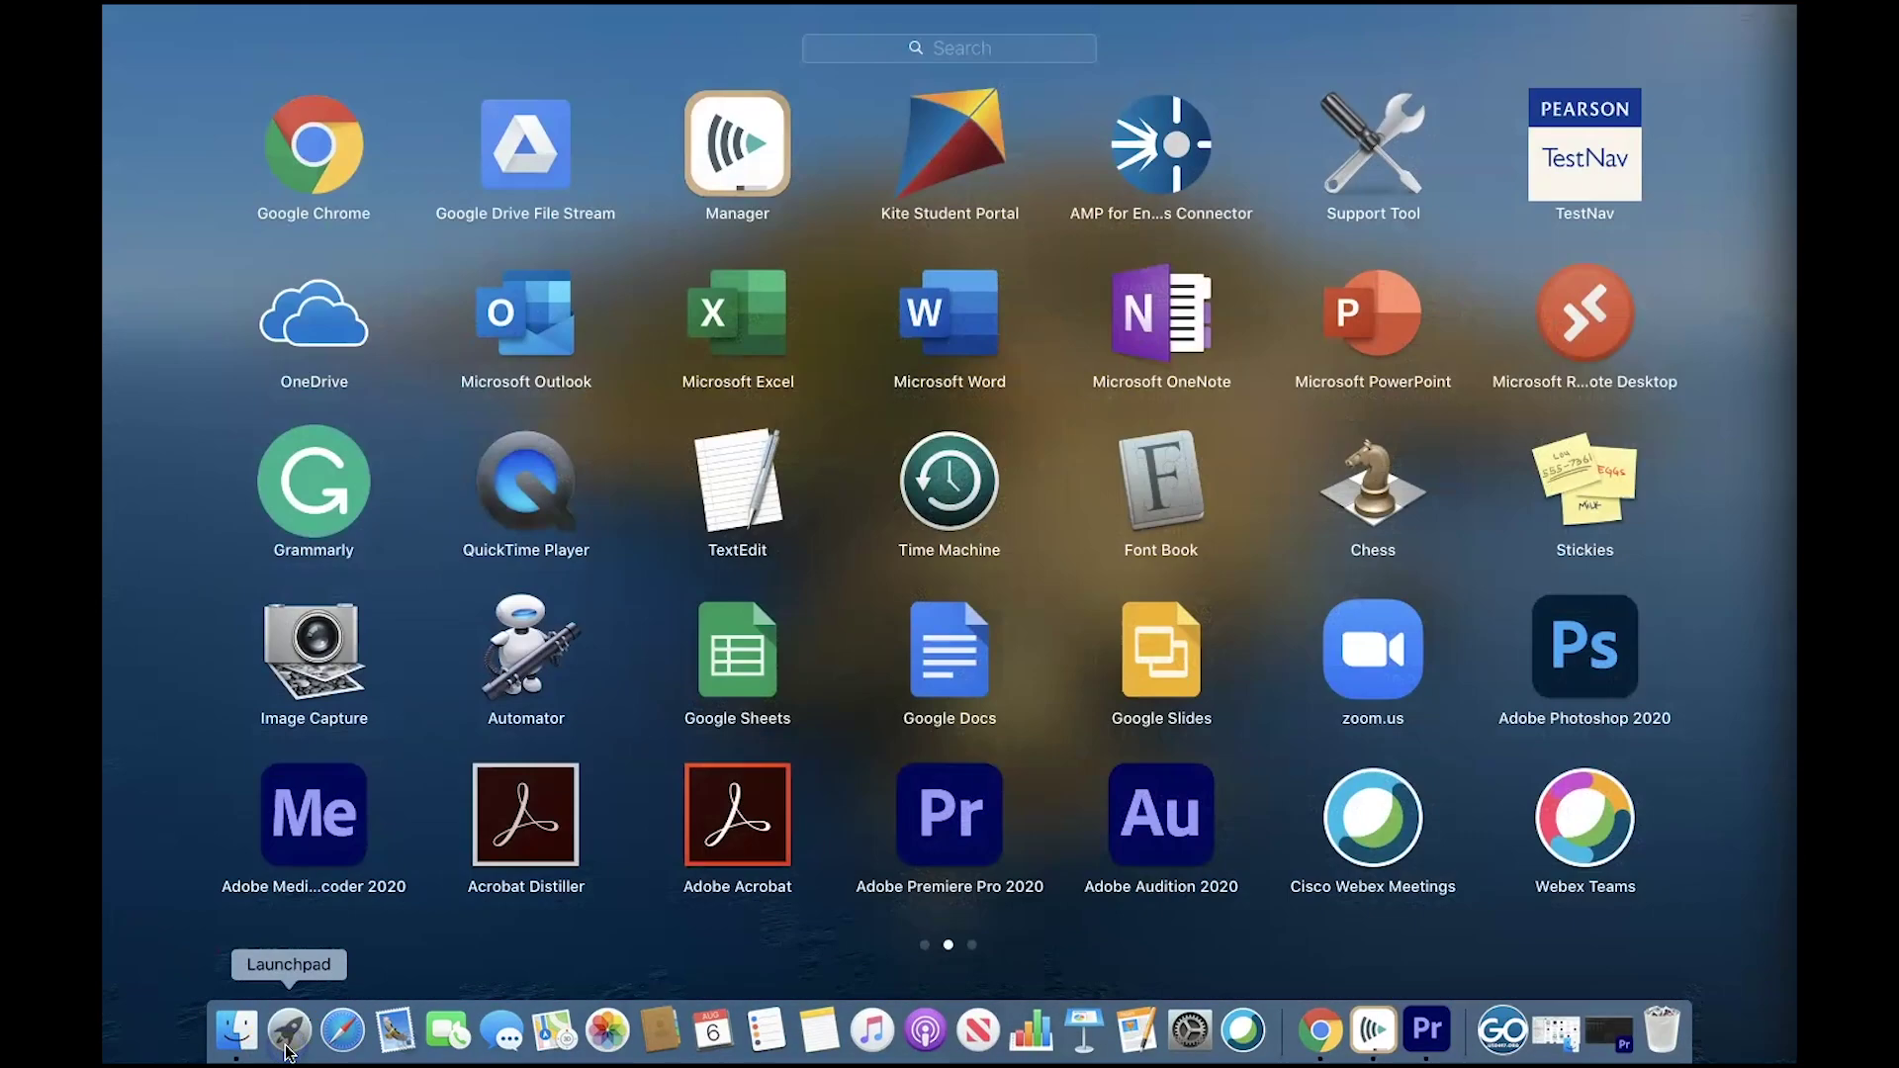
{"action": "left_click", "coordinate": [1587, 816]}
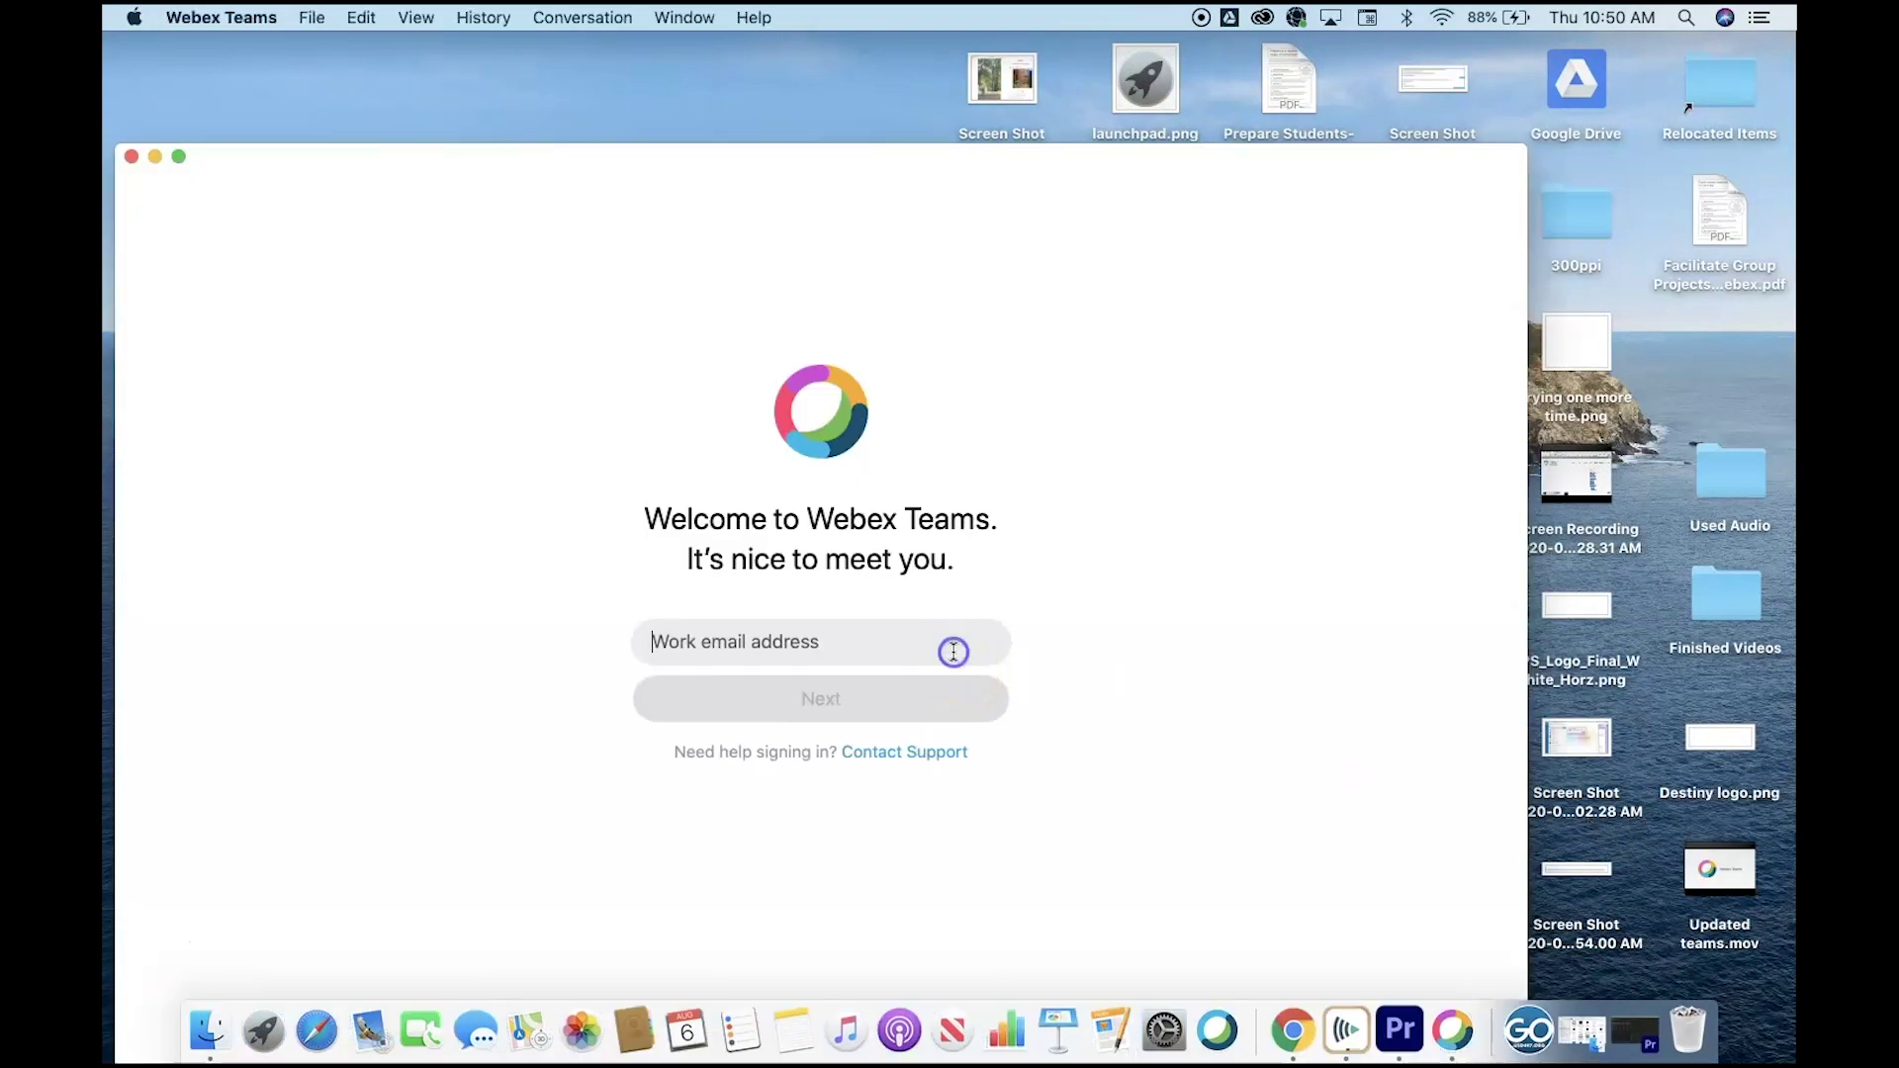
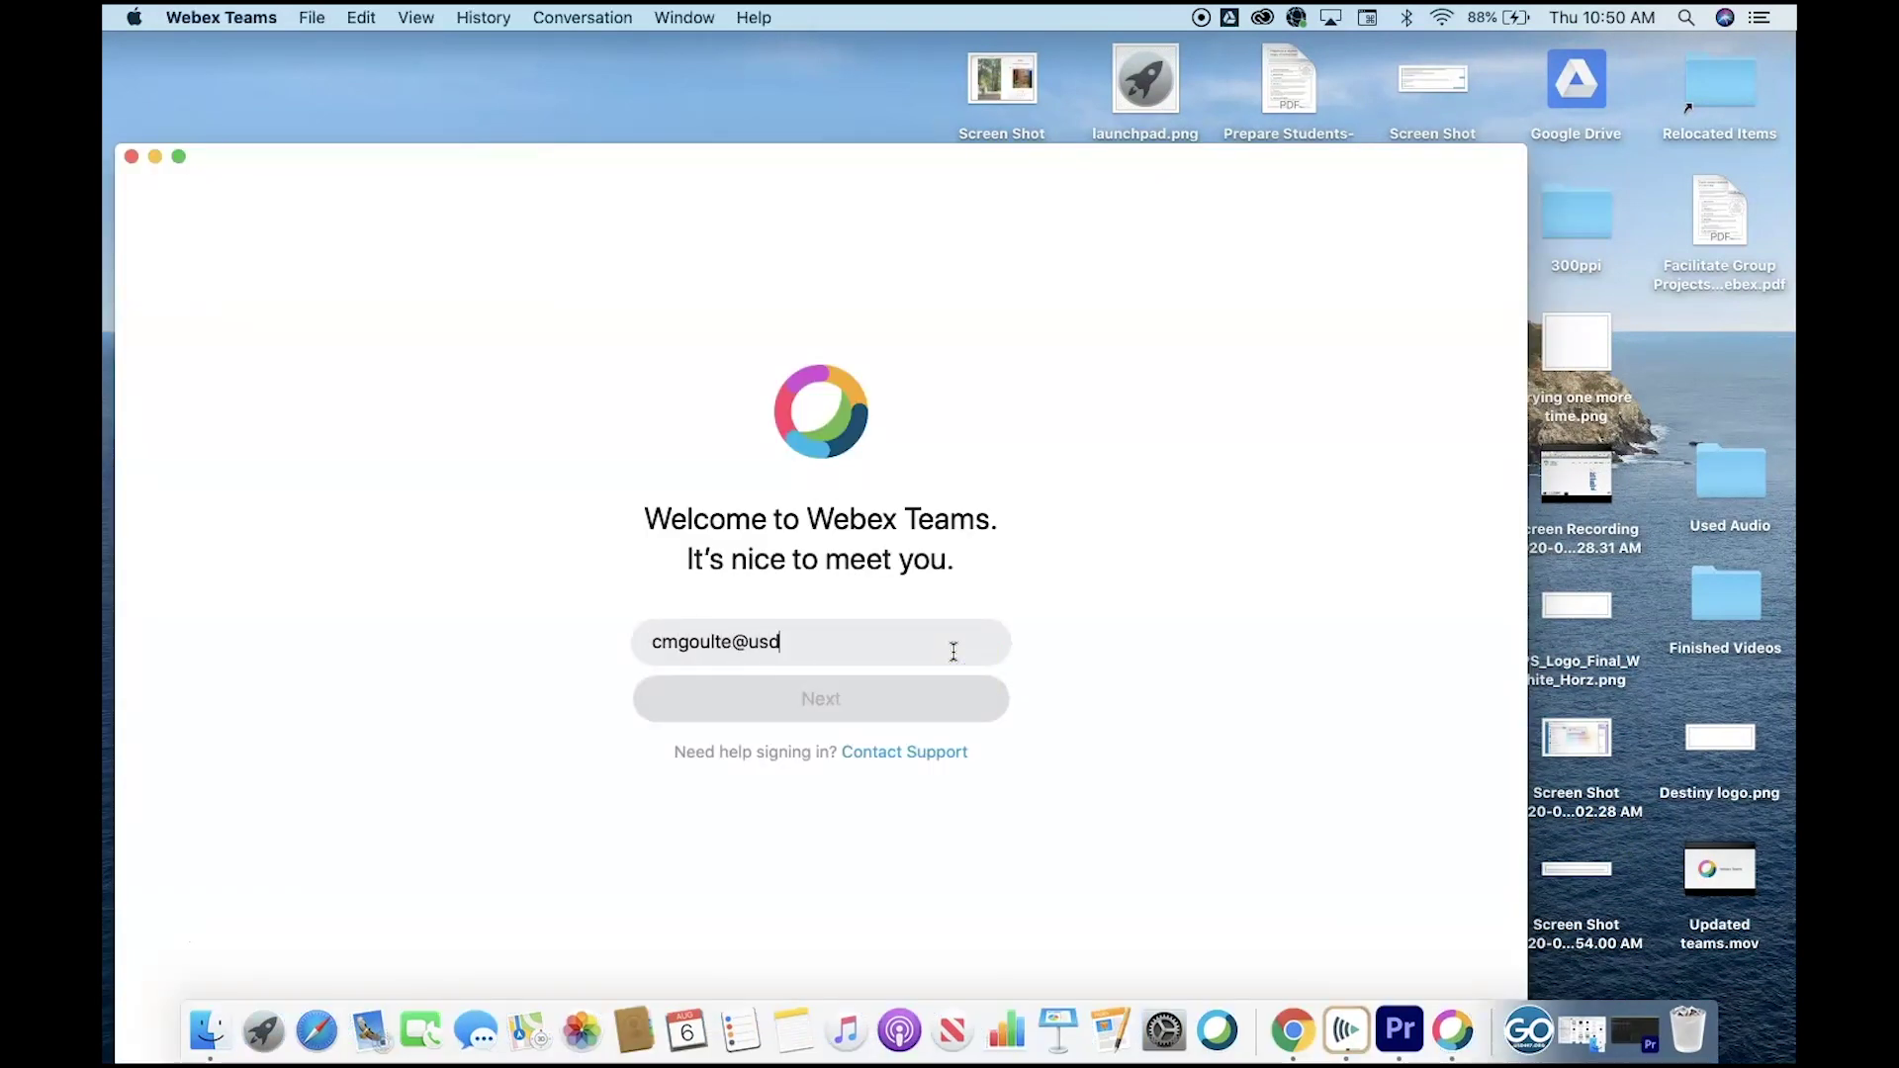
{"action": "key", "text": "Return"}
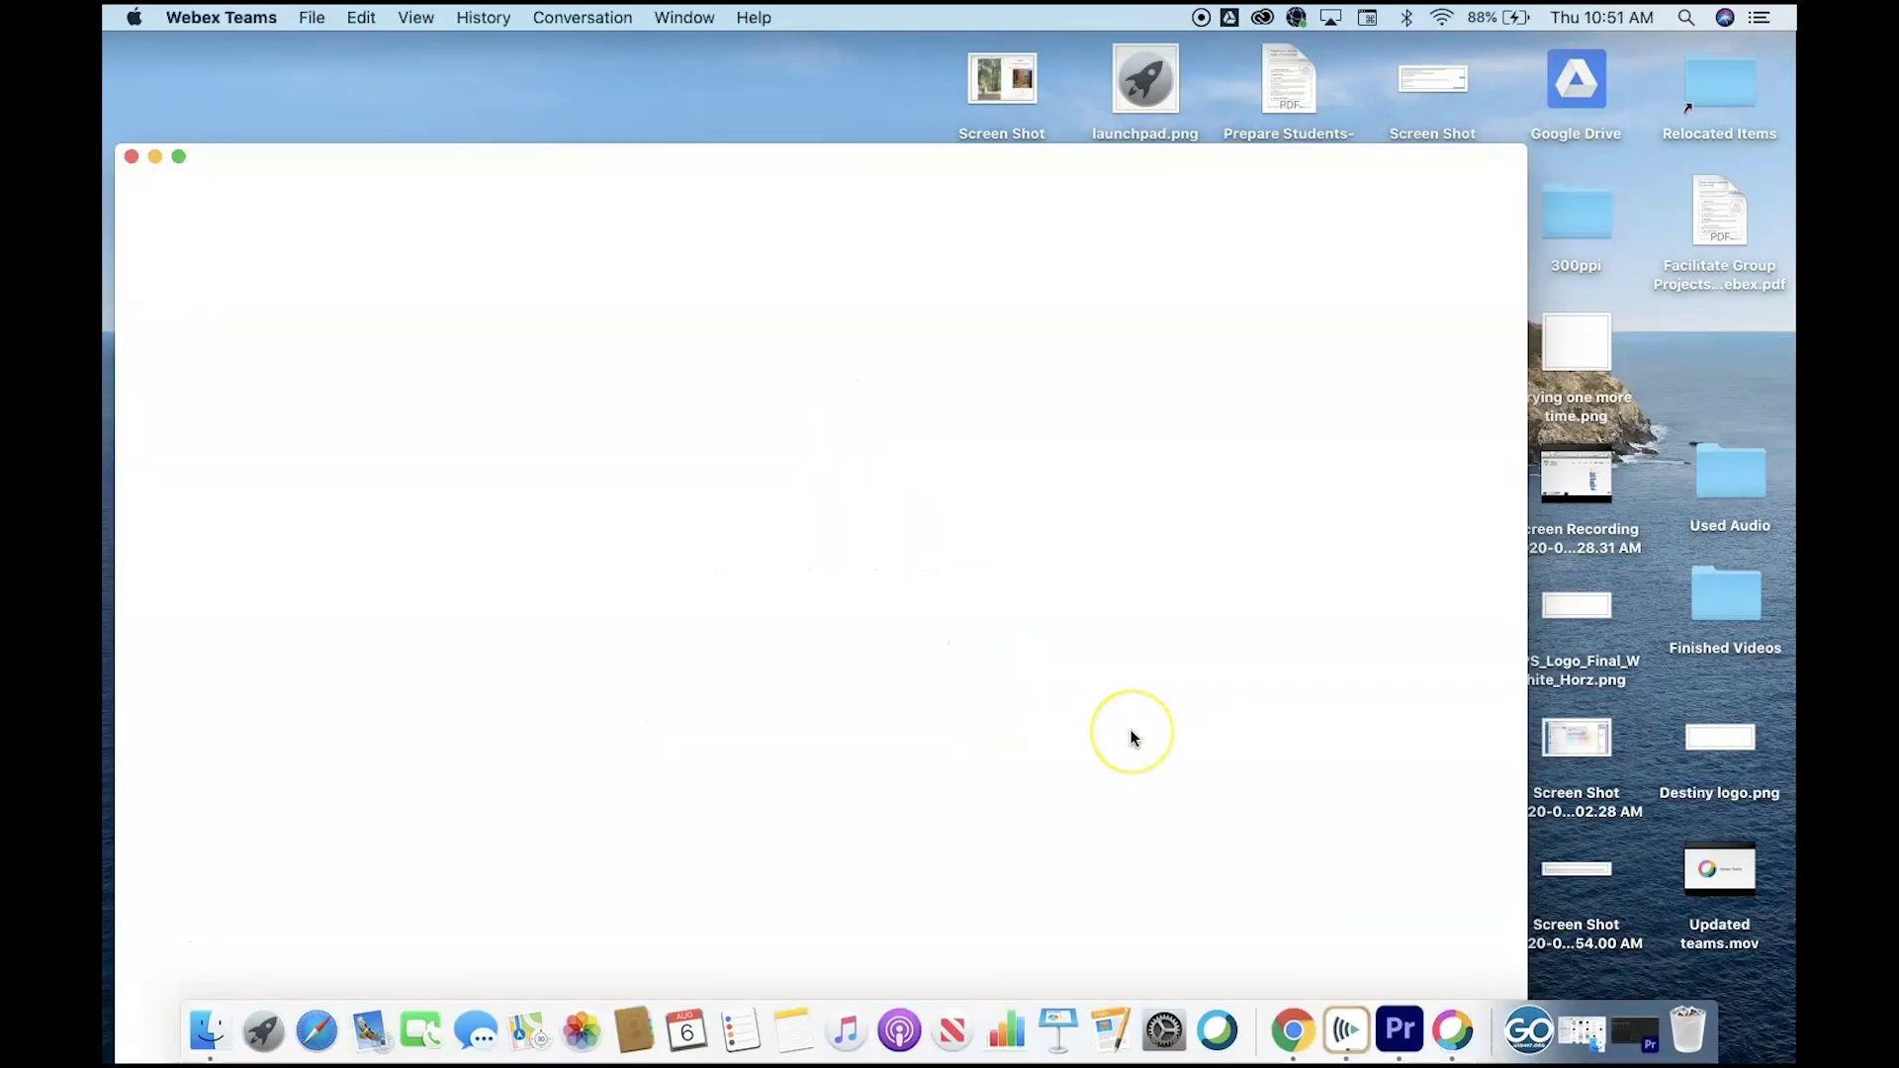
Sign in on the organisation page with username and password, then show the Teams list.
{"action": "key", "text": "Tab"}
{"action": "type", "text": "••••••••"}
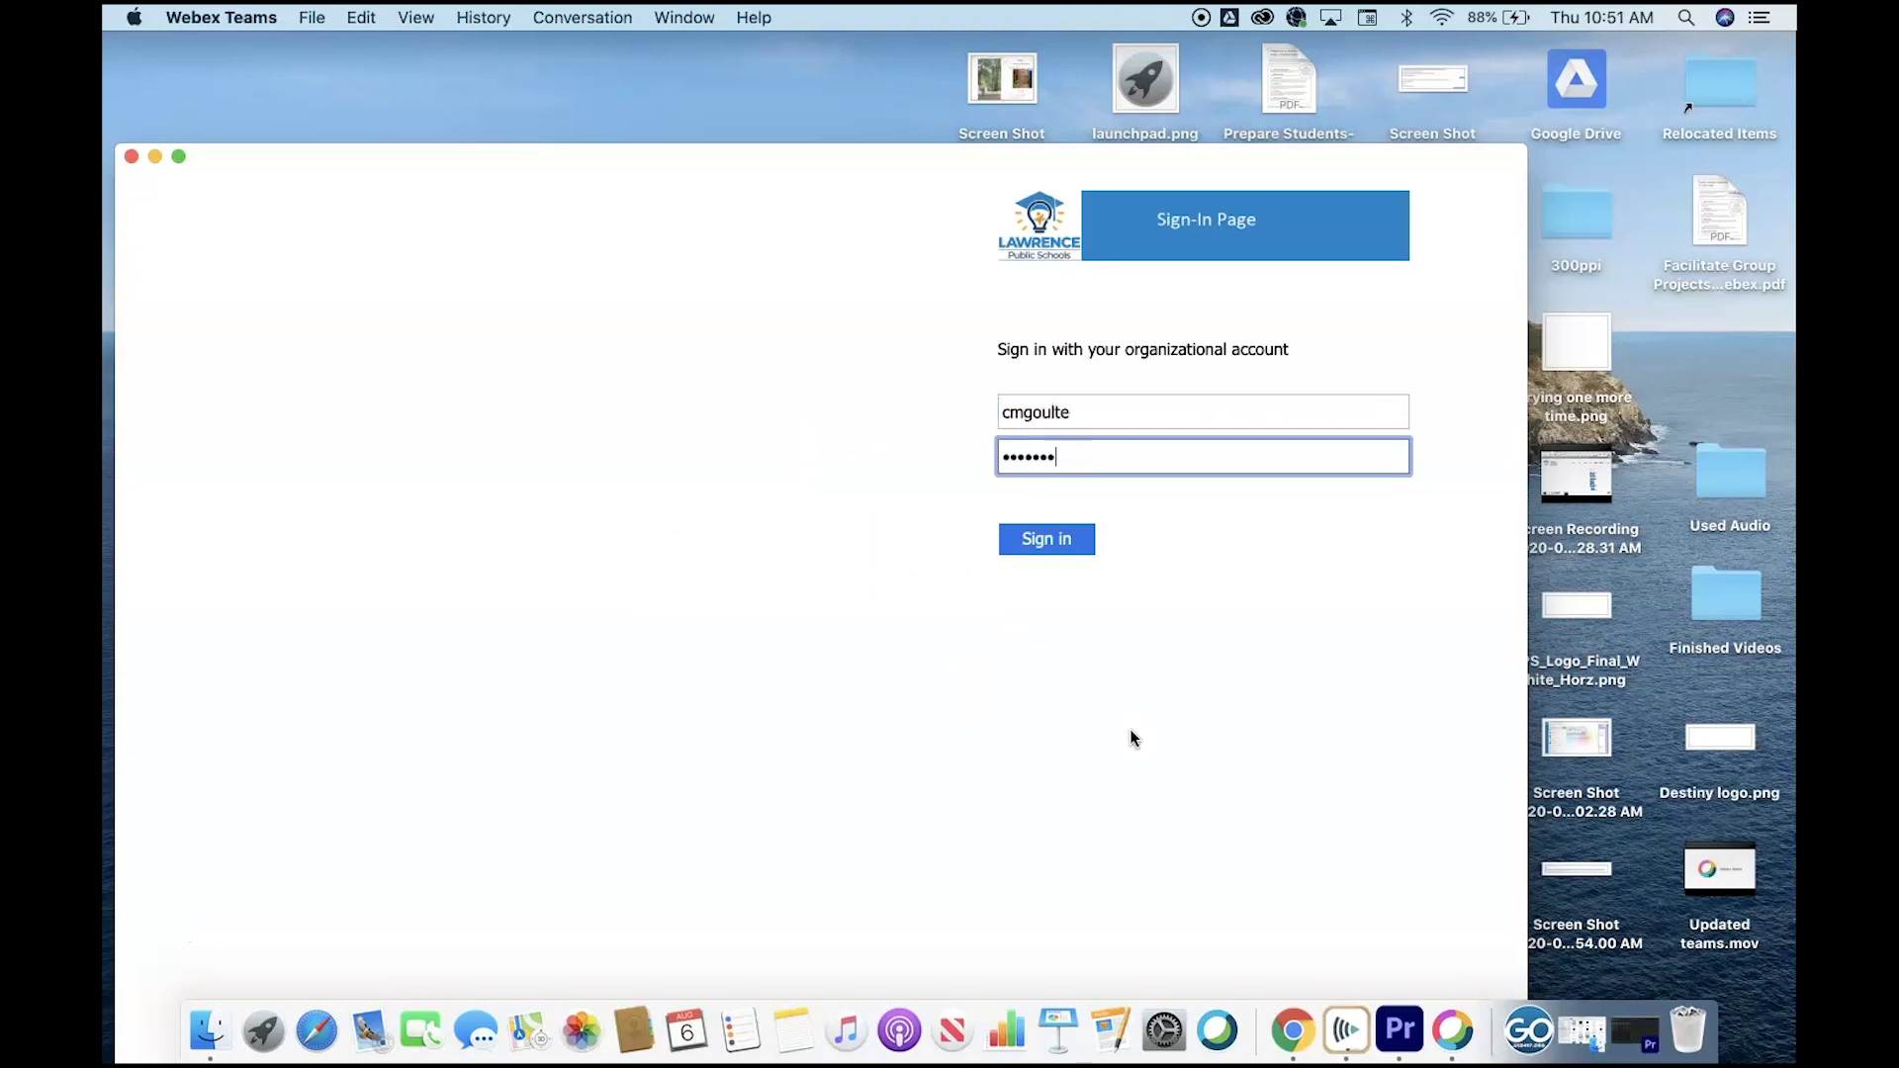
{"action": "key", "text": "Return"}
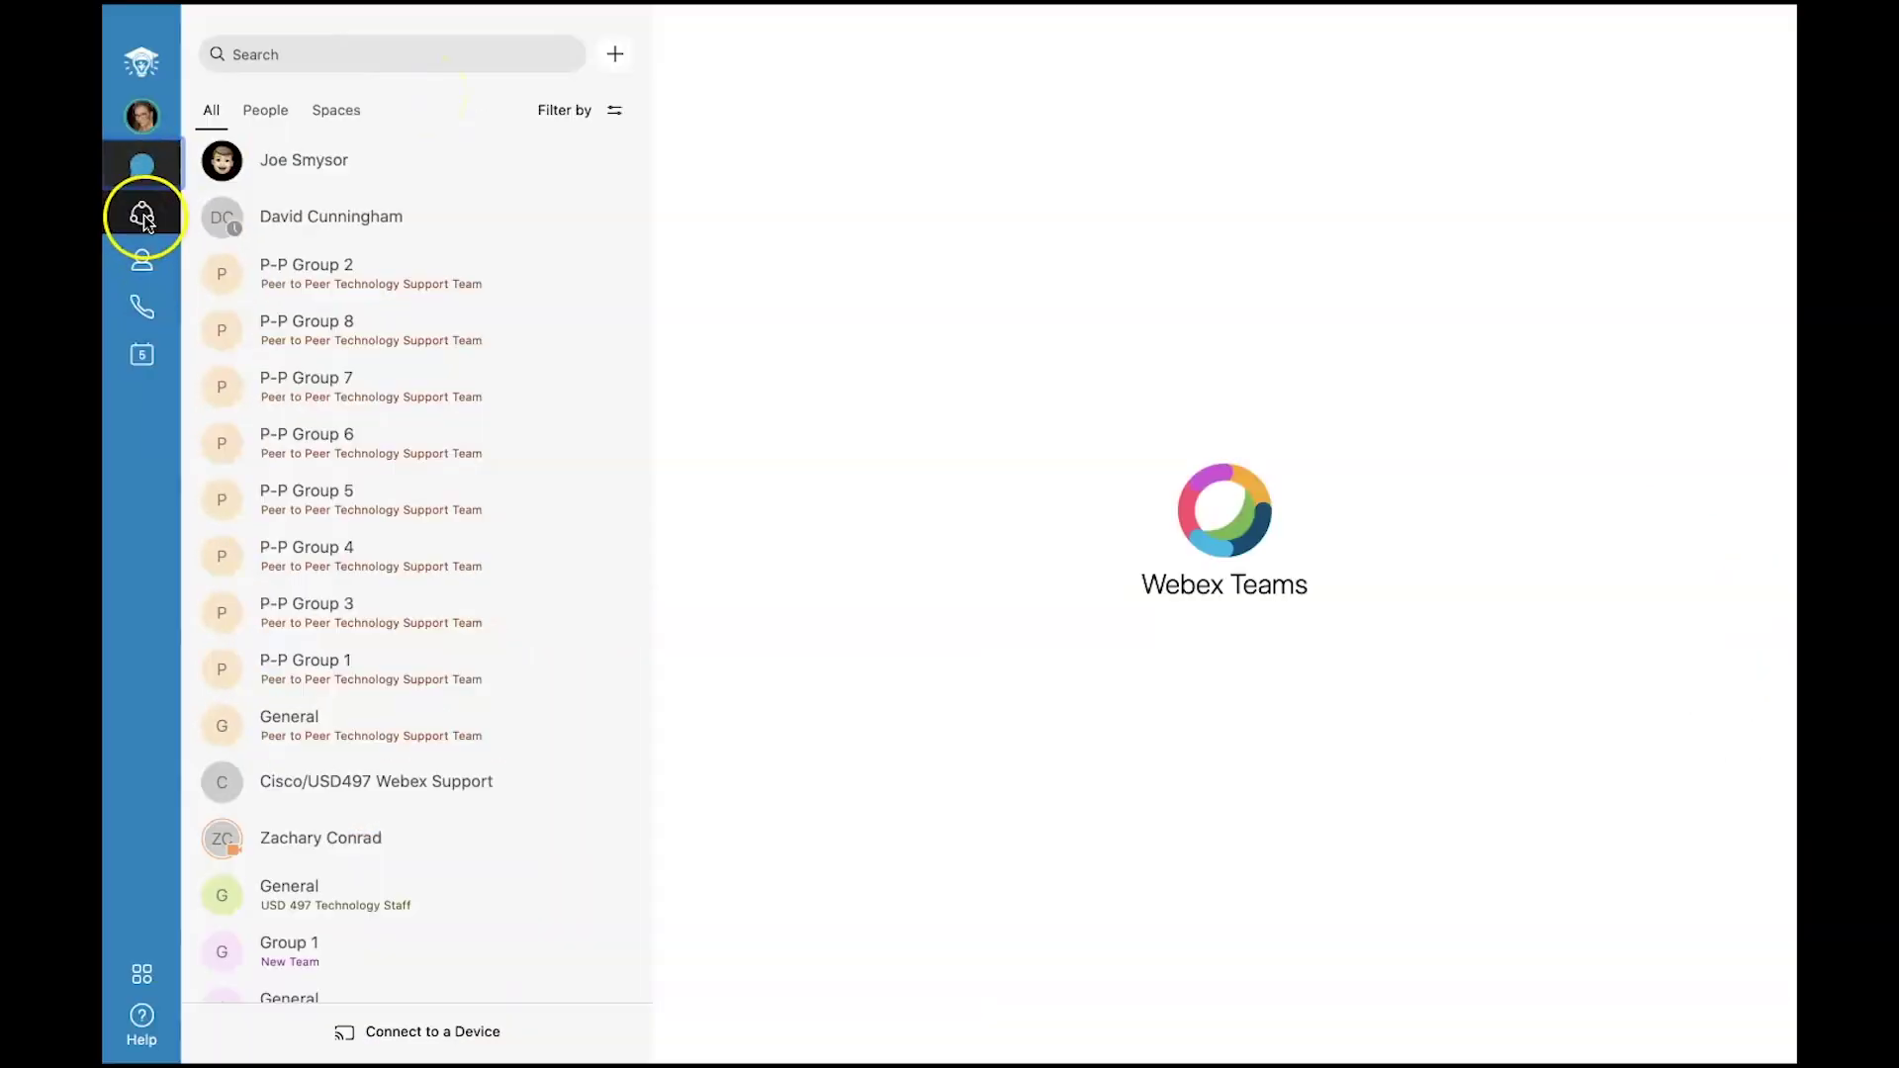
{"action": "left_click", "coordinate": [143, 215]}
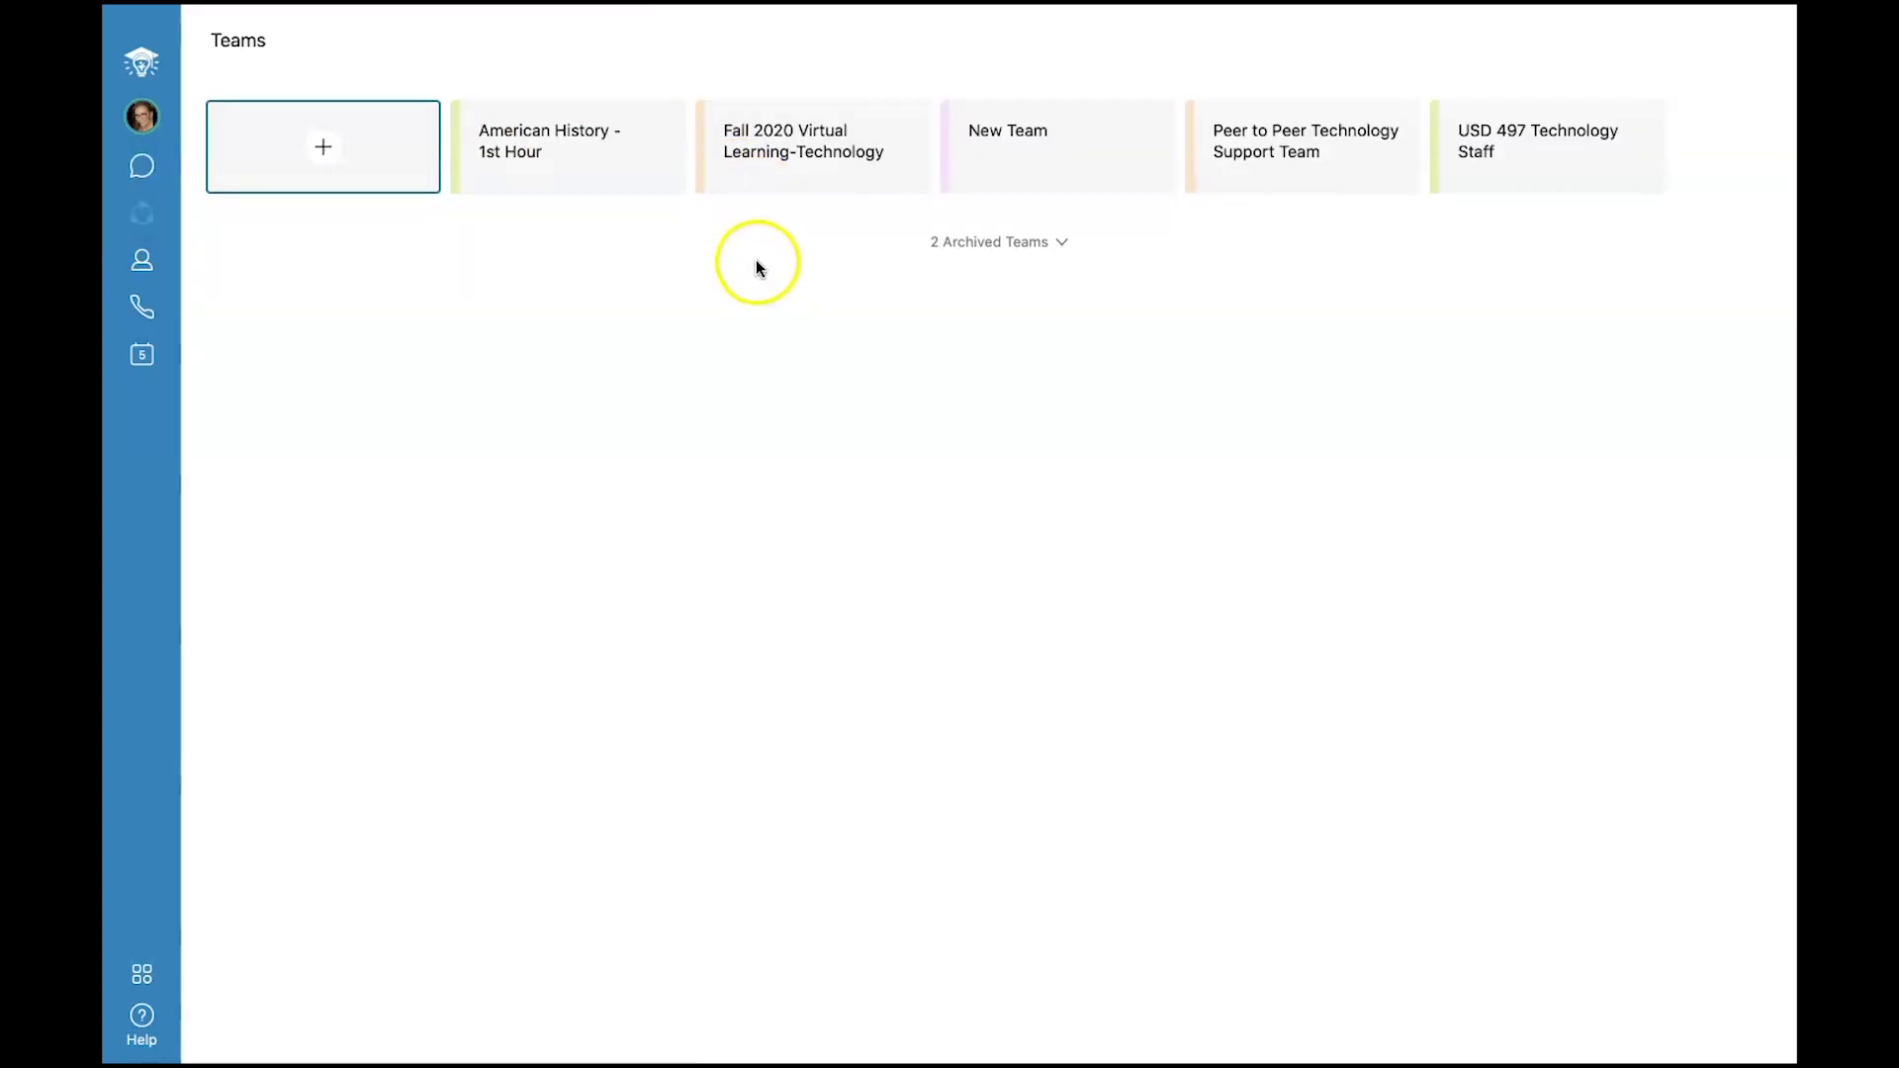
Start a new team named 'New Test team'.
{"action": "left_click", "coordinate": [317, 150]}
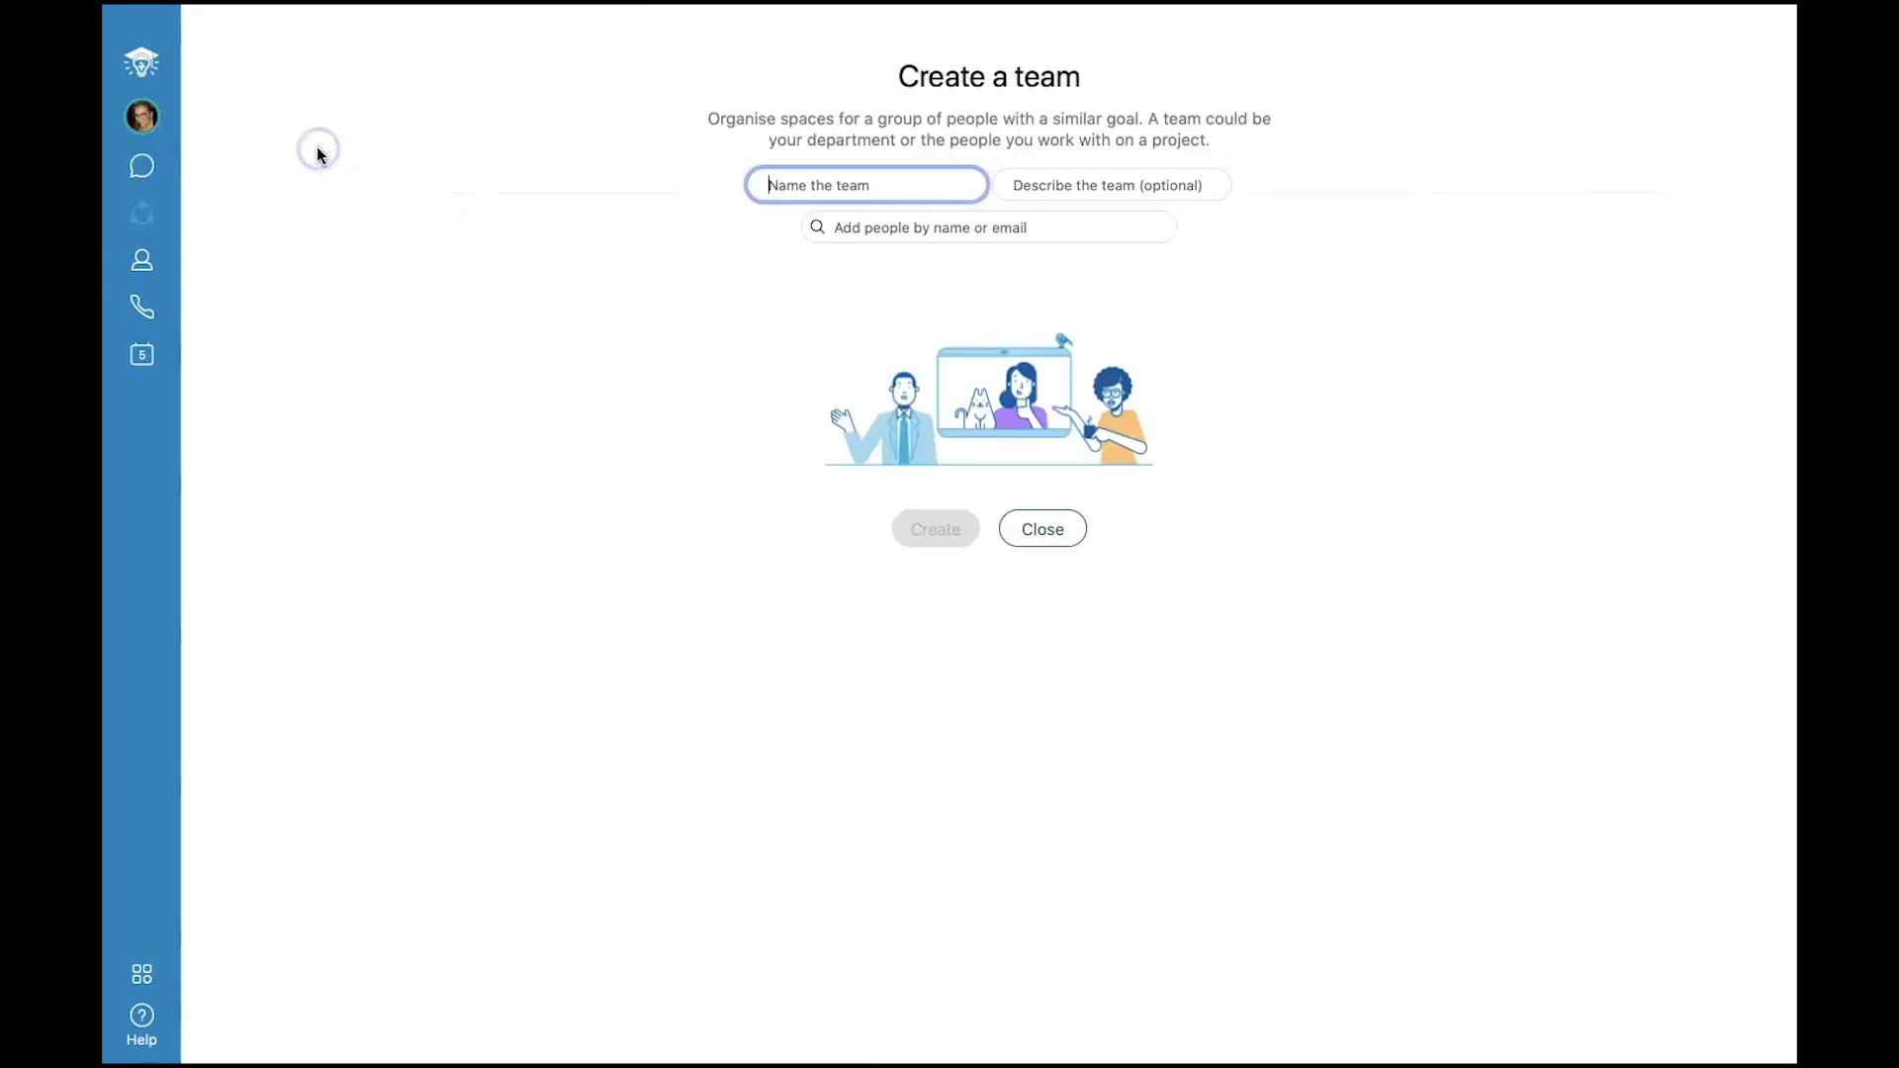
{"action": "type", "text": "New"}
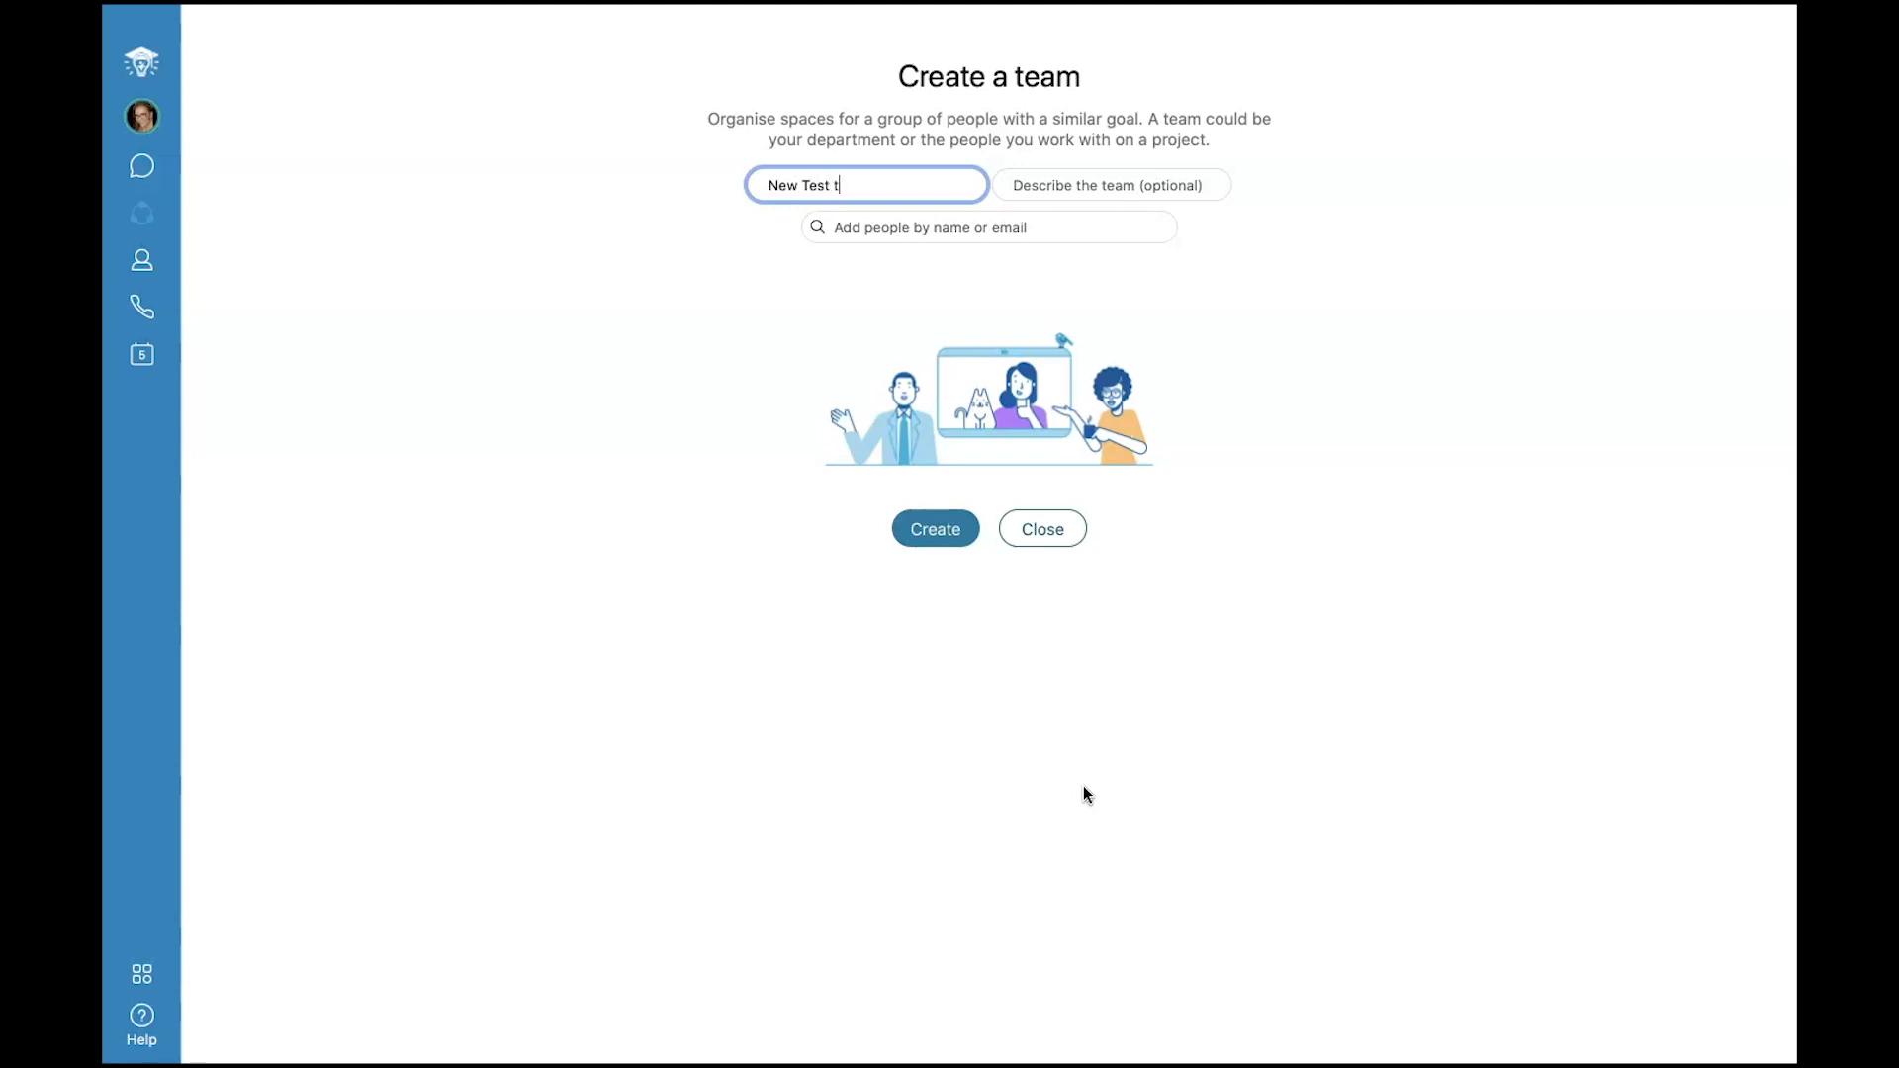
{"action": "type", "text": "Test team"}
{"action": "key", "text": "Tab"}
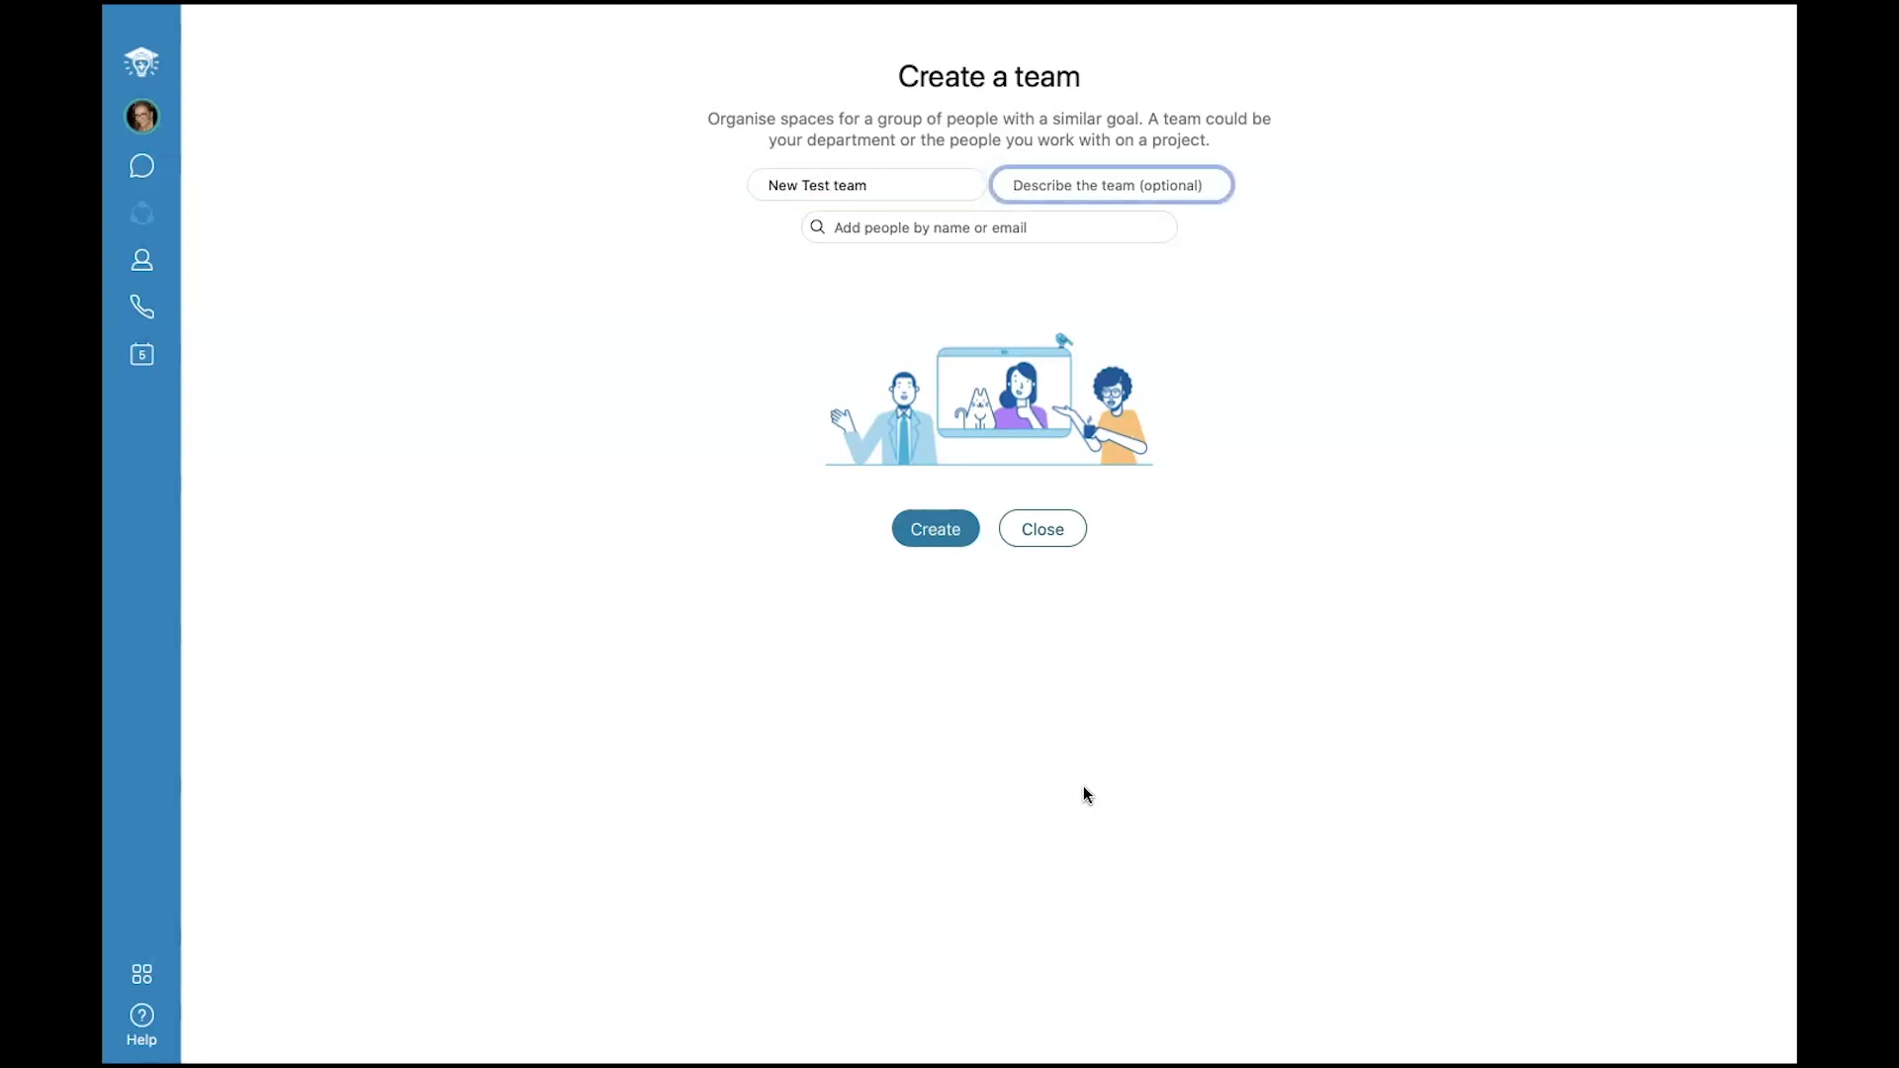
Add three people as team members and create the team.
{"action": "left_click", "coordinate": [1048, 226]}
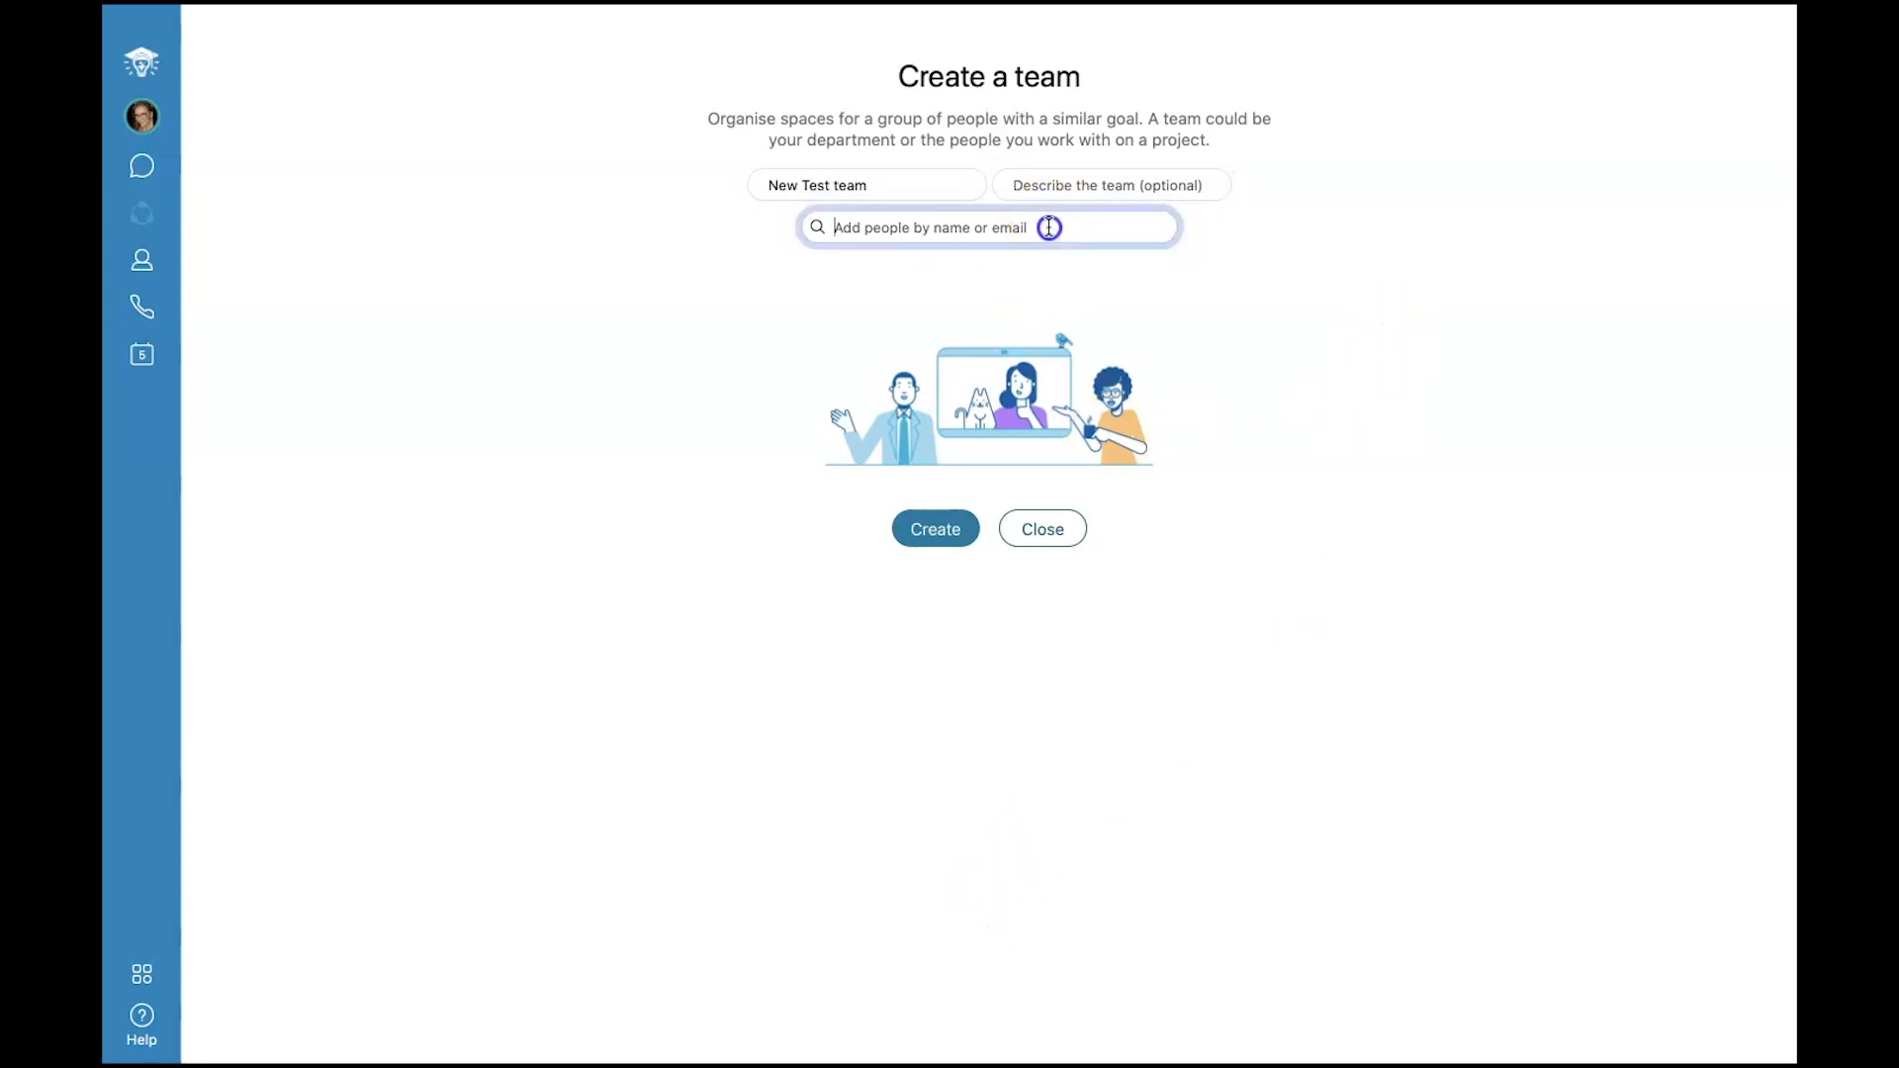
{"action": "type", "text": "Perrin"}
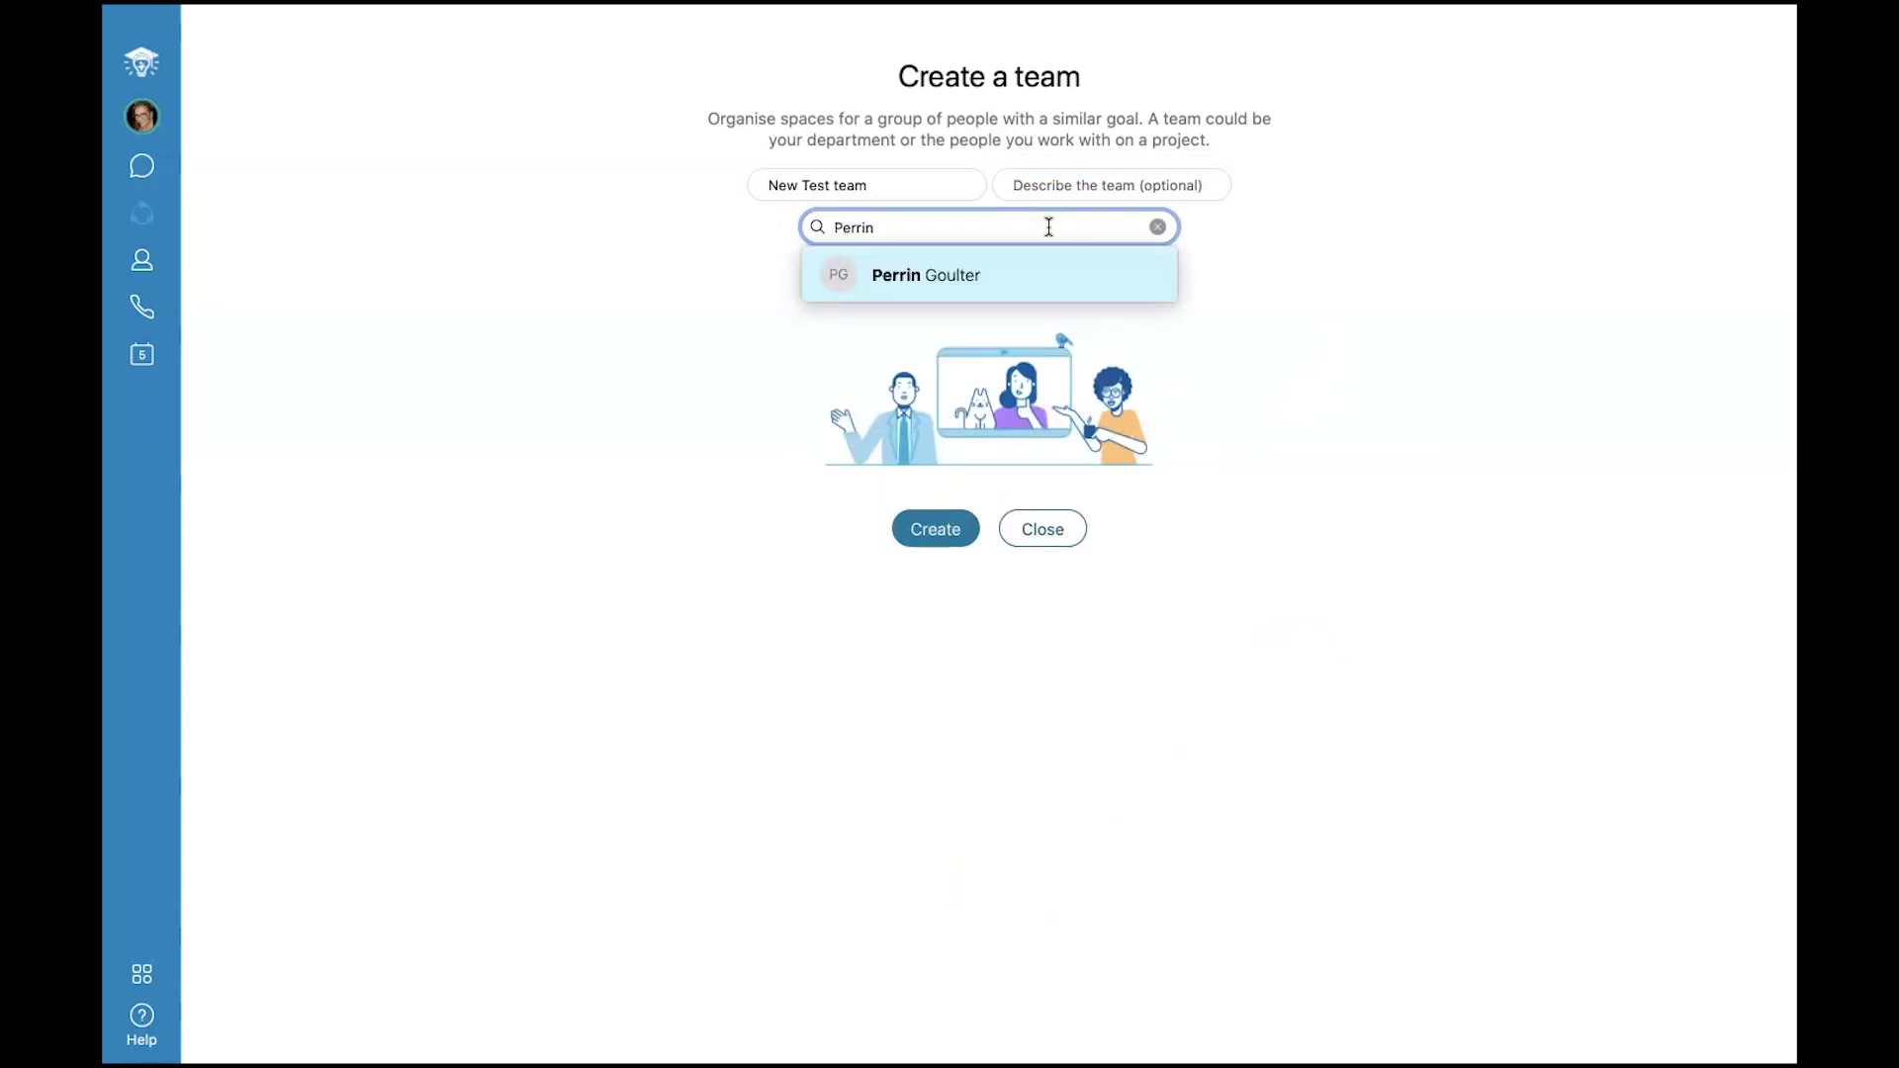
{"action": "key", "text": "Return"}
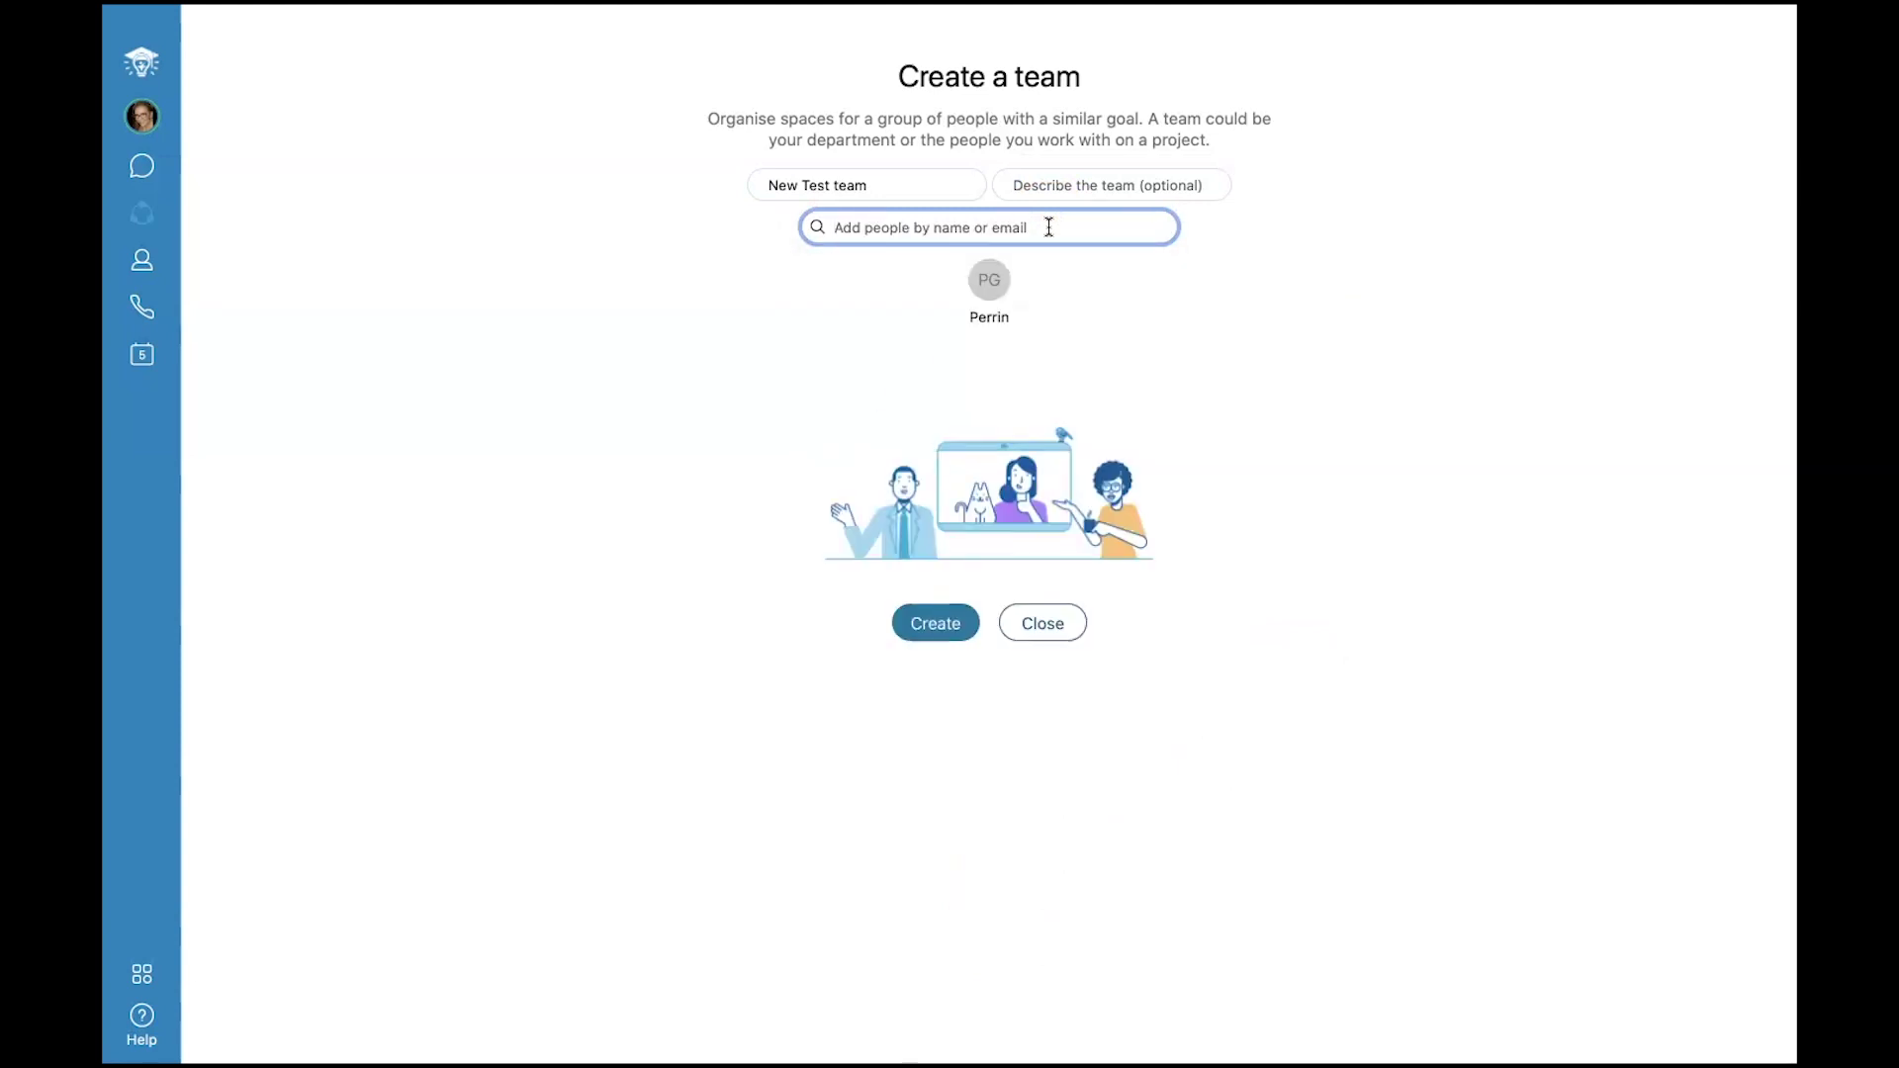
{"action": "type", "text": "J"}
{"action": "key", "text": "Return"}
{"action": "left_click", "coordinate": [1091, 230]}
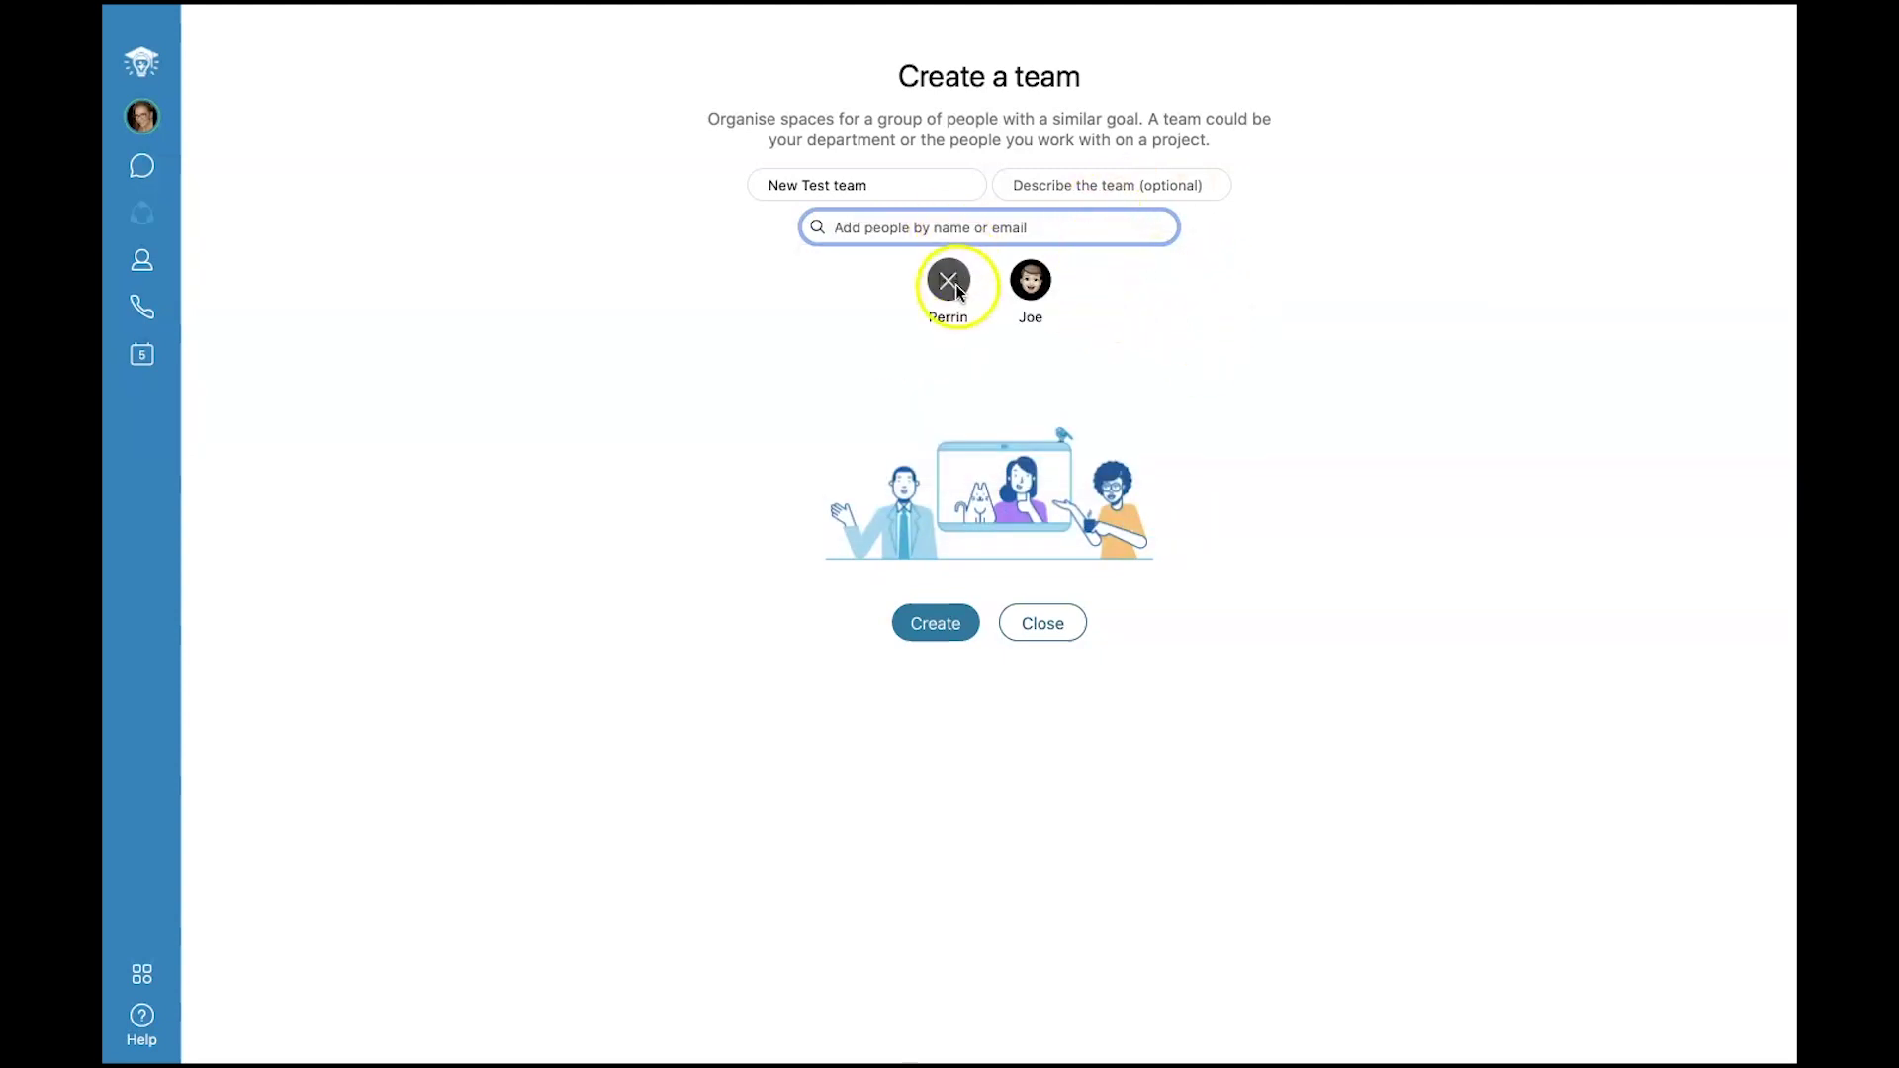
{"action": "mouse_move", "coordinate": [1045, 280]}
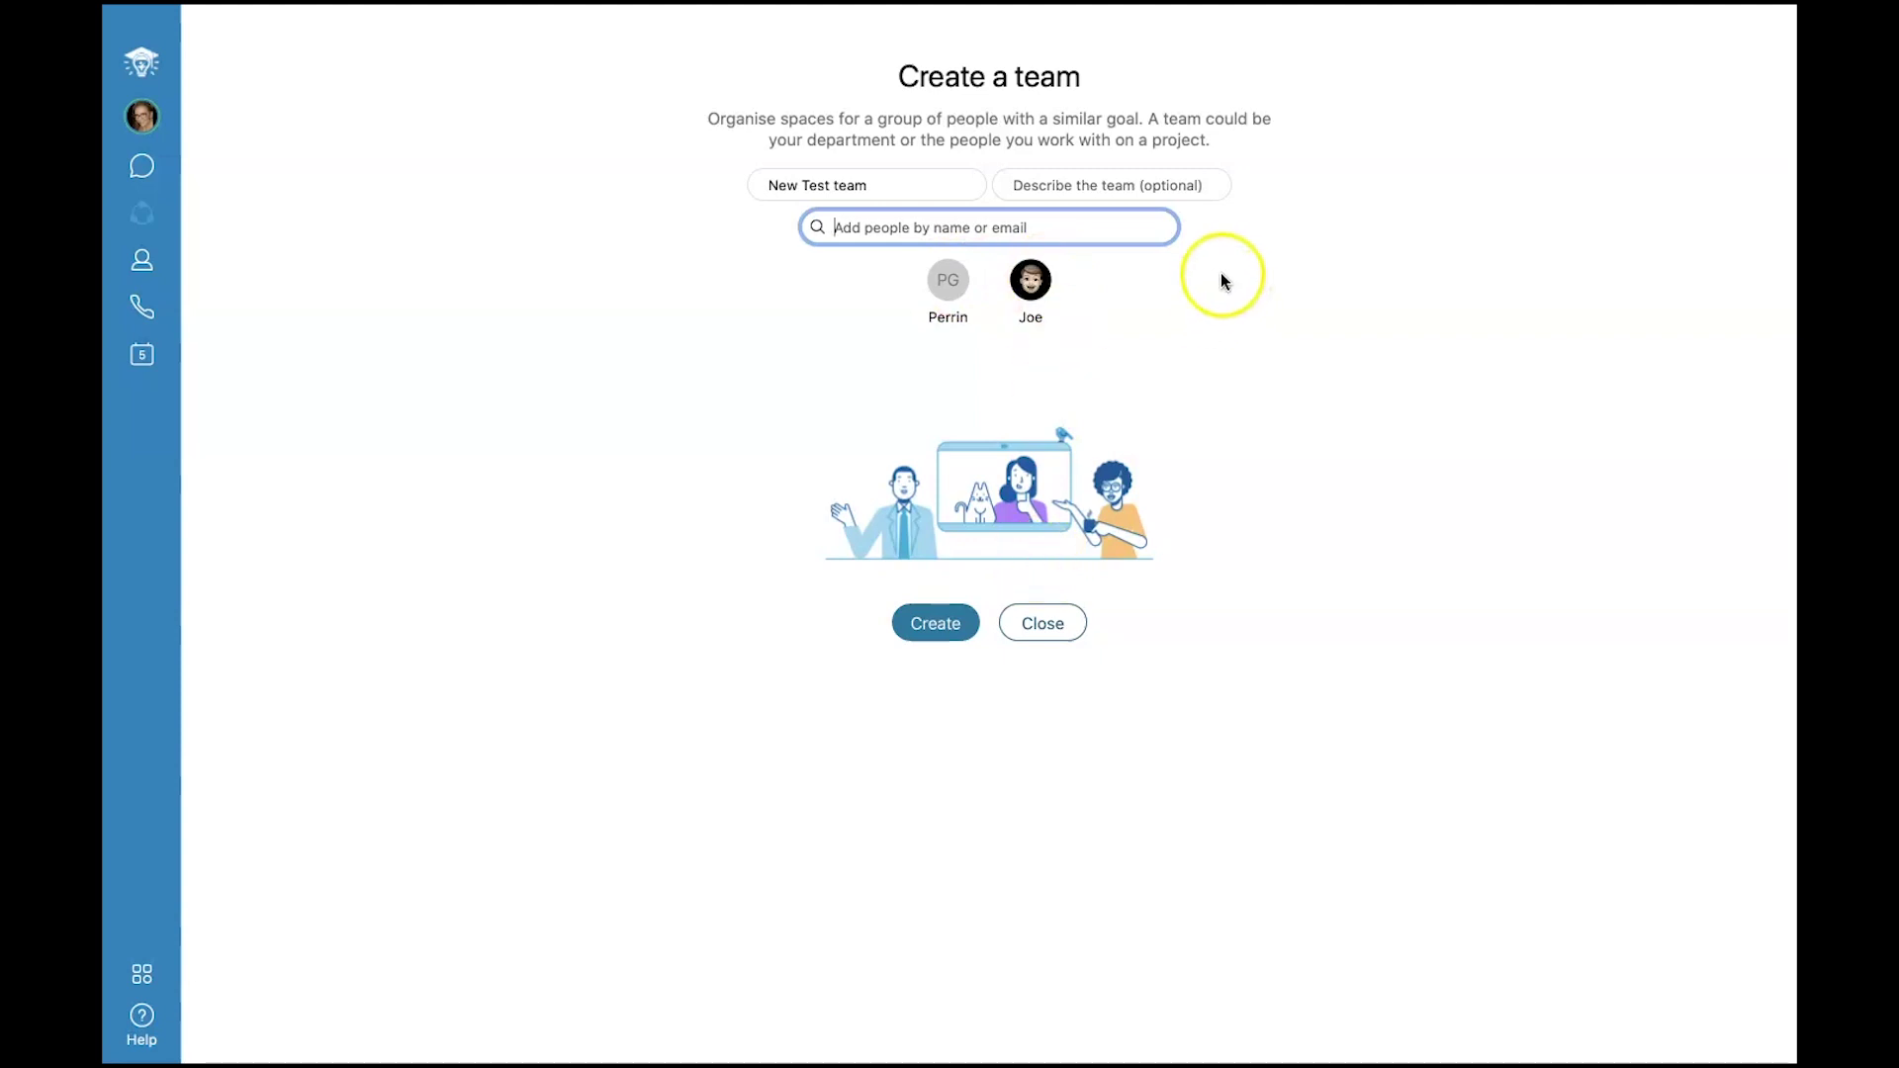
{"action": "type", "text": "Rebecca"}
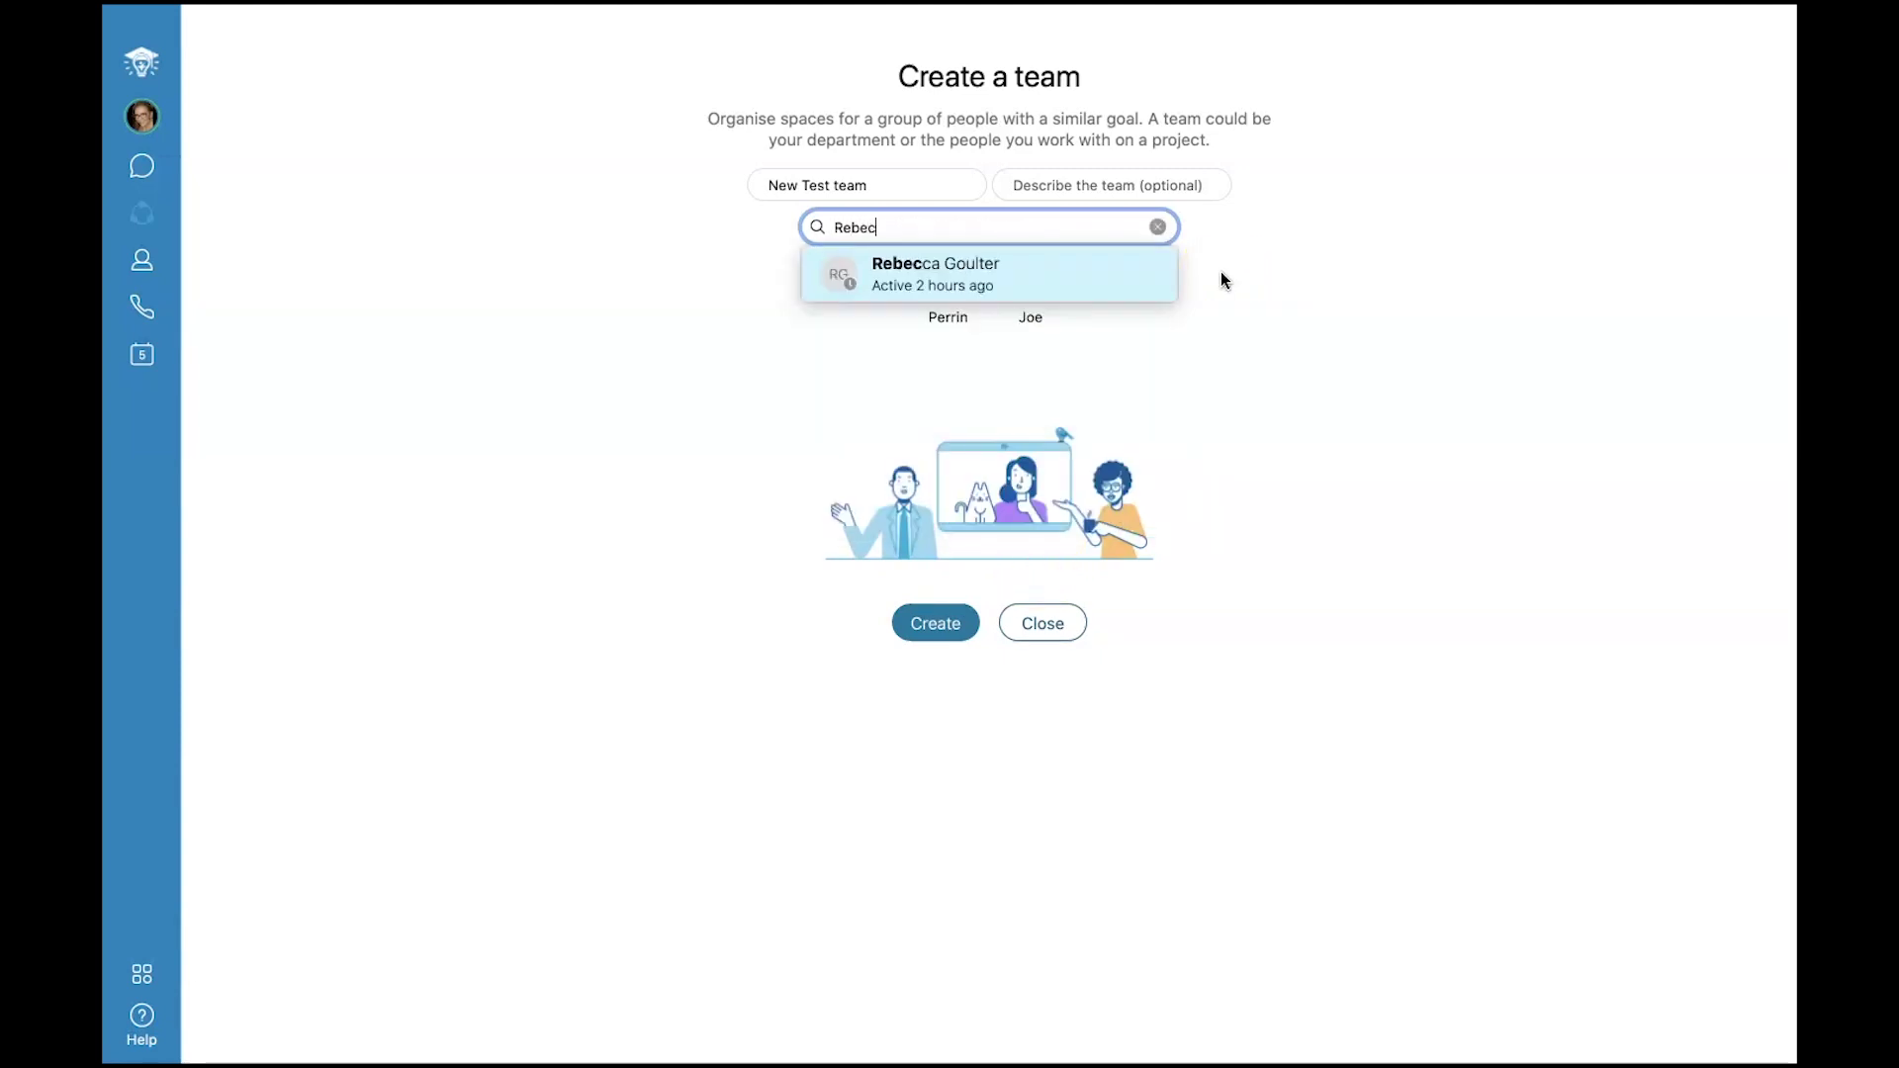
{"action": "key", "text": "Return"}
{"action": "left_click", "coordinate": [936, 623]}
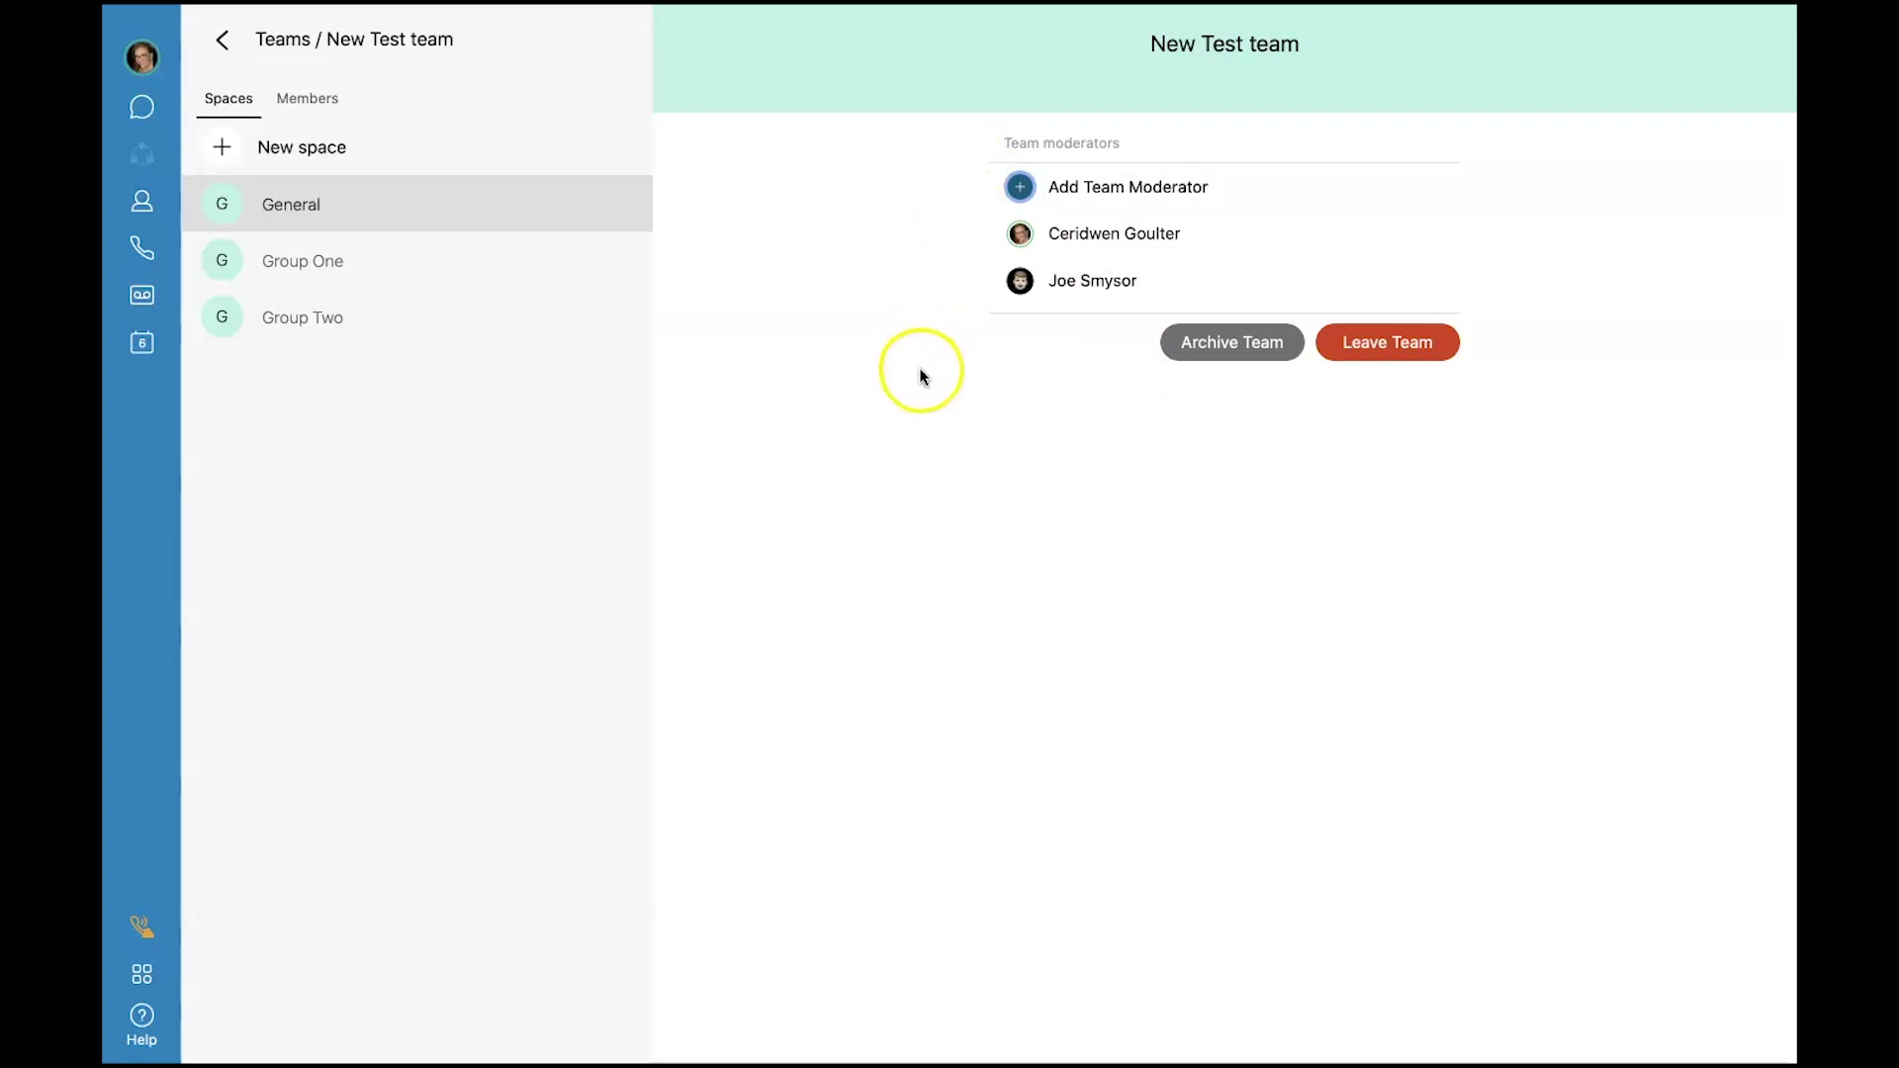
In the General space, draft the message 'I'm sorry you get so many meeti'.
{"action": "left_click", "coordinate": [267, 212]}
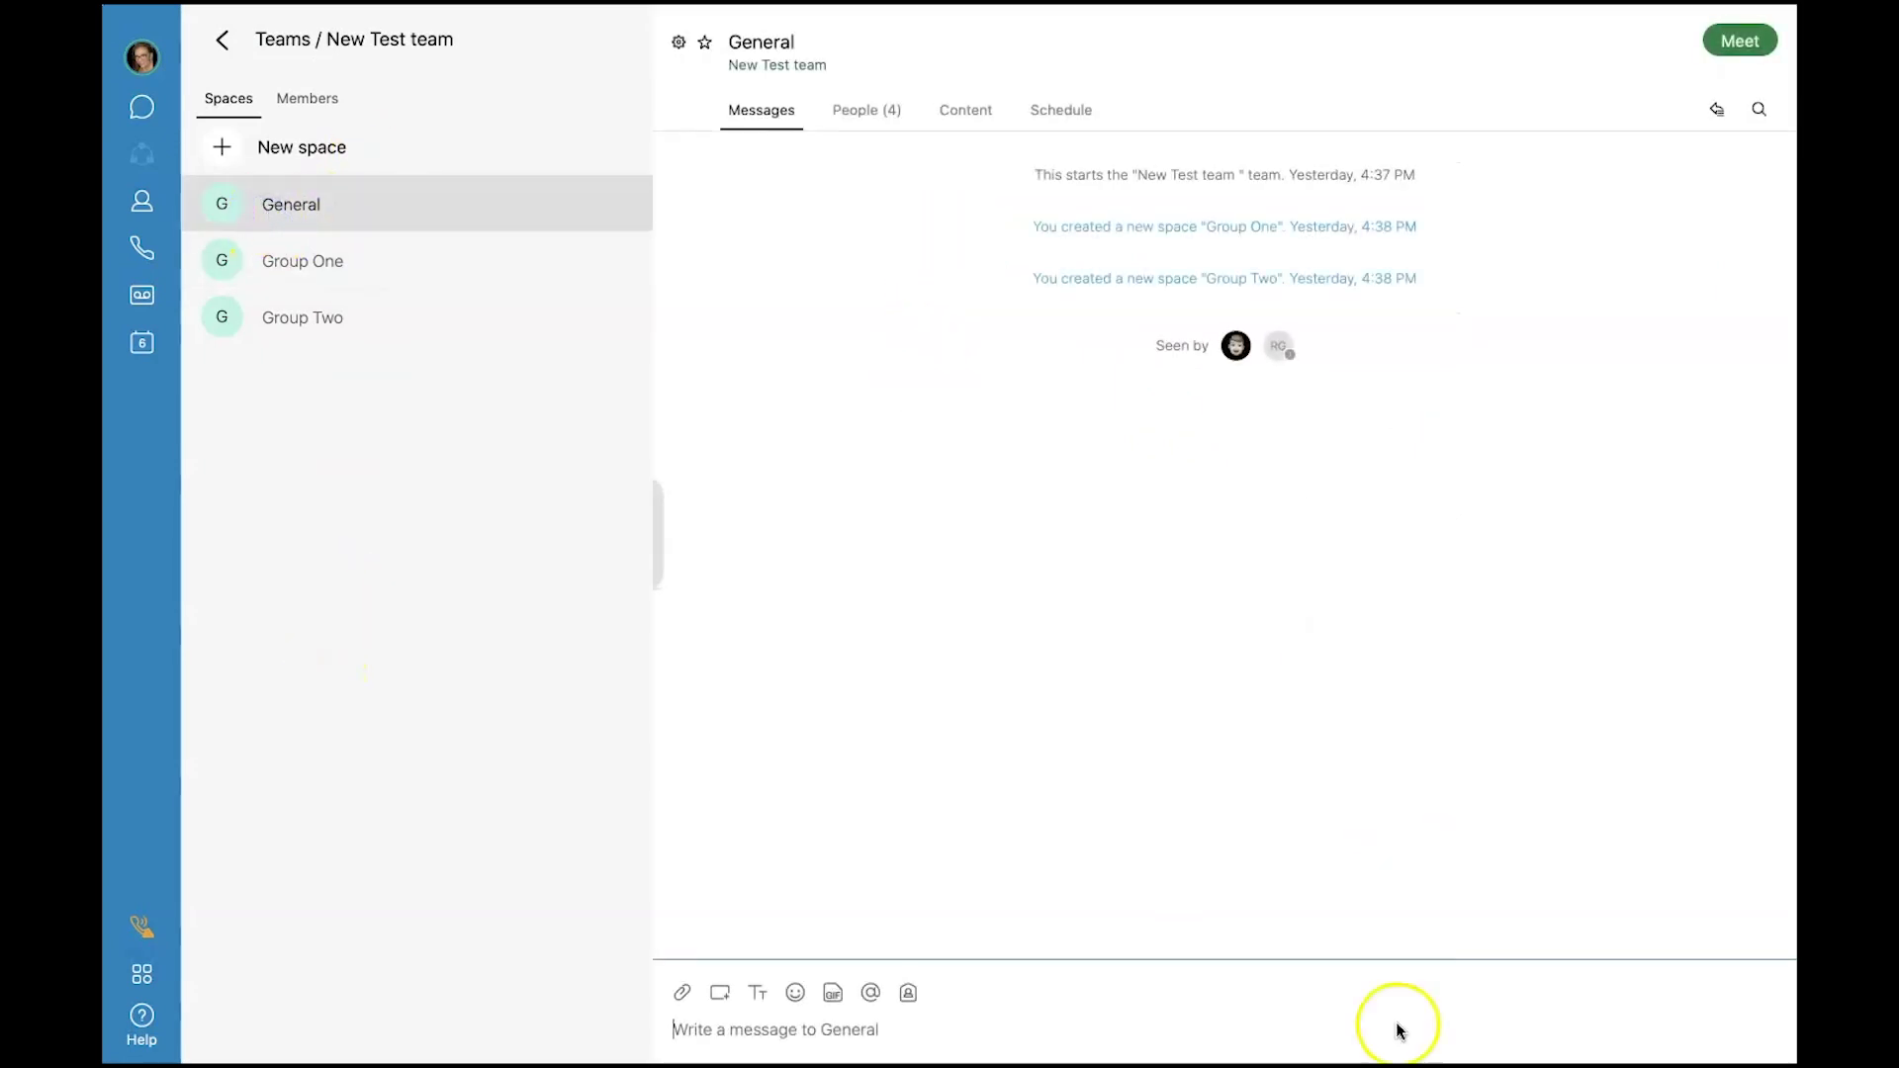
{"action": "left_click", "coordinate": [934, 1030]}
{"action": "type", "text": "I'm s"}
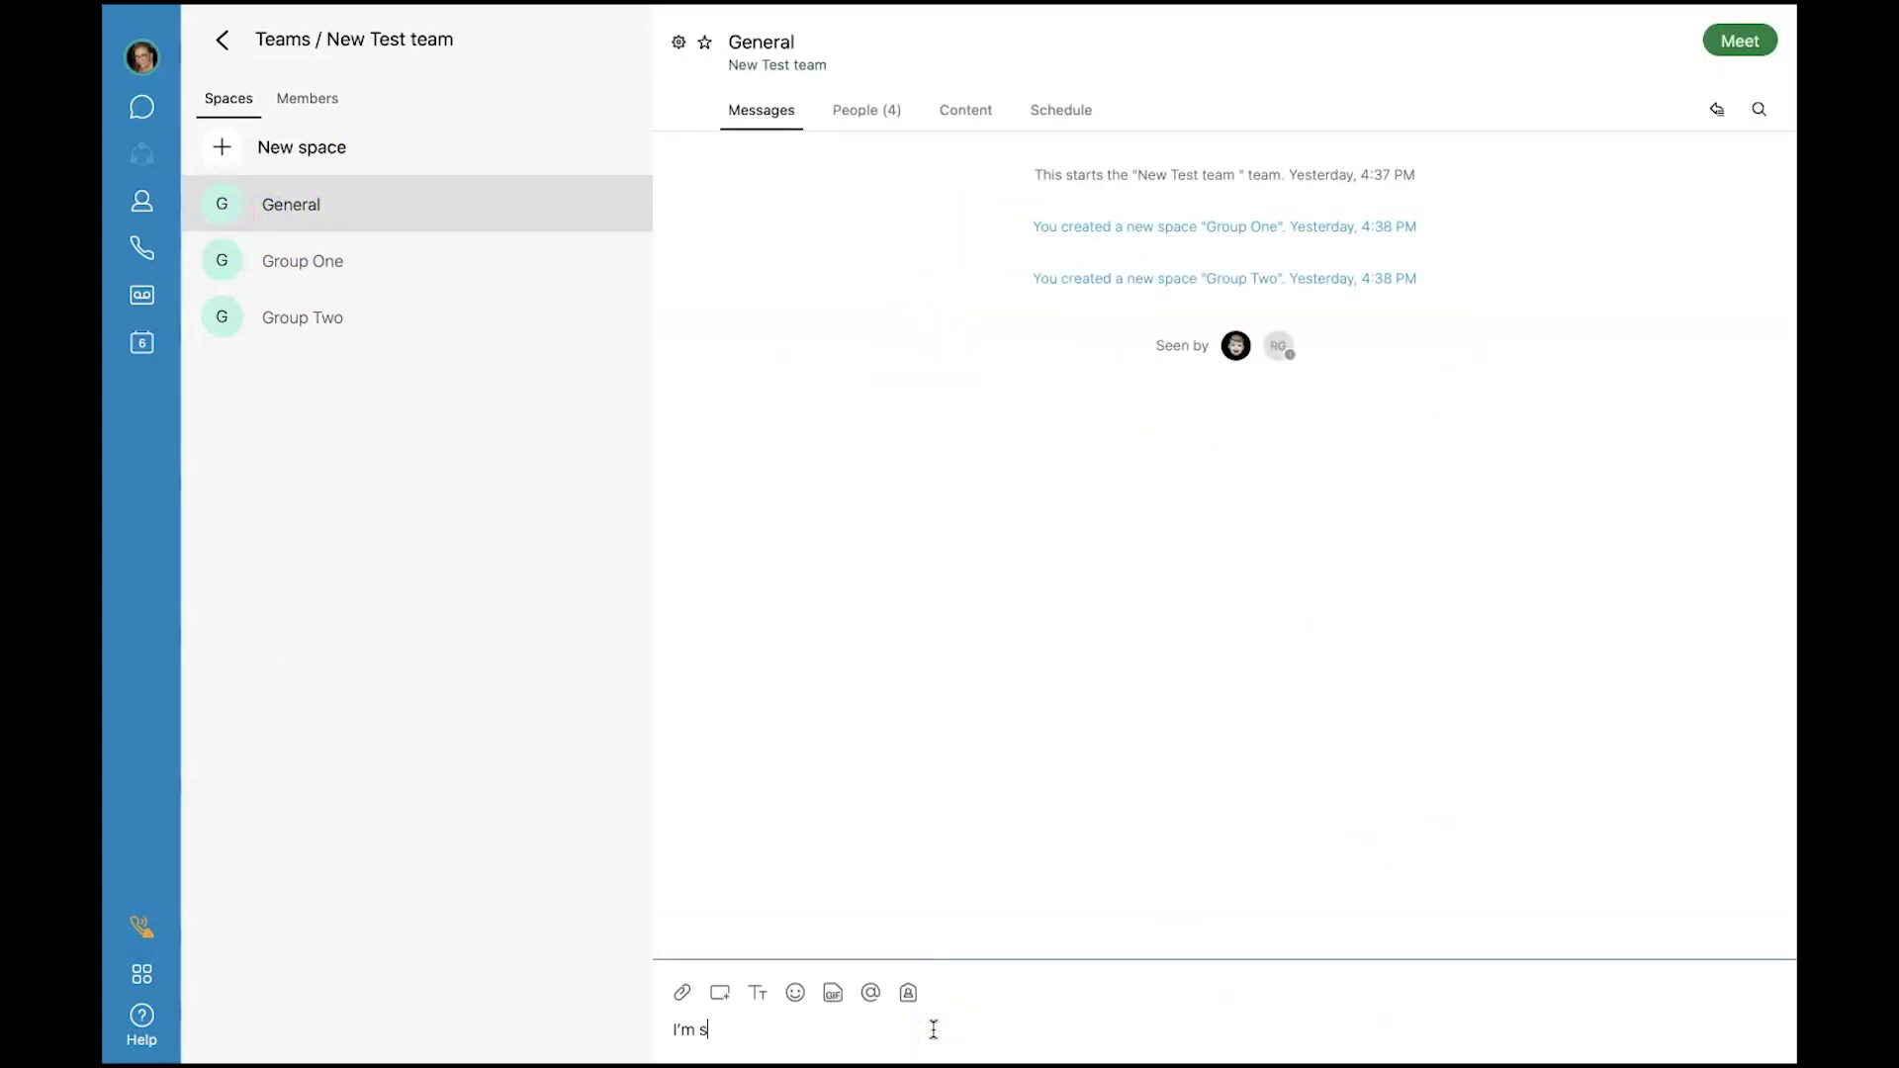
{"action": "type", "text": "orry you get so many meeti"}
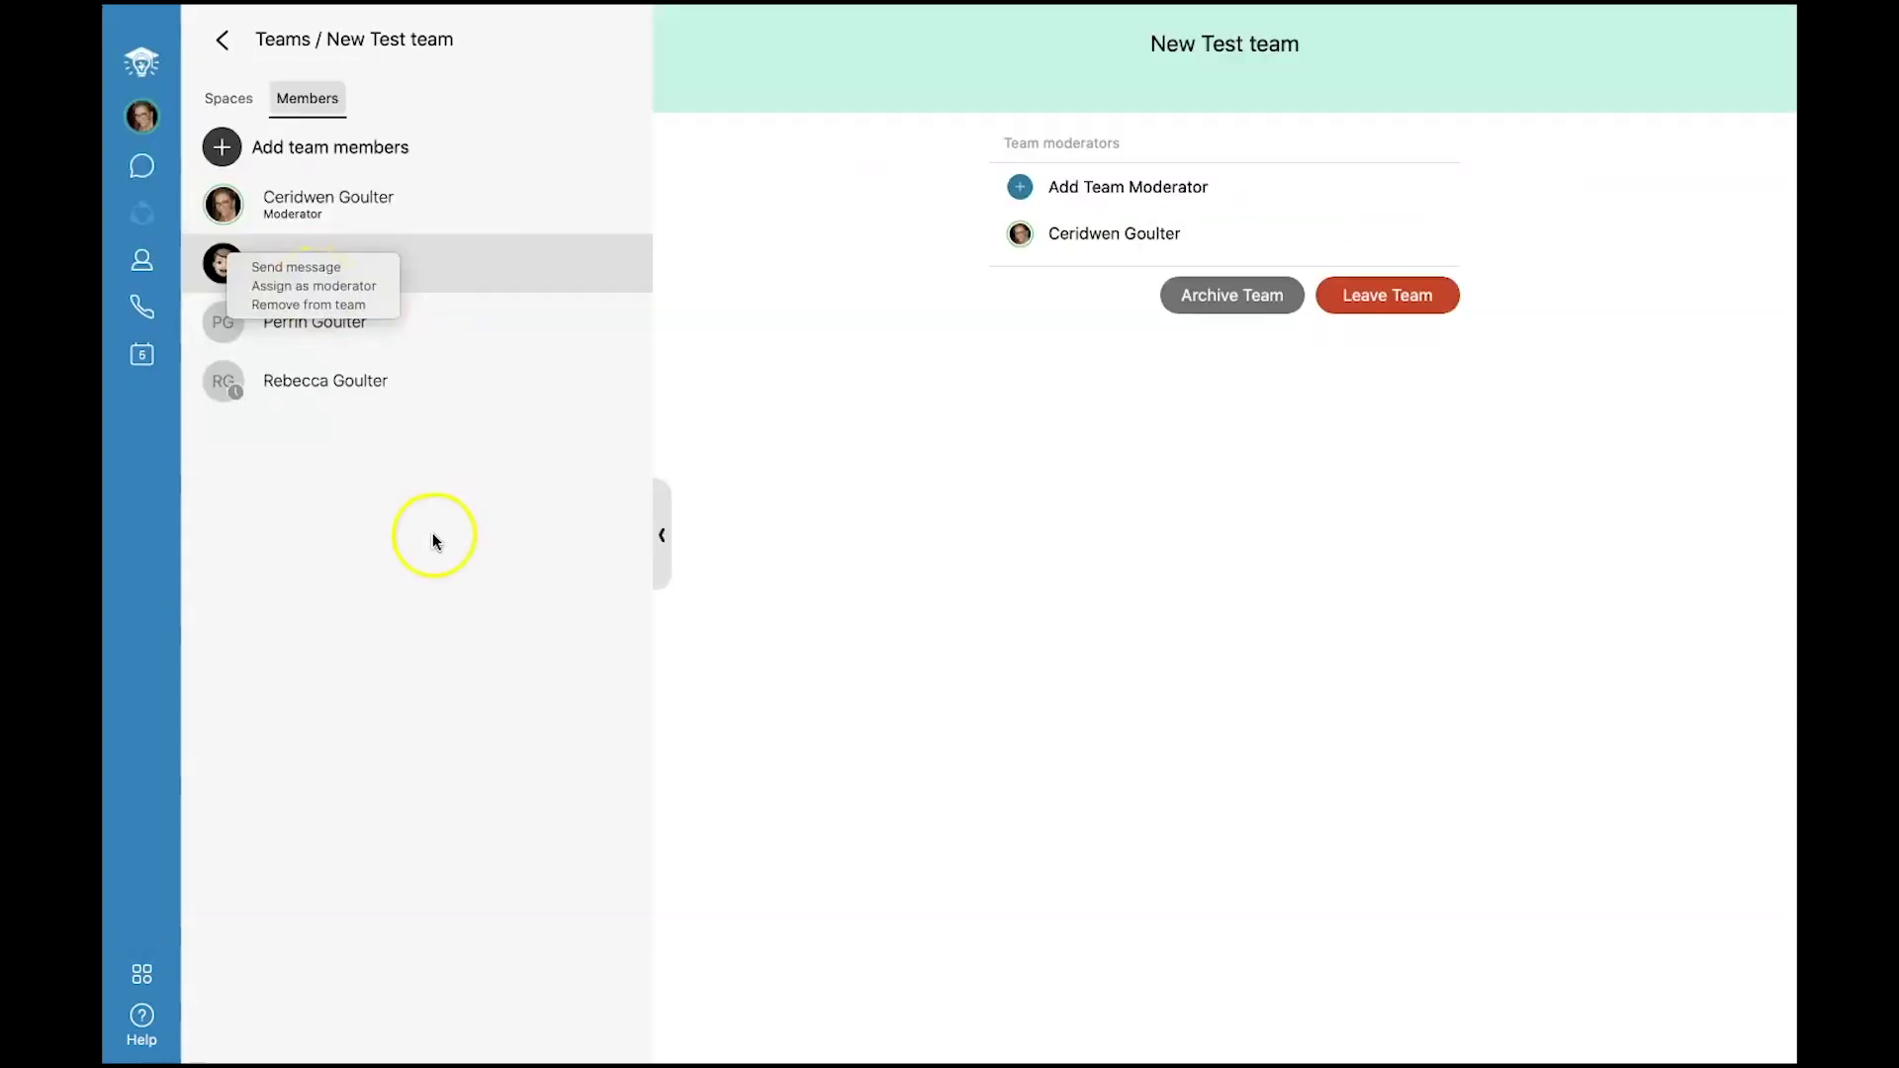
Return to the team's spaces list and create a space named Group One.
{"action": "left_click", "coordinate": [432, 538]}
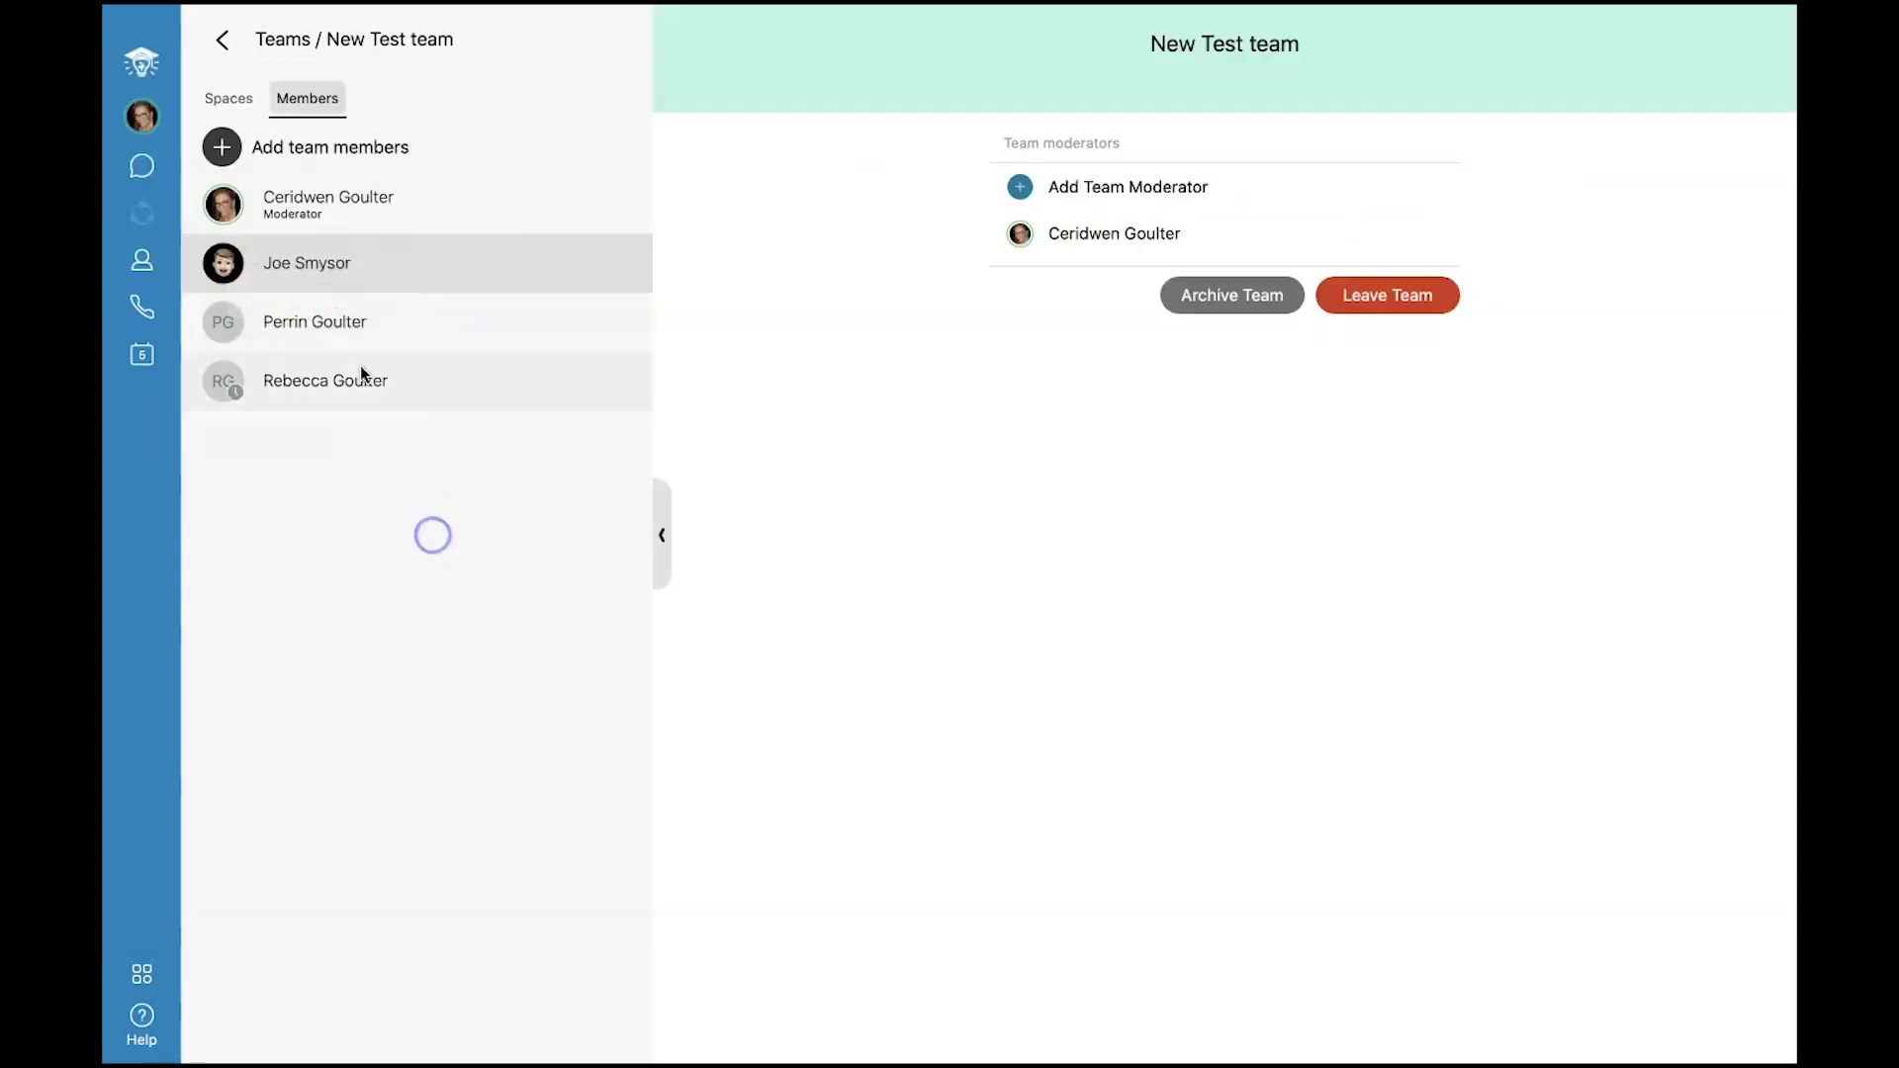
{"action": "left_click", "coordinate": [242, 104]}
{"action": "left_click", "coordinate": [242, 104]}
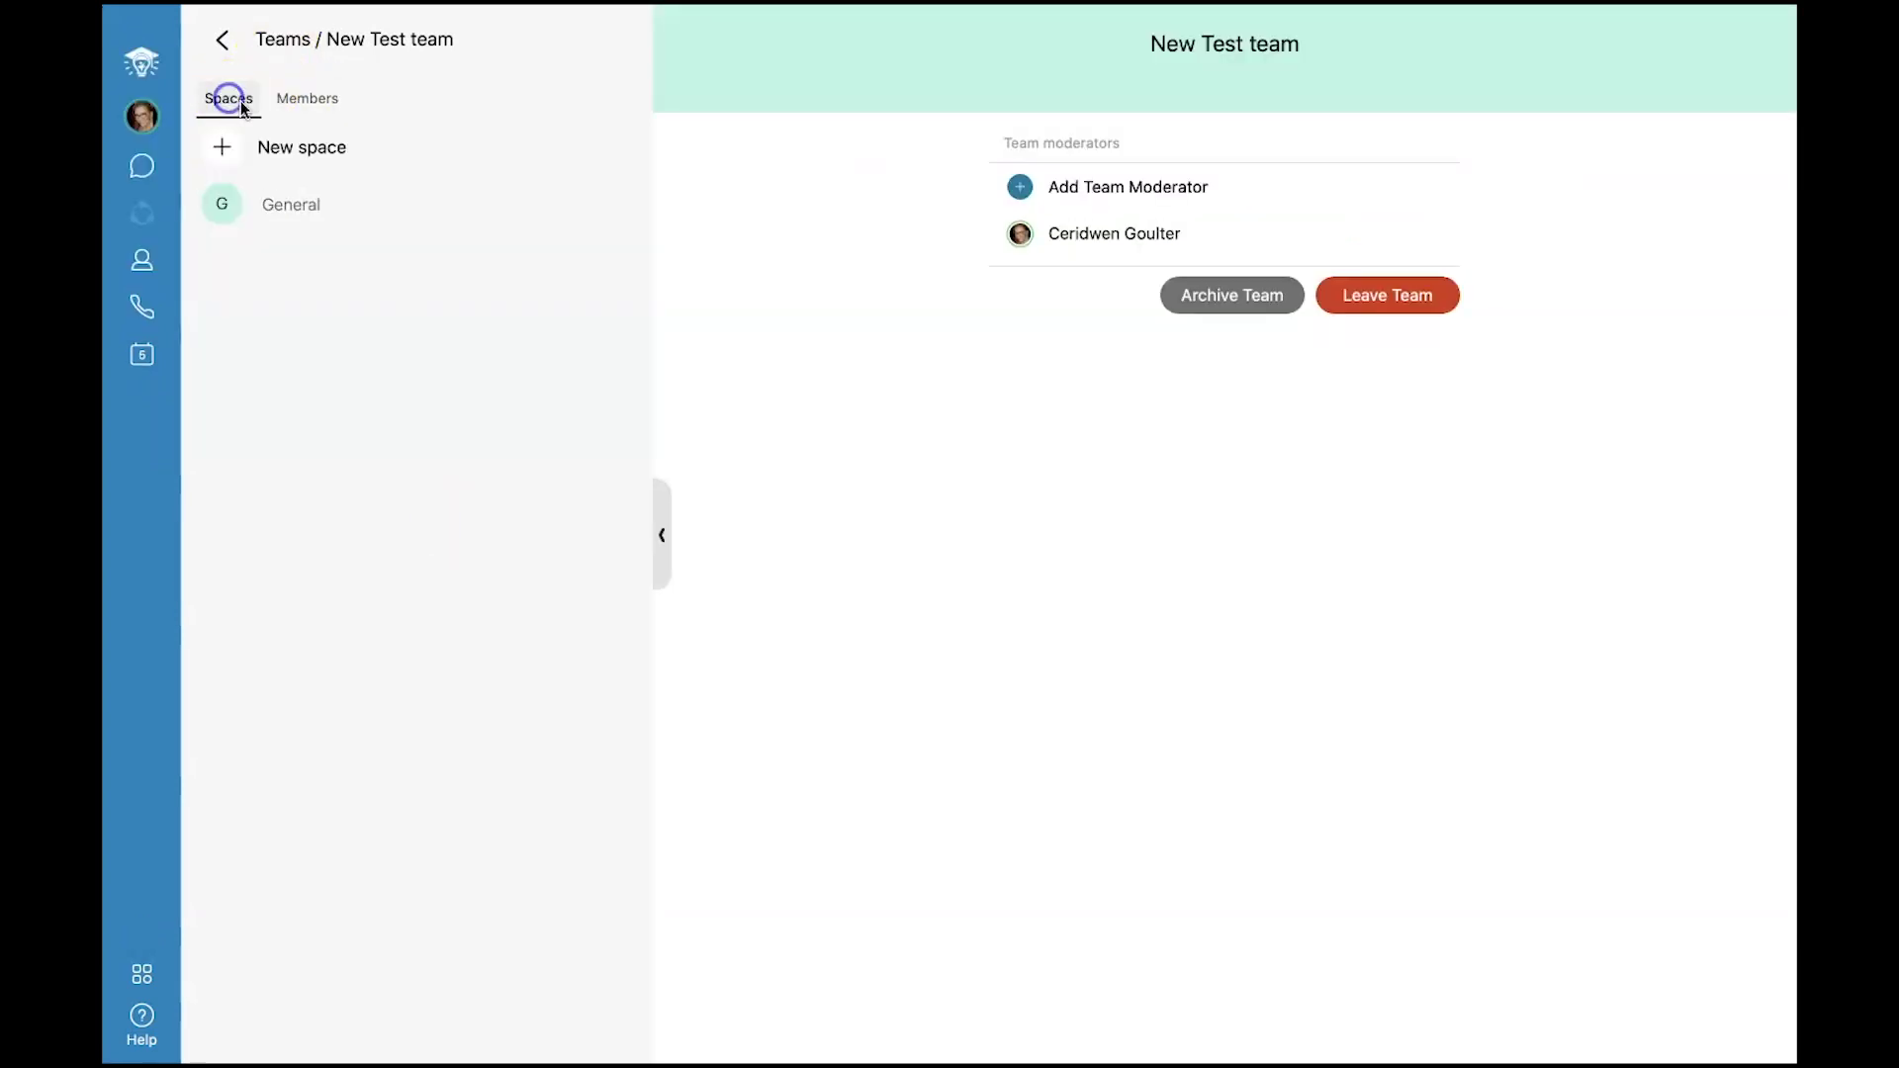
{"action": "left_click", "coordinate": [217, 148]}
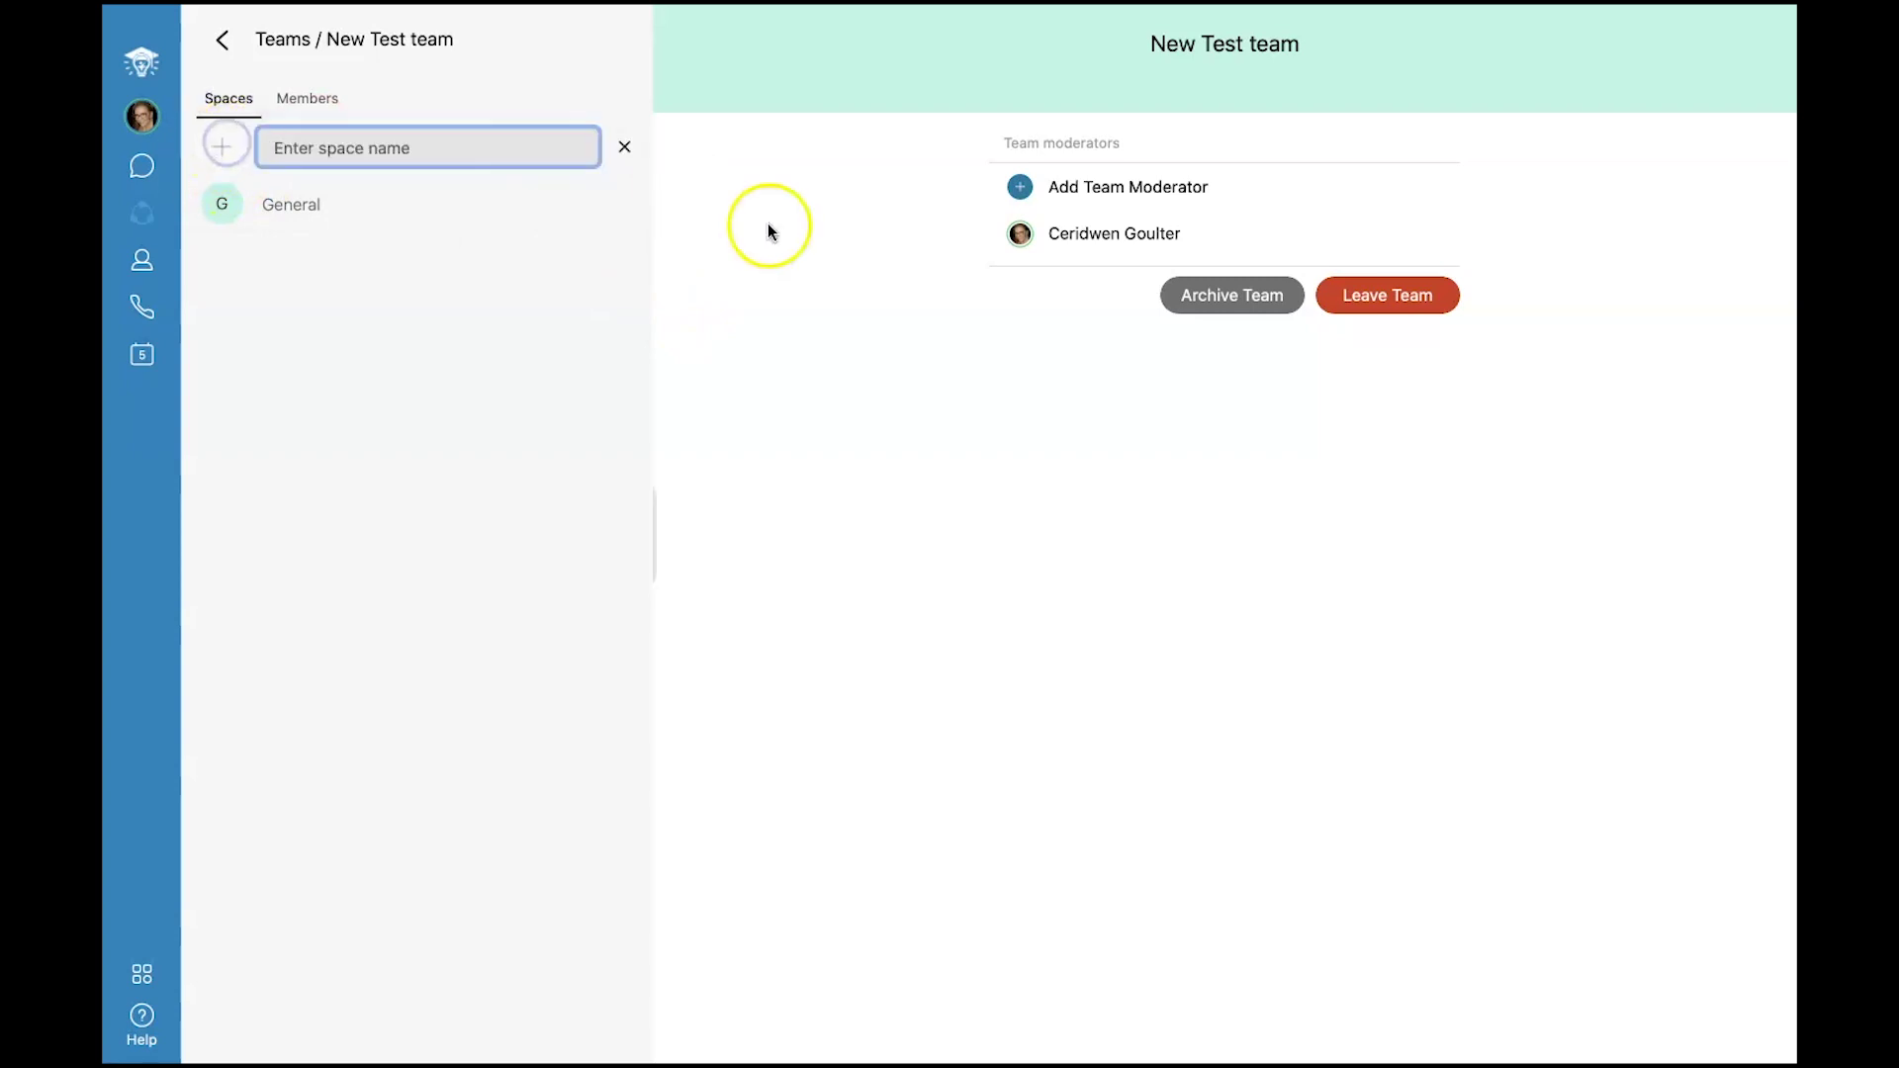
{"action": "type", "text": "G"}
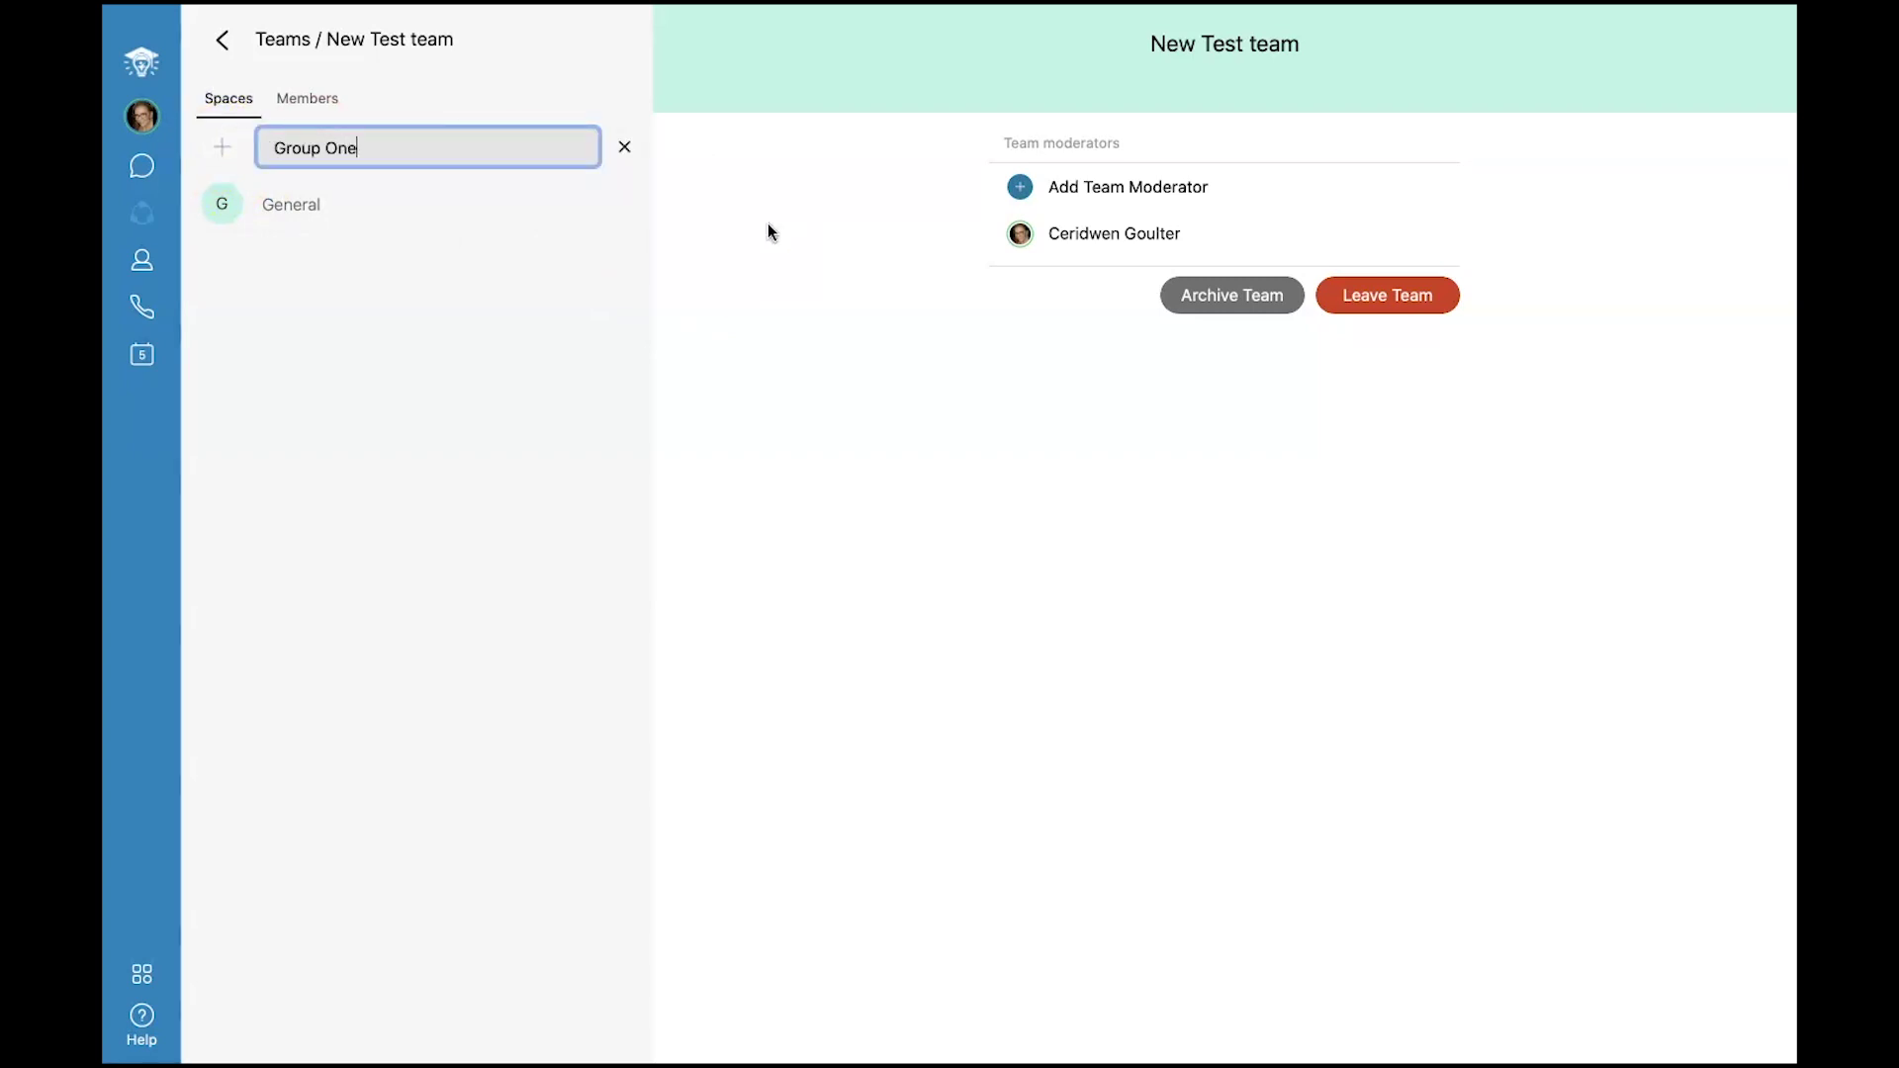
{"action": "type", "text": "roup One"}
{"action": "key", "text": "Return"}
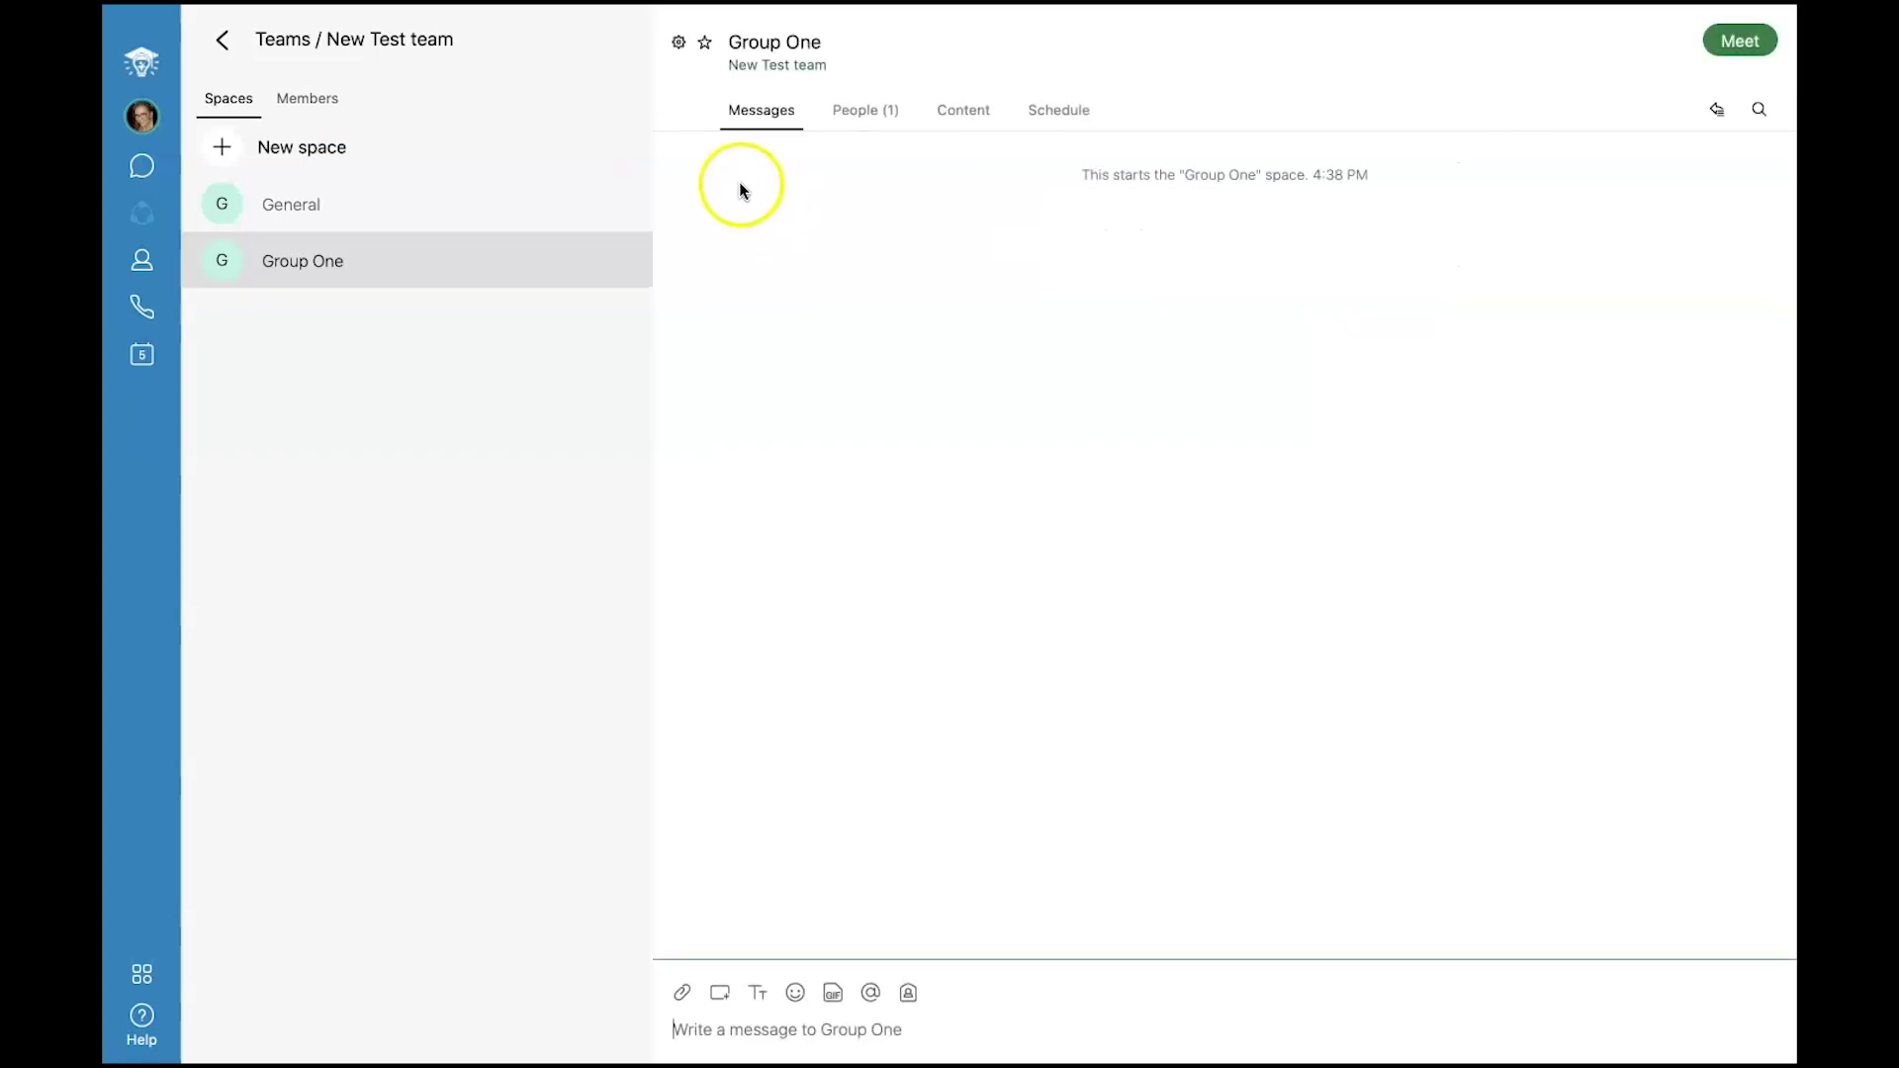
Create a second space named Group Two.
{"action": "left_click", "coordinate": [220, 147]}
{"action": "type", "text": "Group "}
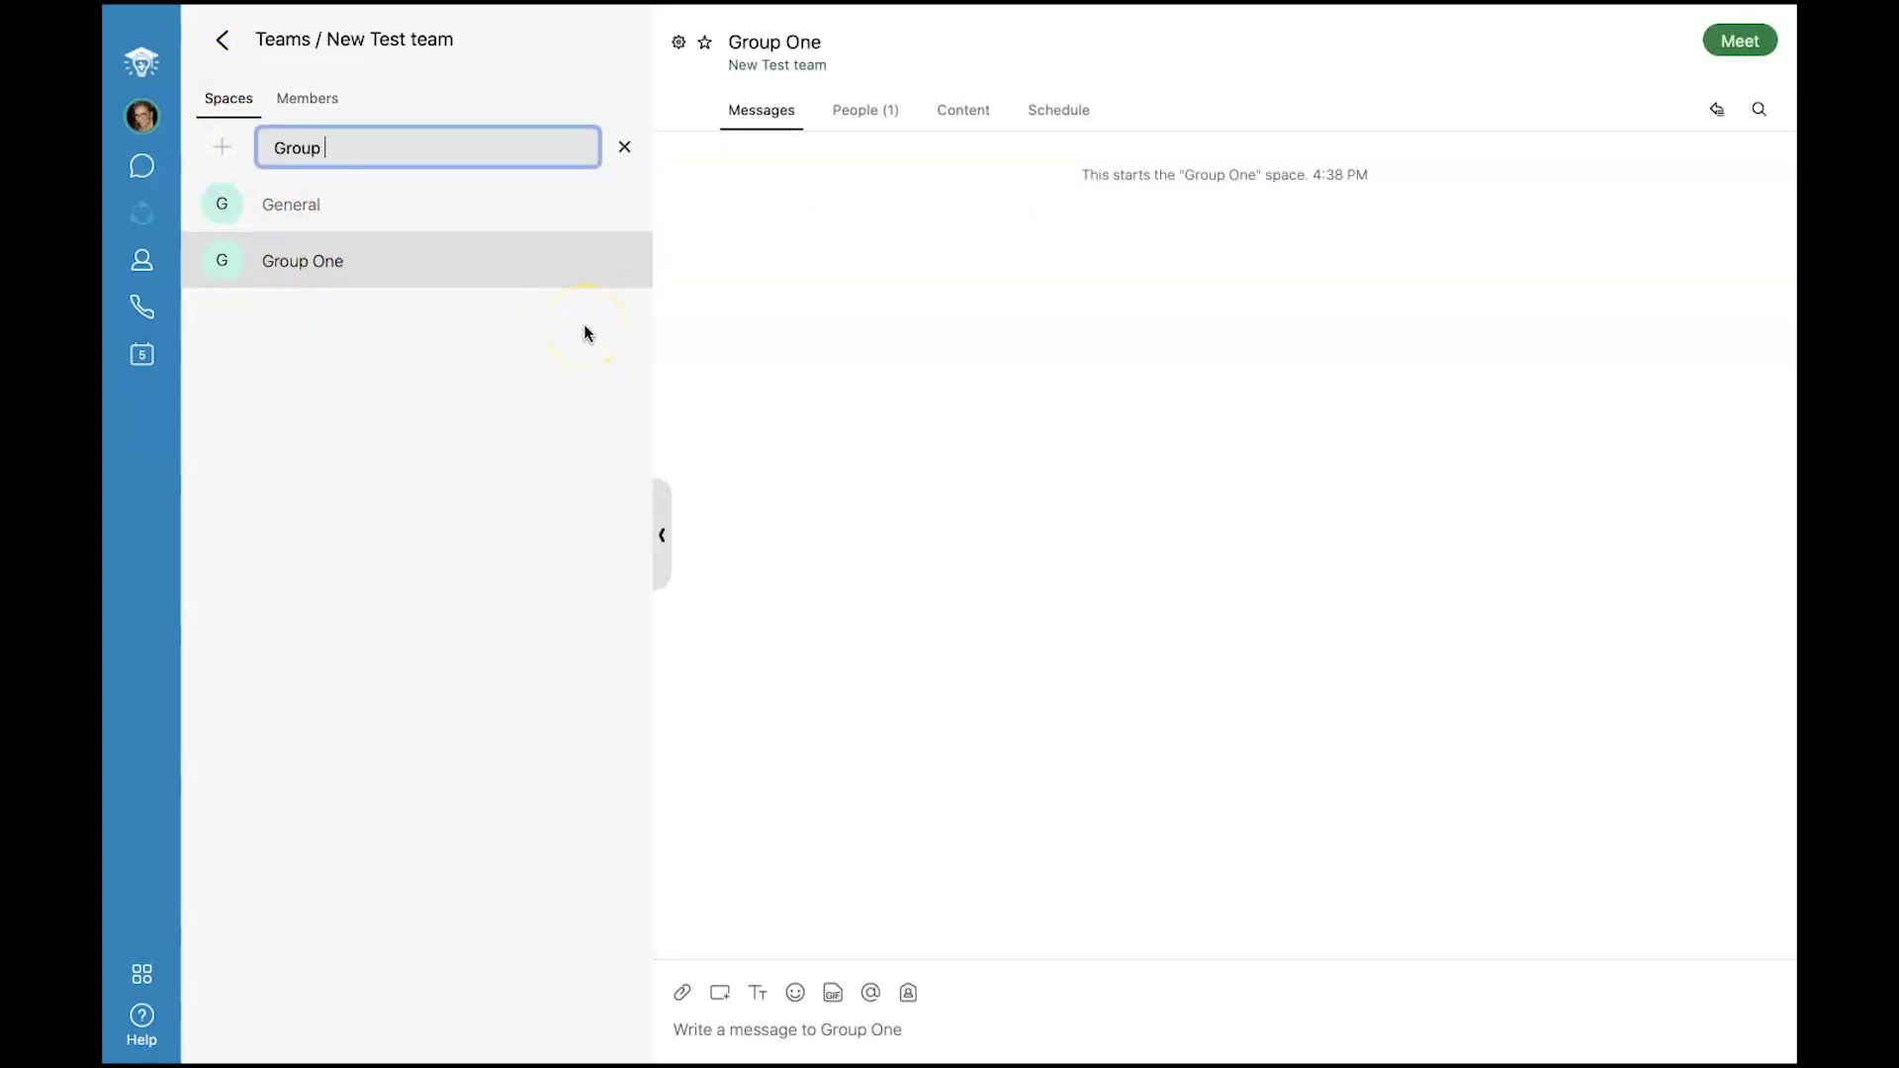
{"action": "type", "text": "Two"}
{"action": "key", "text": "Return"}
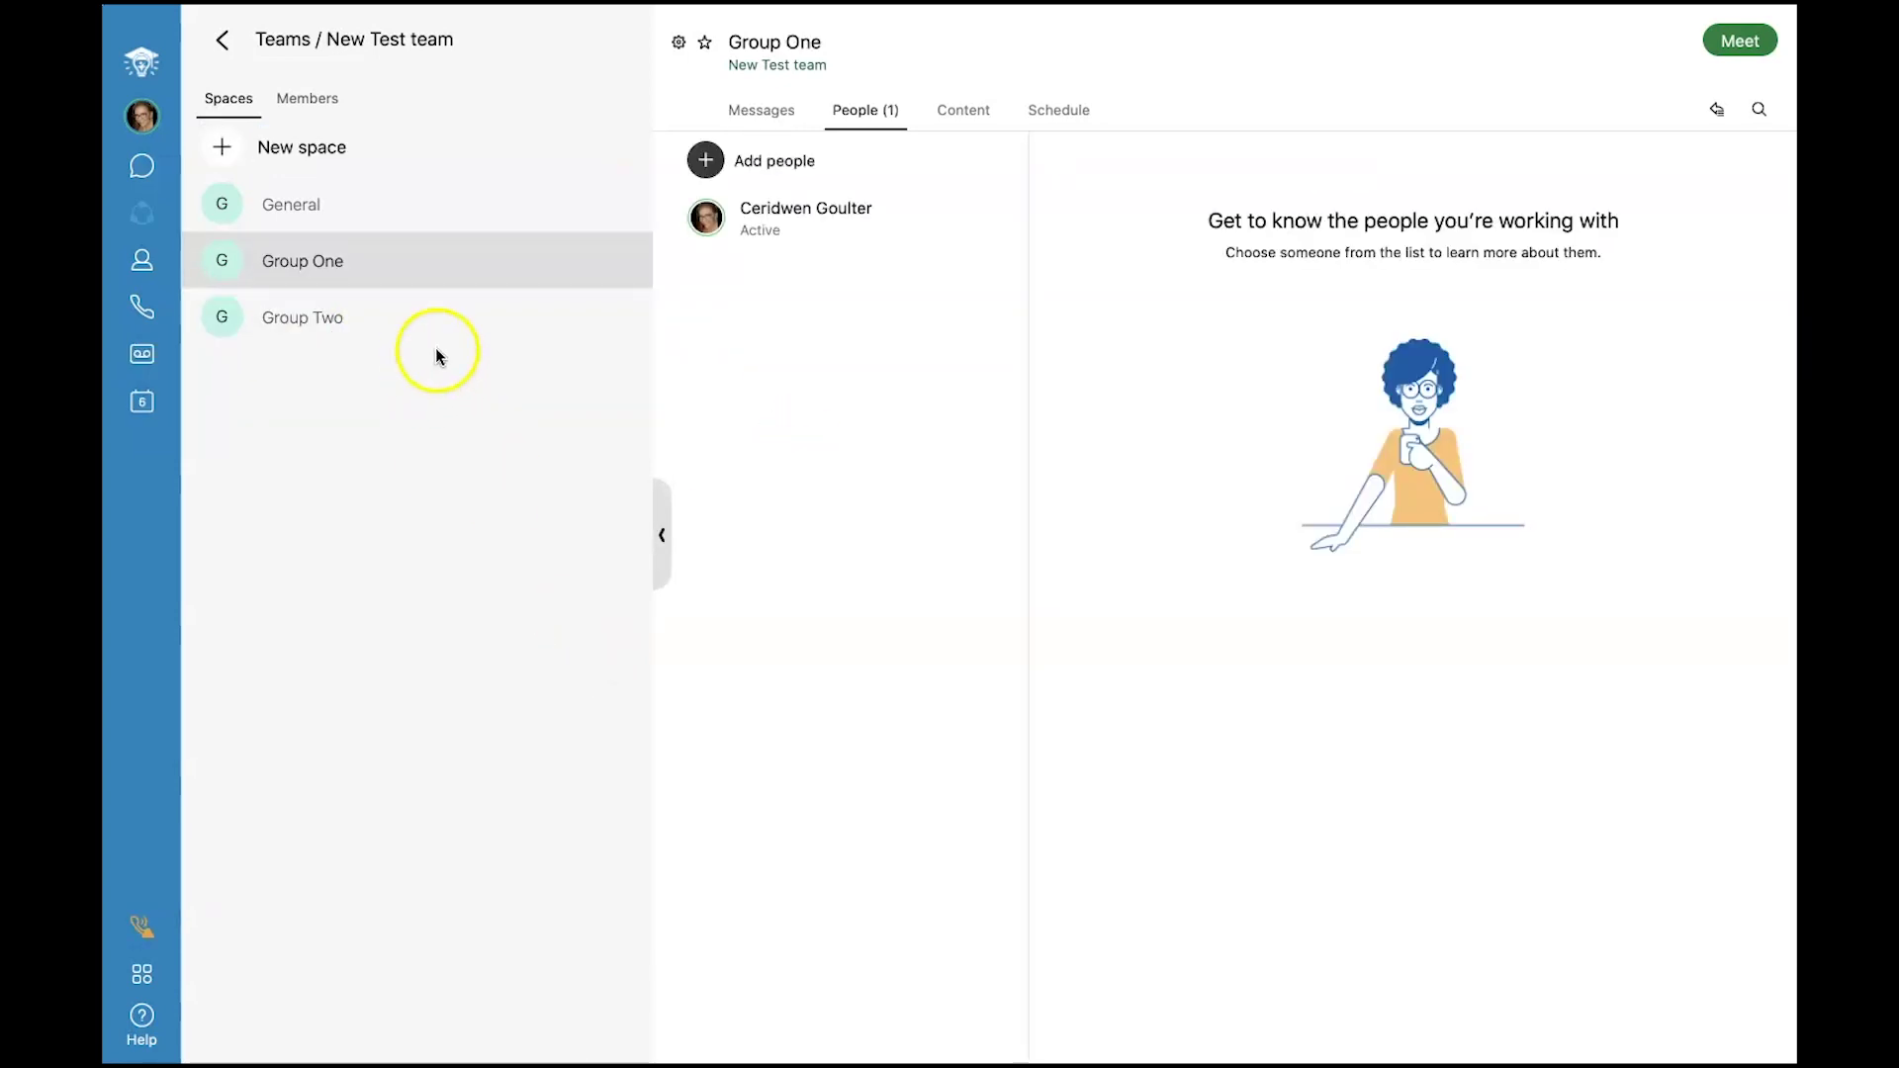
Add a teammate to Group One's people and begin a message reading 'Don't forget to'.
{"action": "left_click", "coordinate": [372, 273]}
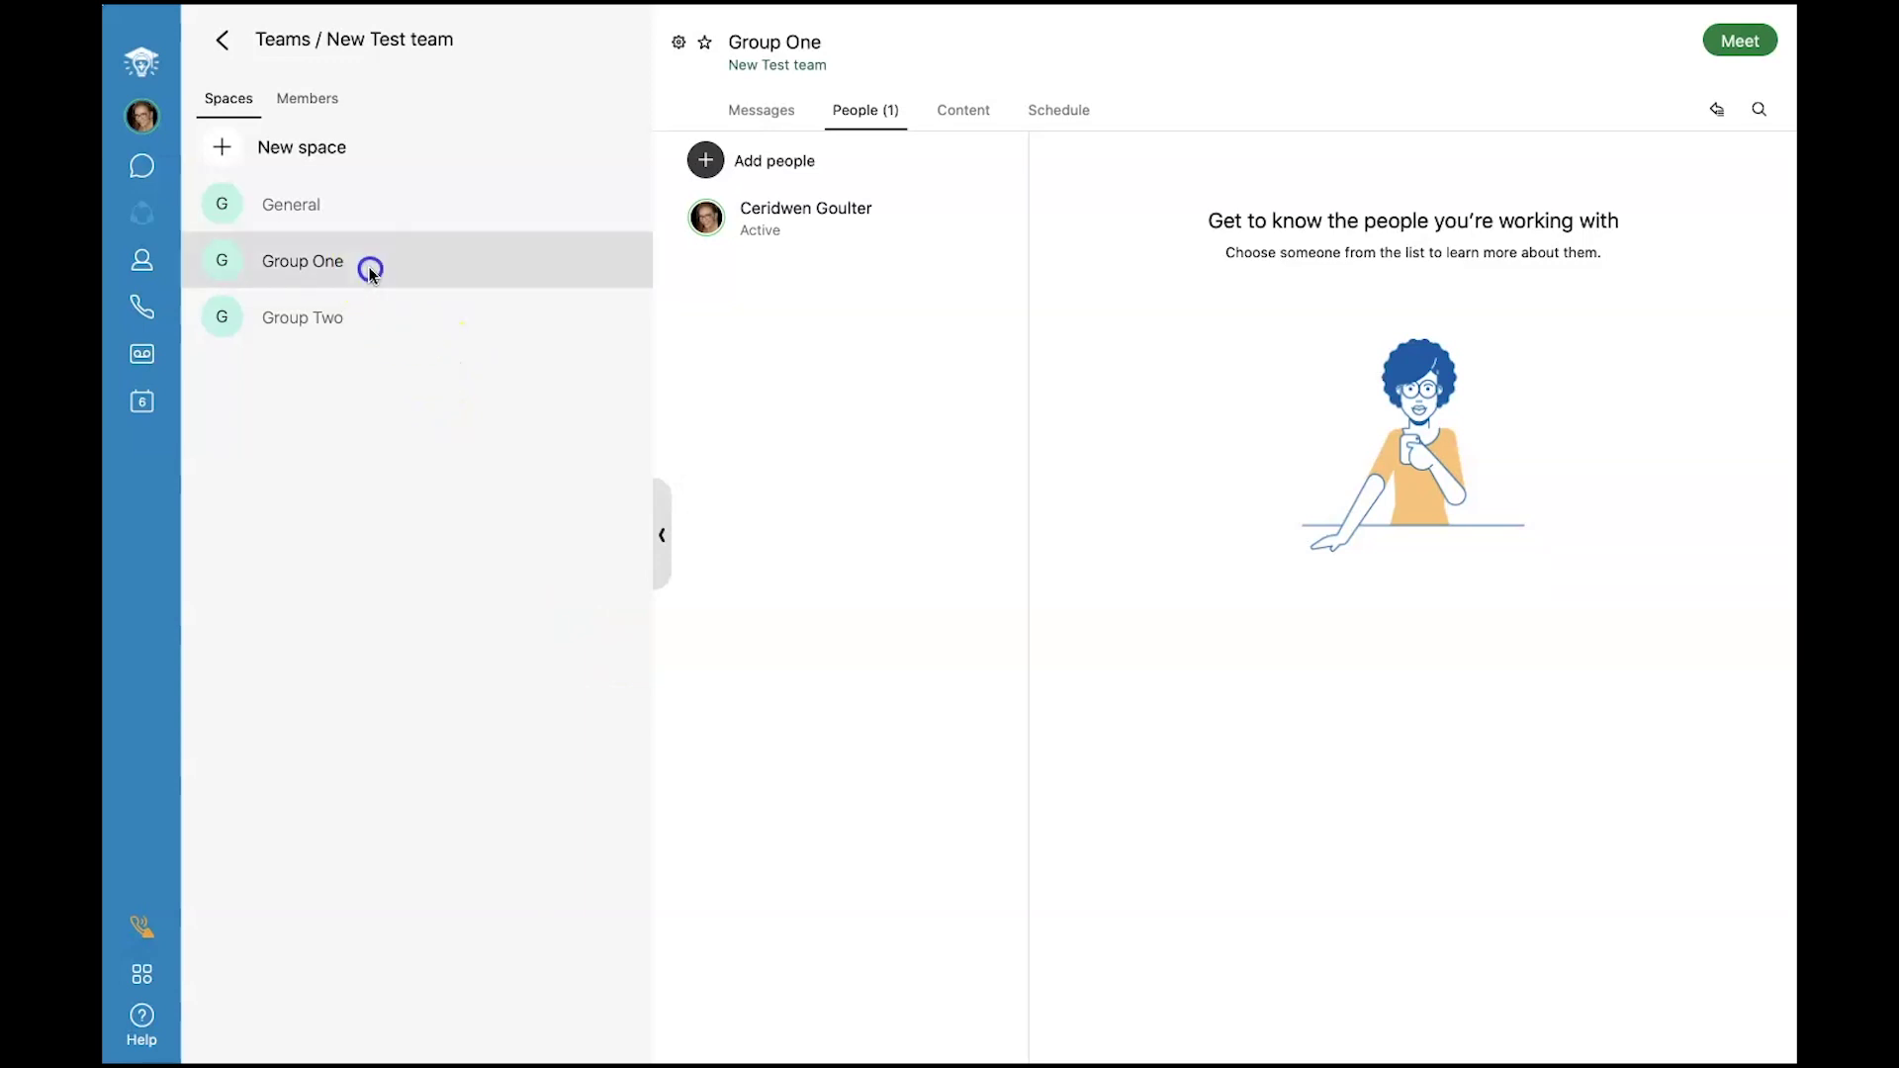
{"action": "left_click", "coordinate": [867, 110]}
{"action": "left_click", "coordinate": [706, 161]}
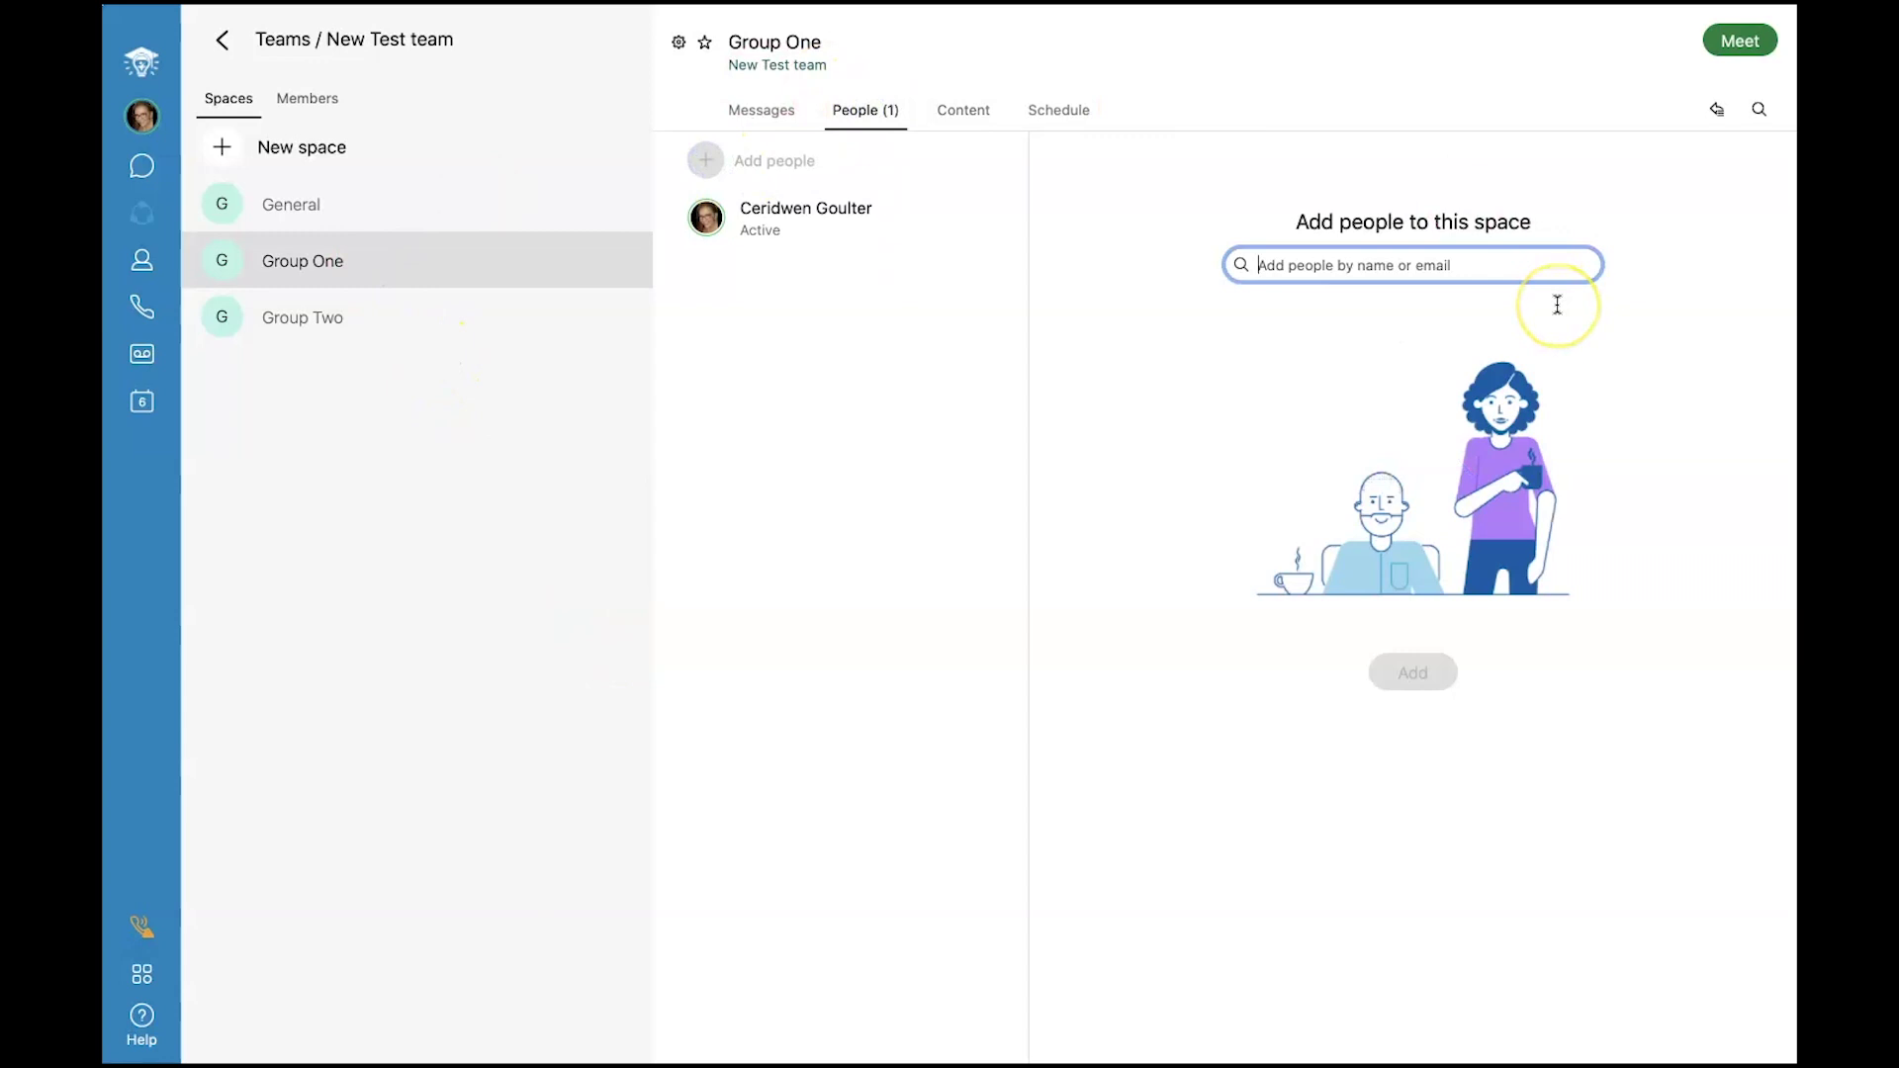
{"action": "type", "text": "Per"}
{"action": "left_click", "coordinate": [1556, 305]}
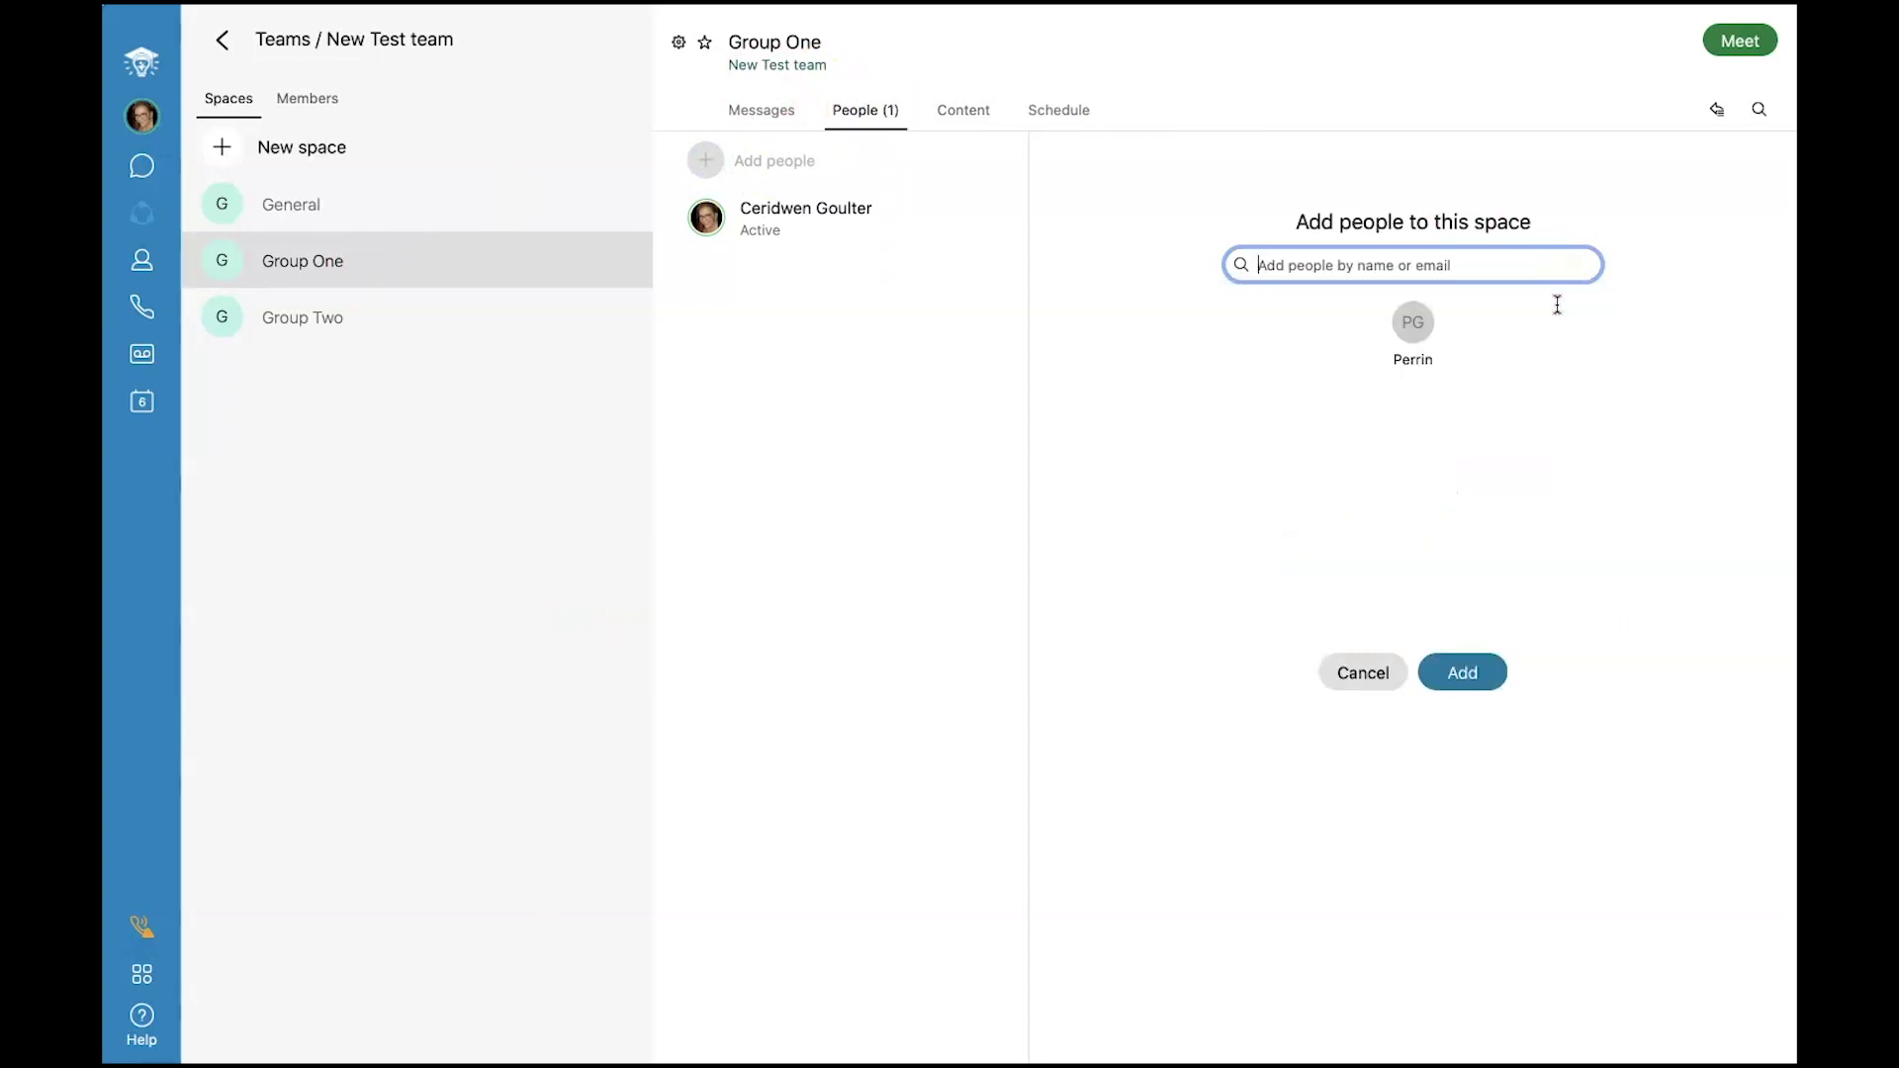
{"action": "left_click", "coordinate": [1463, 671]}
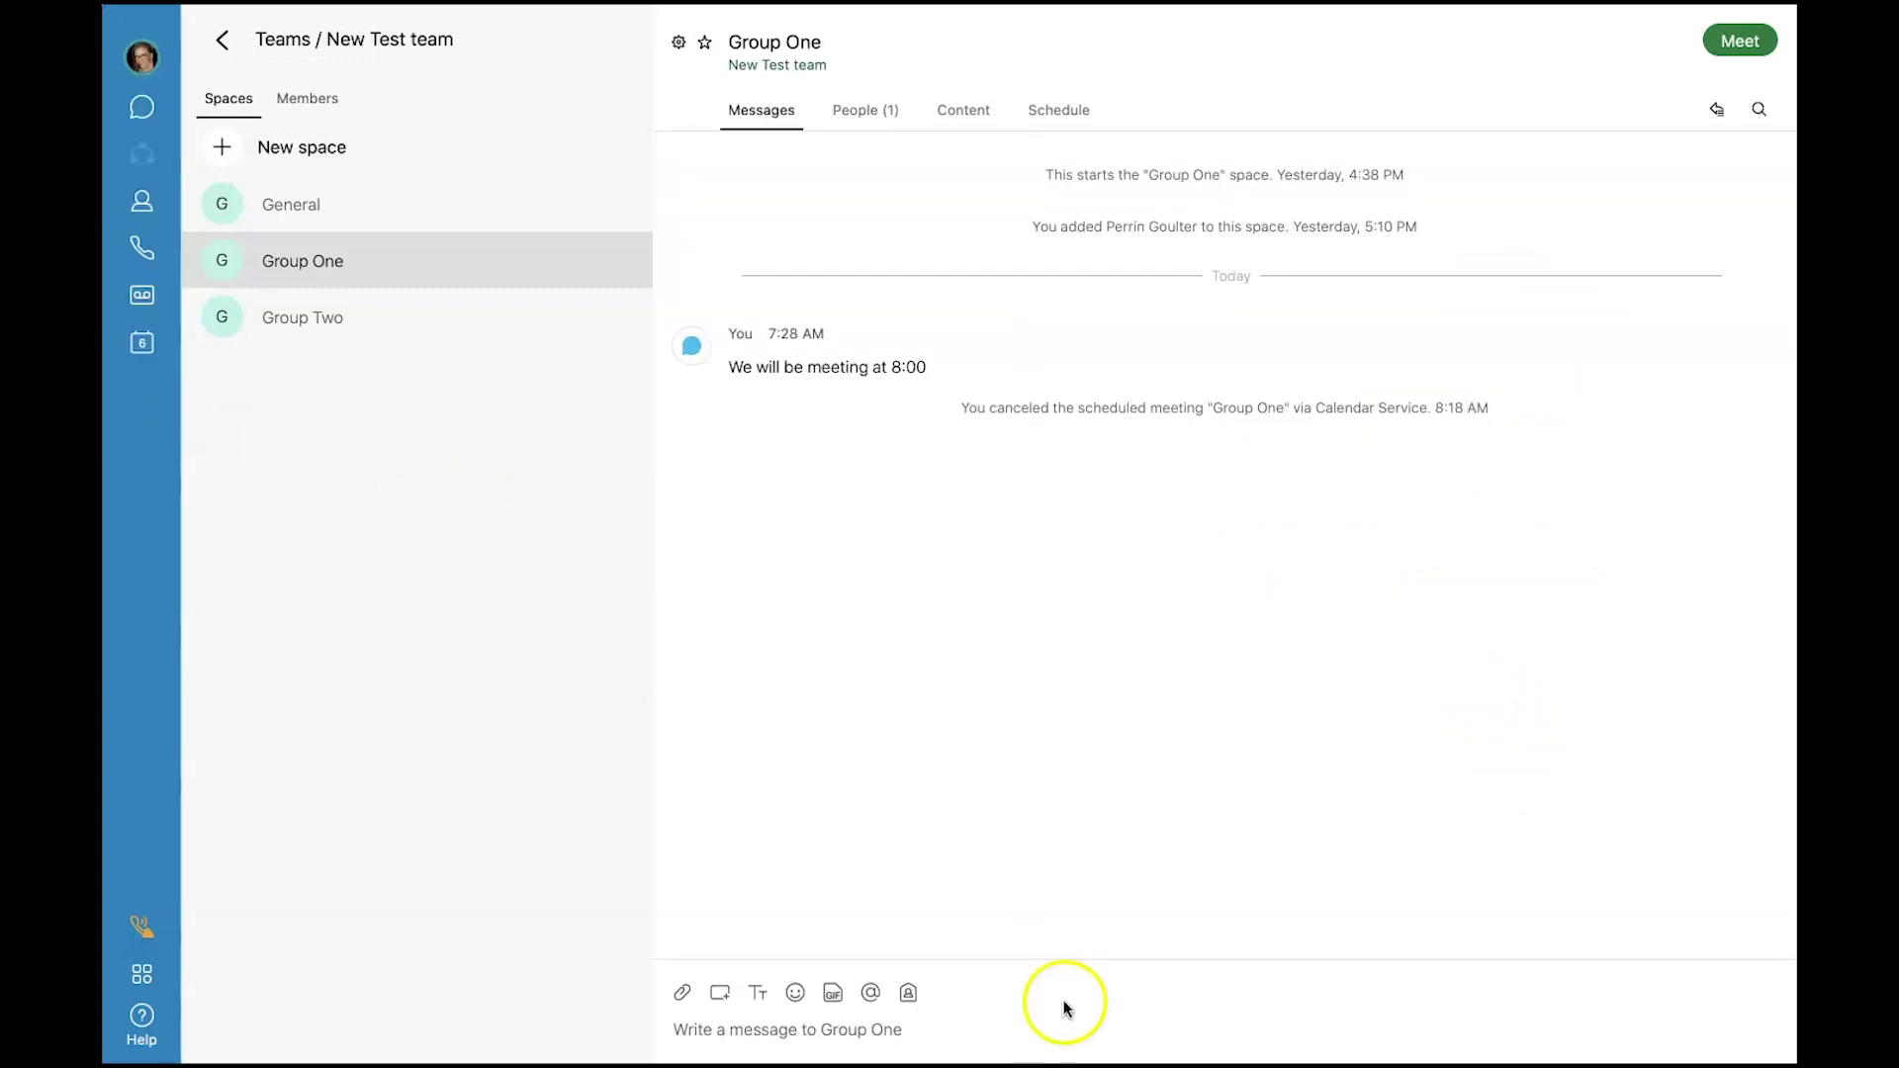
{"action": "left_click", "coordinate": [890, 1026]}
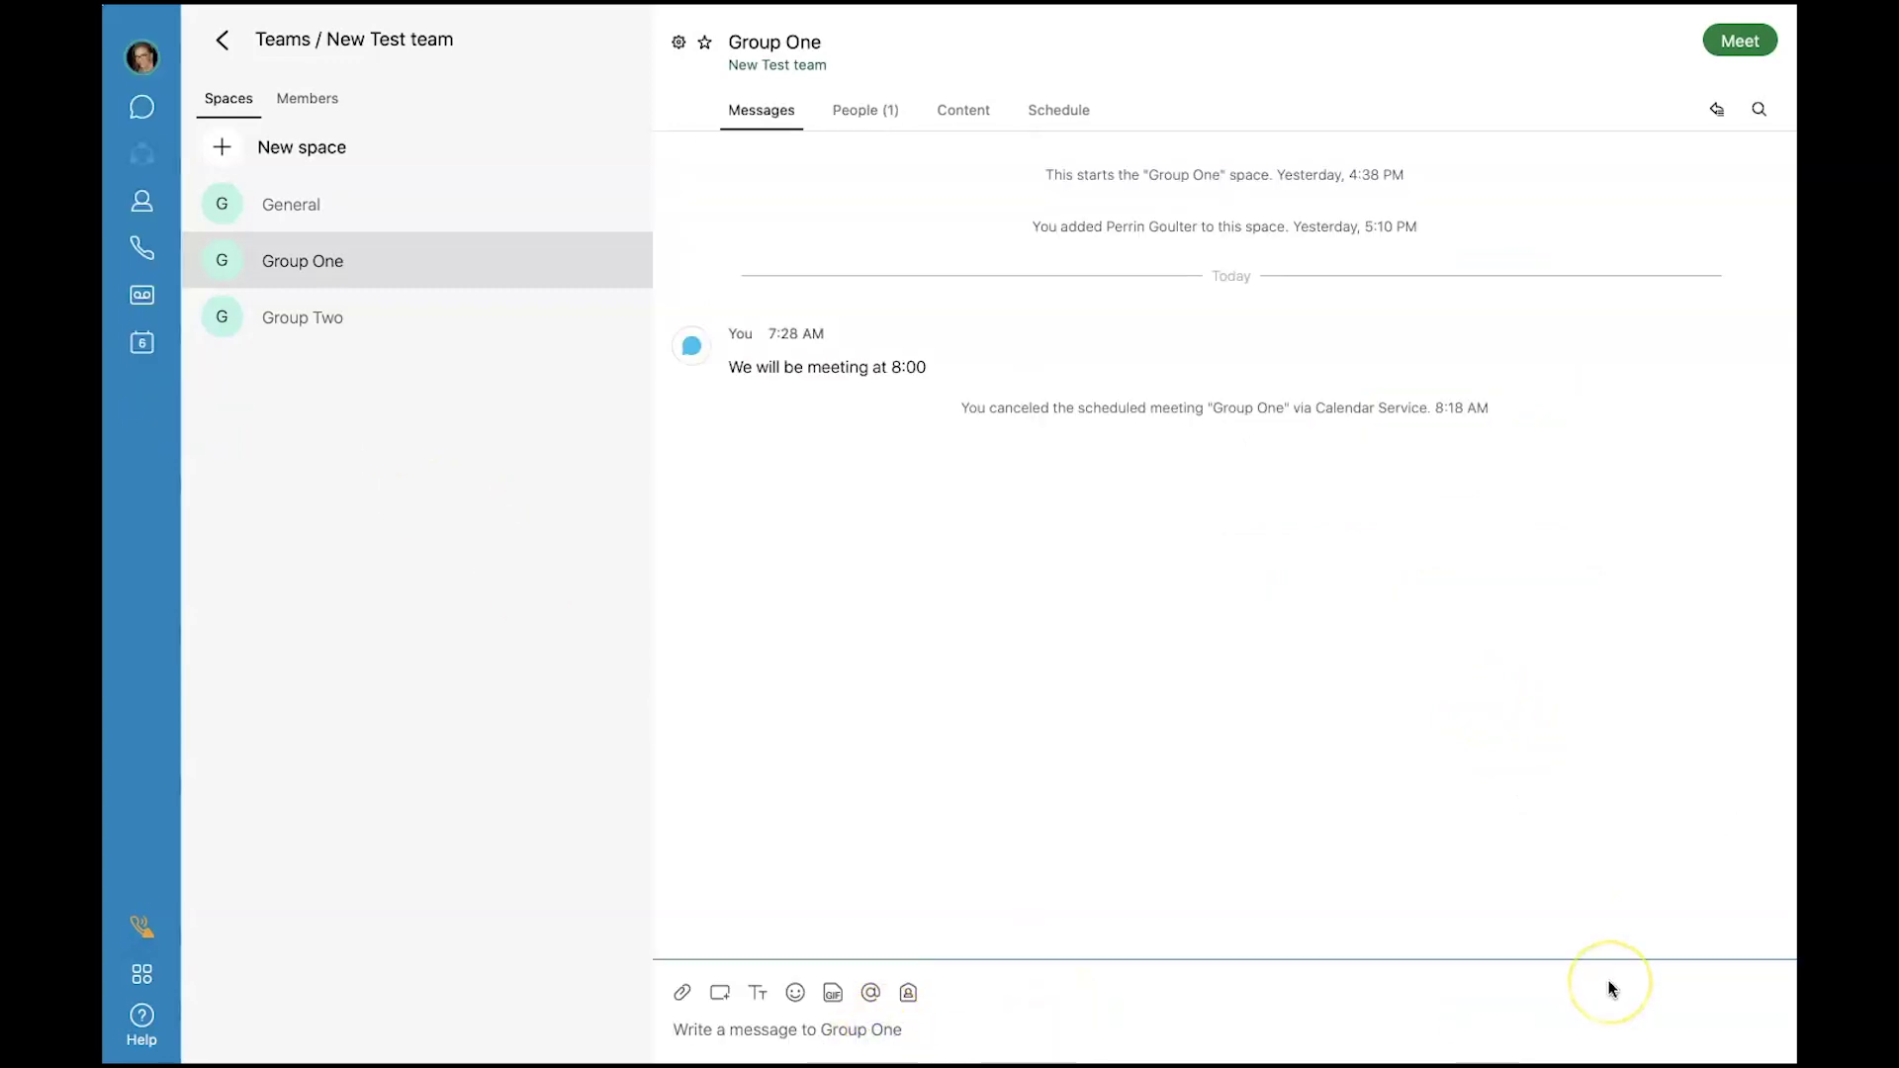
{"action": "type", "text": "Don't forget to"}
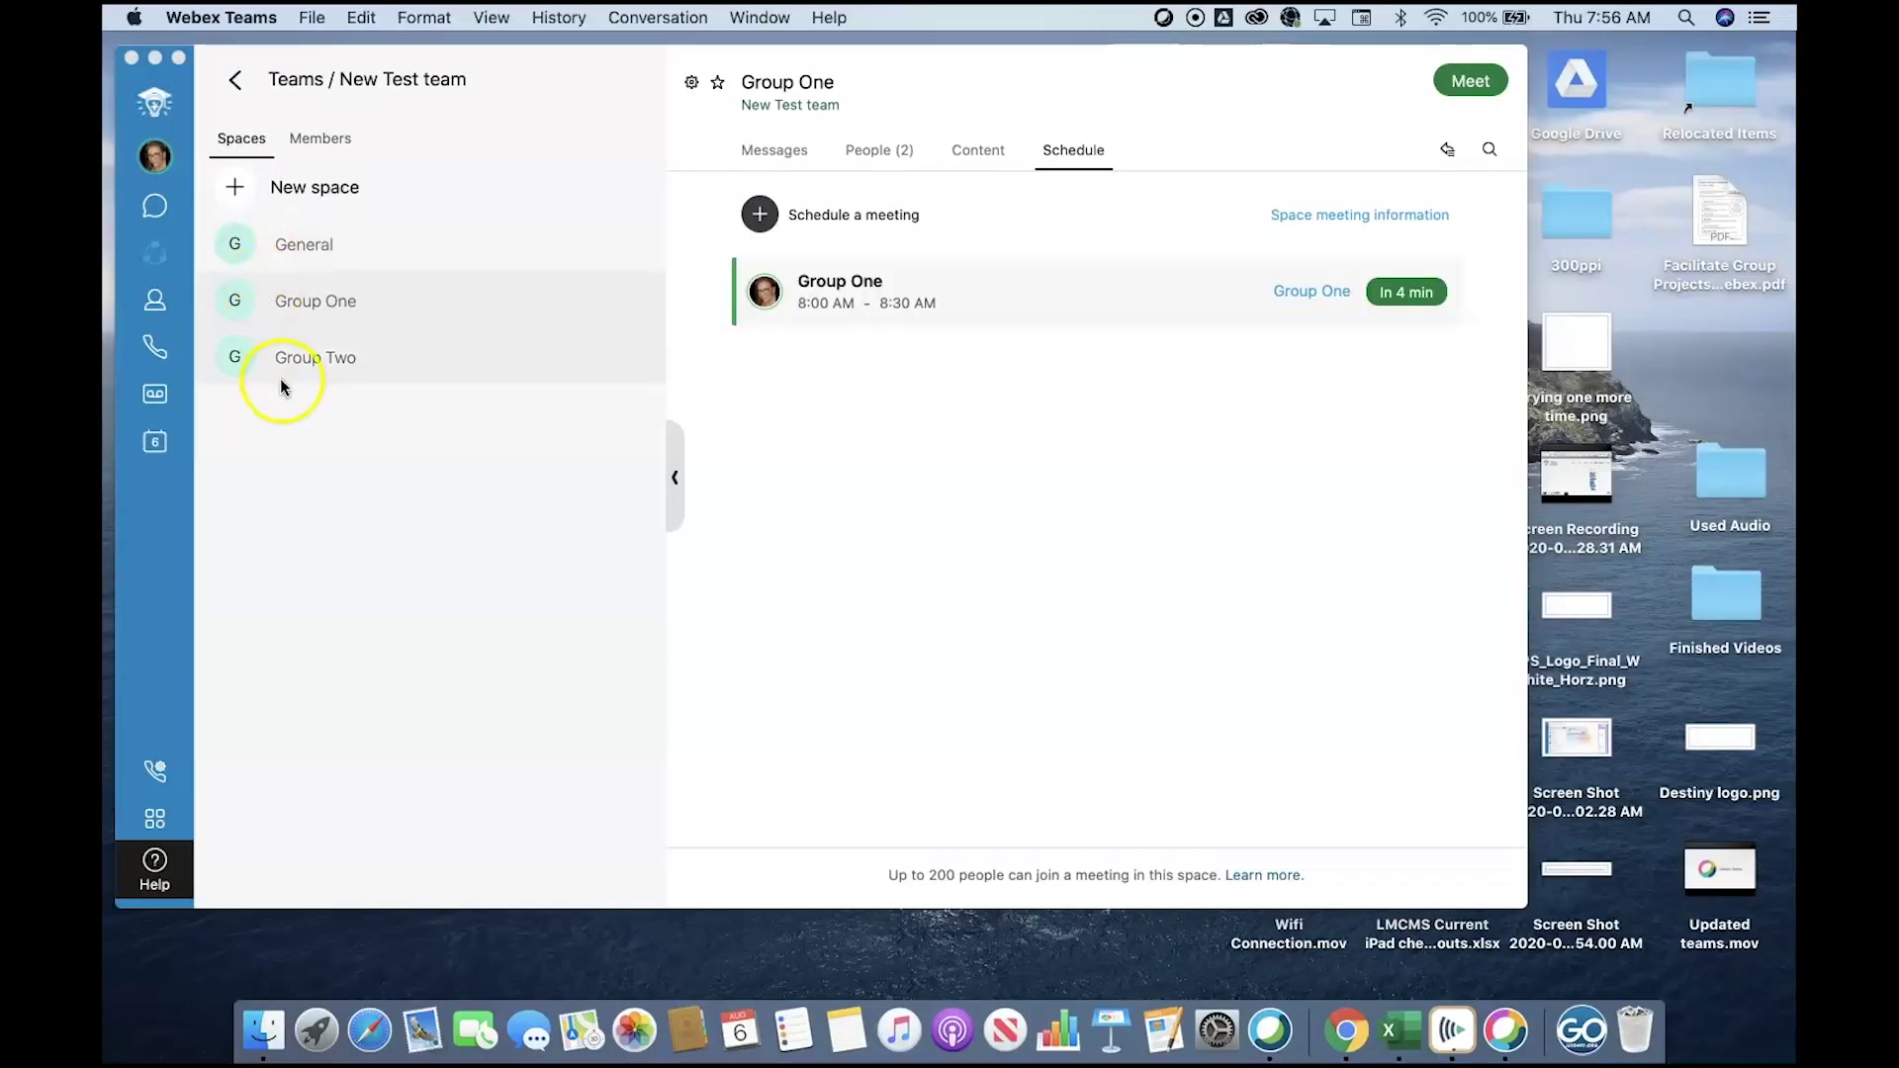
Open the Group Two space and view its scheduled meetings.
{"action": "left_click", "coordinate": [277, 374]}
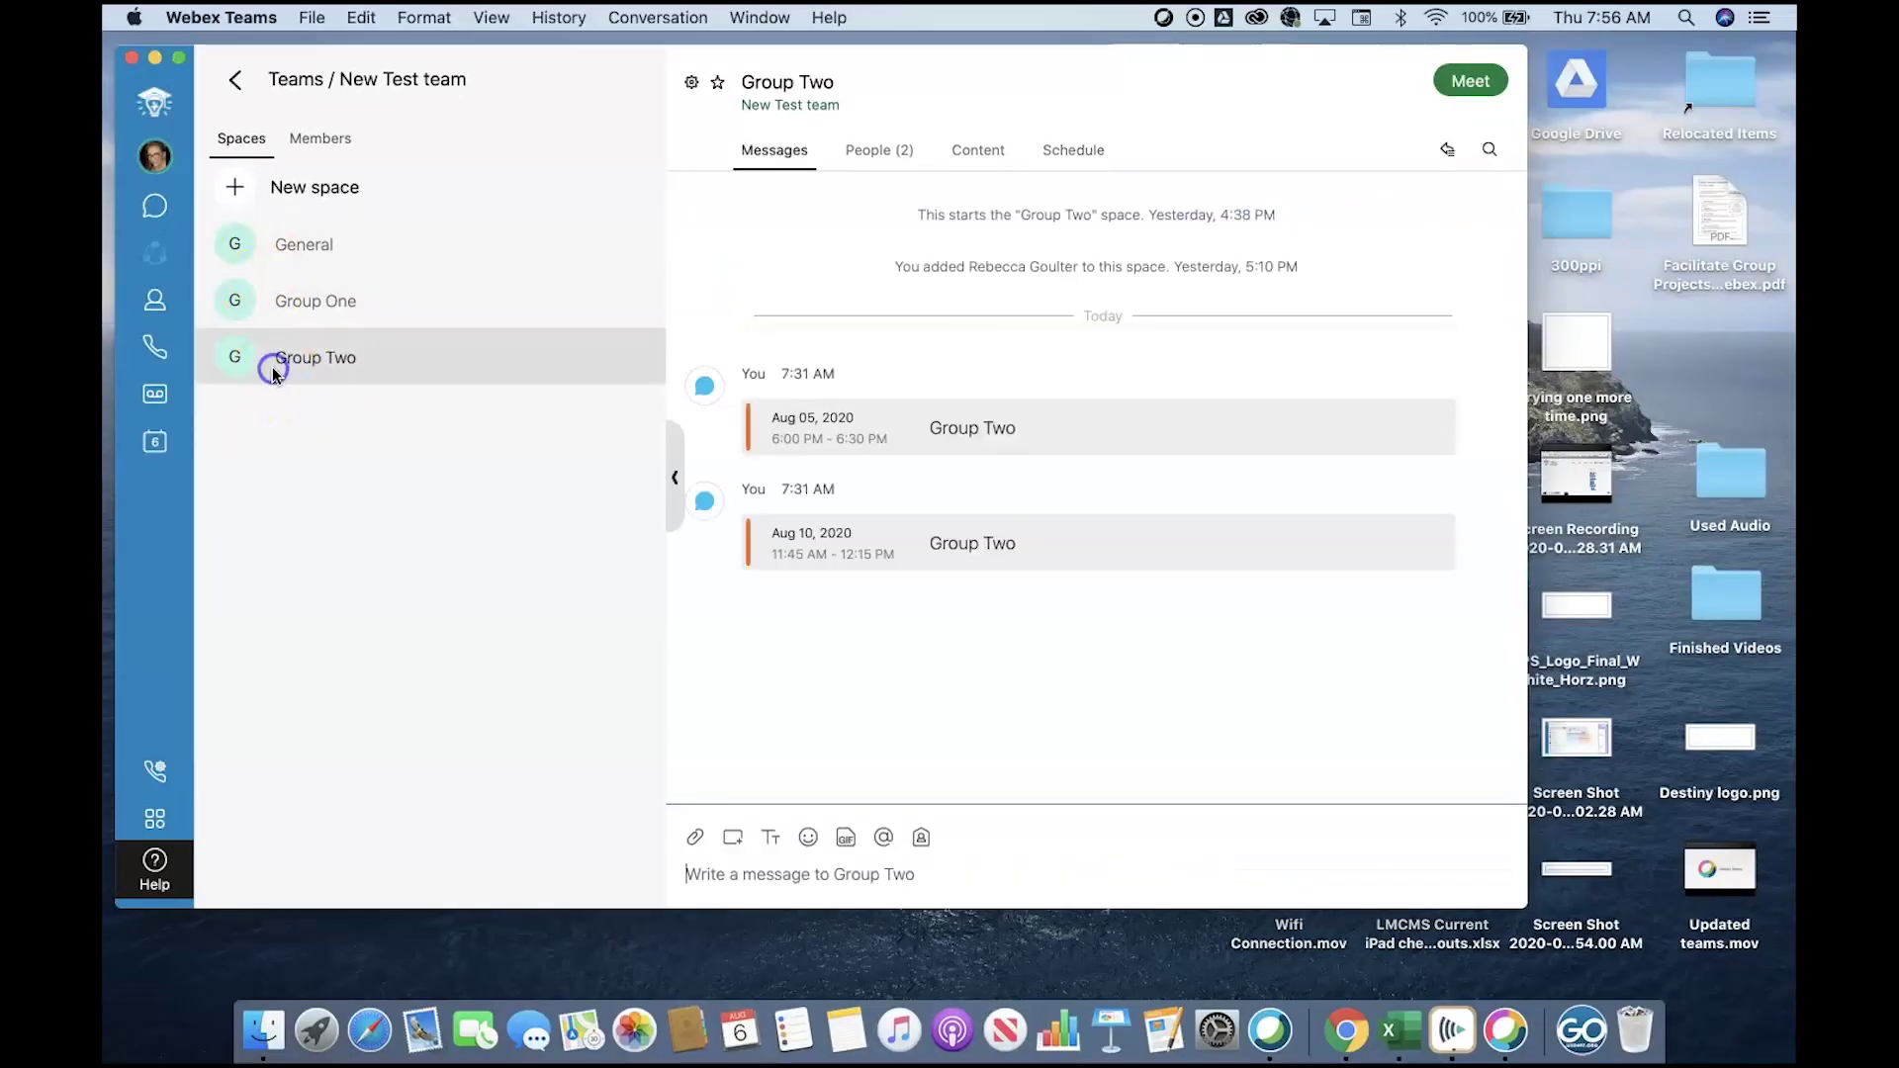
{"action": "left_click", "coordinate": [1084, 153]}
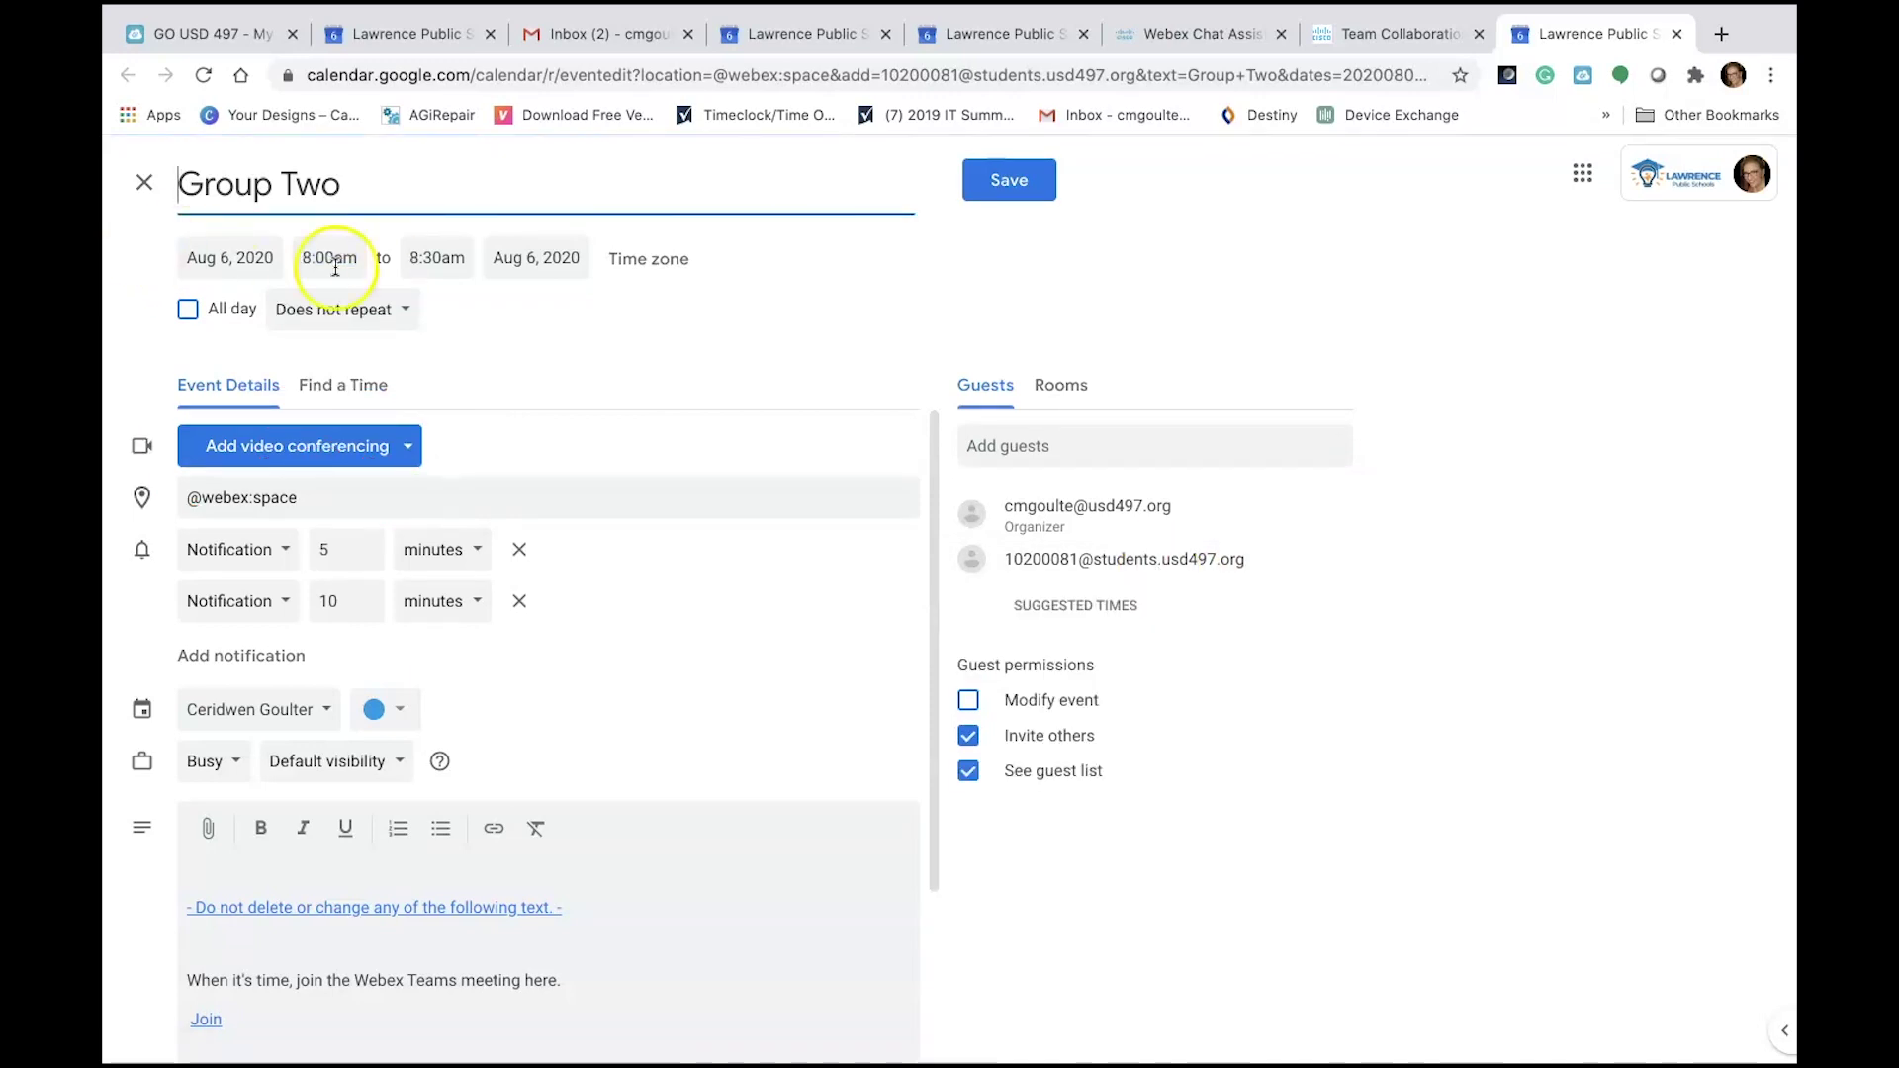
Make the Group Two meeting repeat weekly on Thursday from 9:00am, save, and send guest invitations.
{"action": "left_click", "coordinate": [339, 326]}
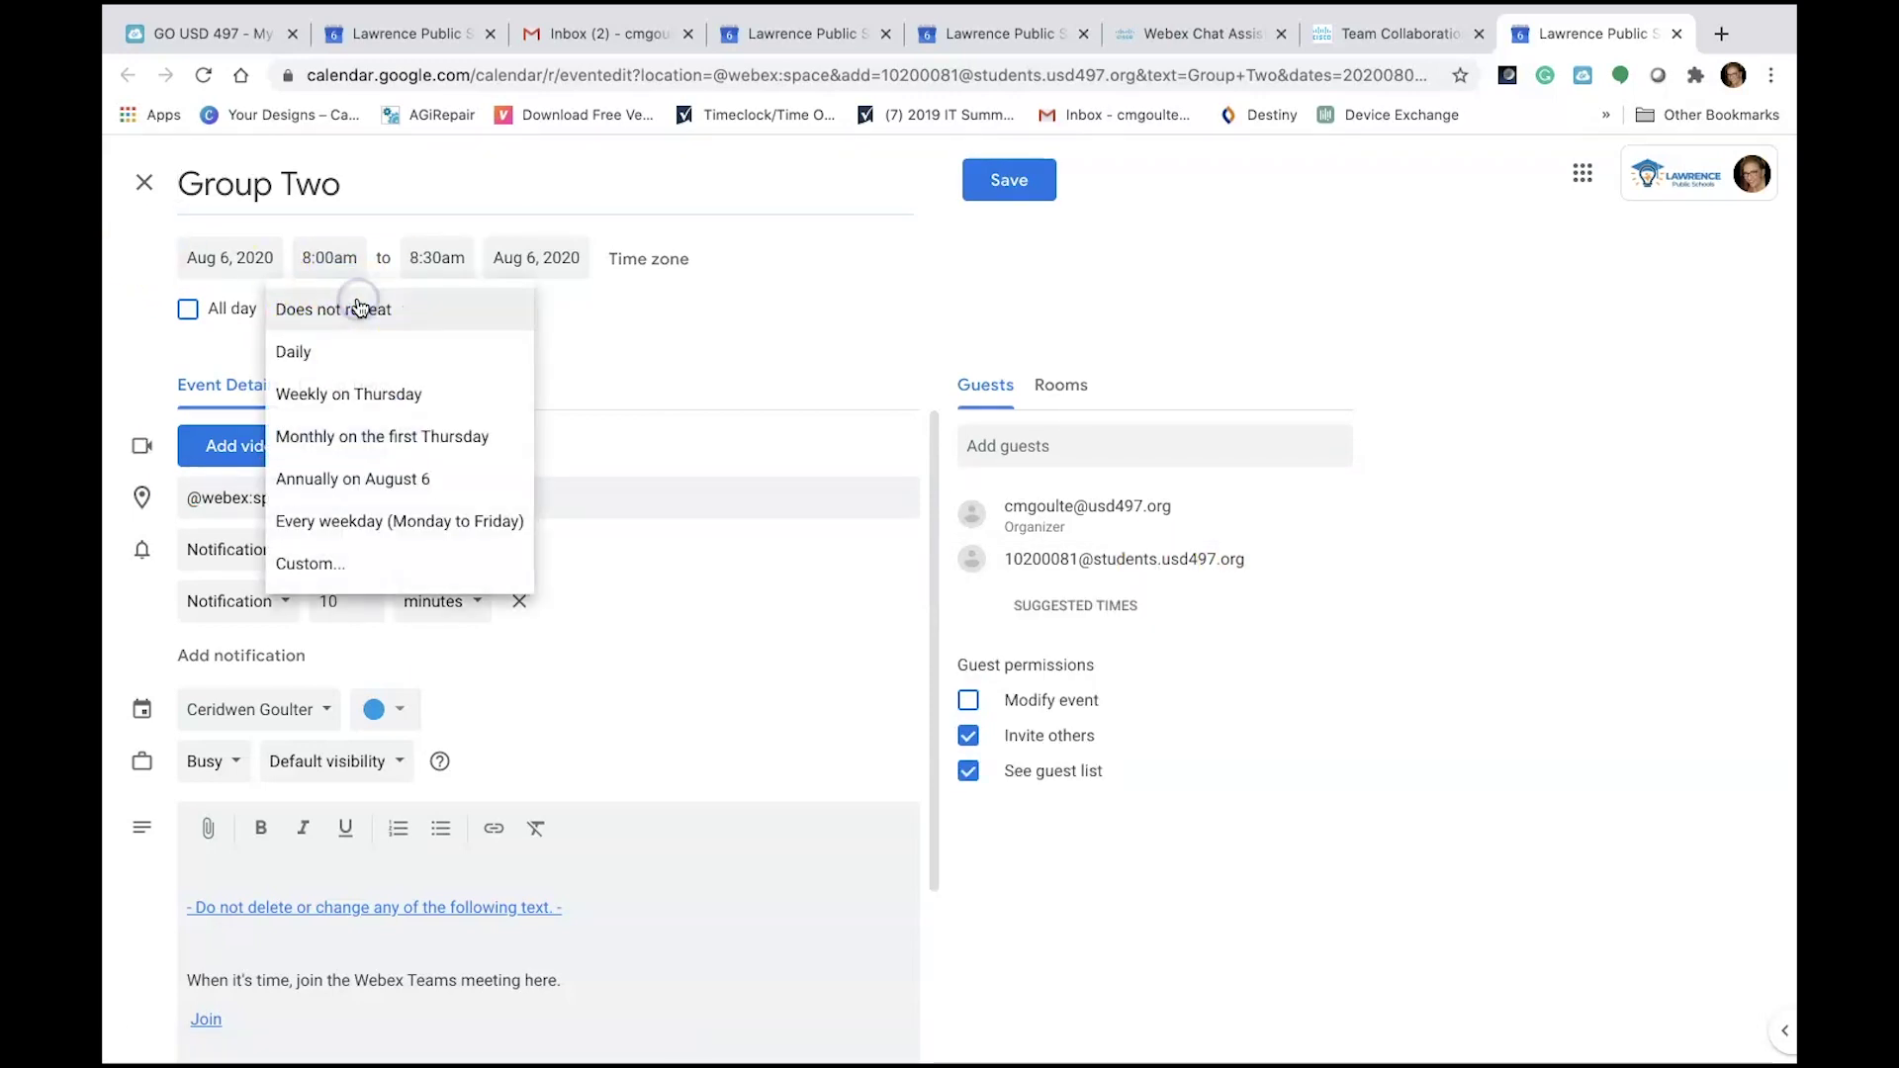
{"action": "left_click", "coordinate": [454, 396]}
{"action": "left_click", "coordinate": [330, 255]}
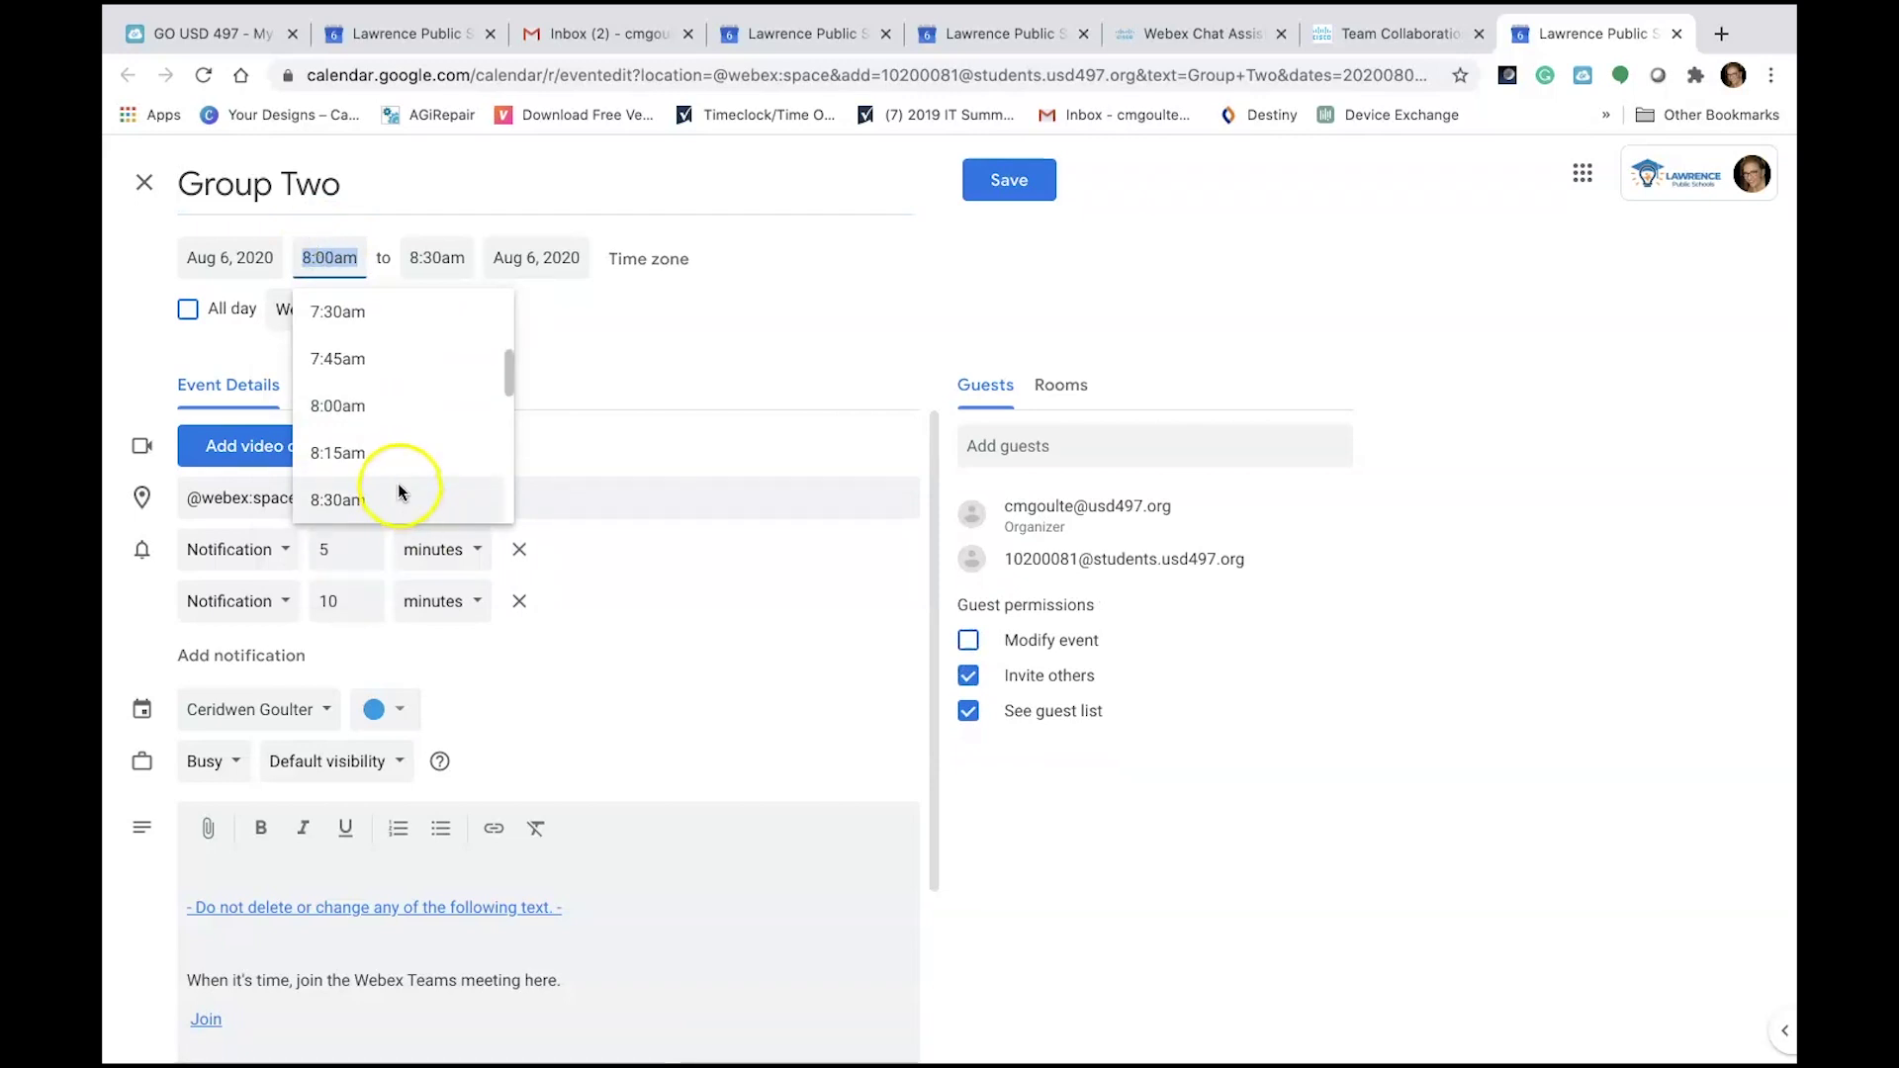
{"action": "scroll", "coordinate": [403, 487], "scroll_direction": "down", "scroll_amount": 2}
{"action": "left_click", "coordinate": [376, 436]}
{"action": "left_click", "coordinate": [1011, 179]}
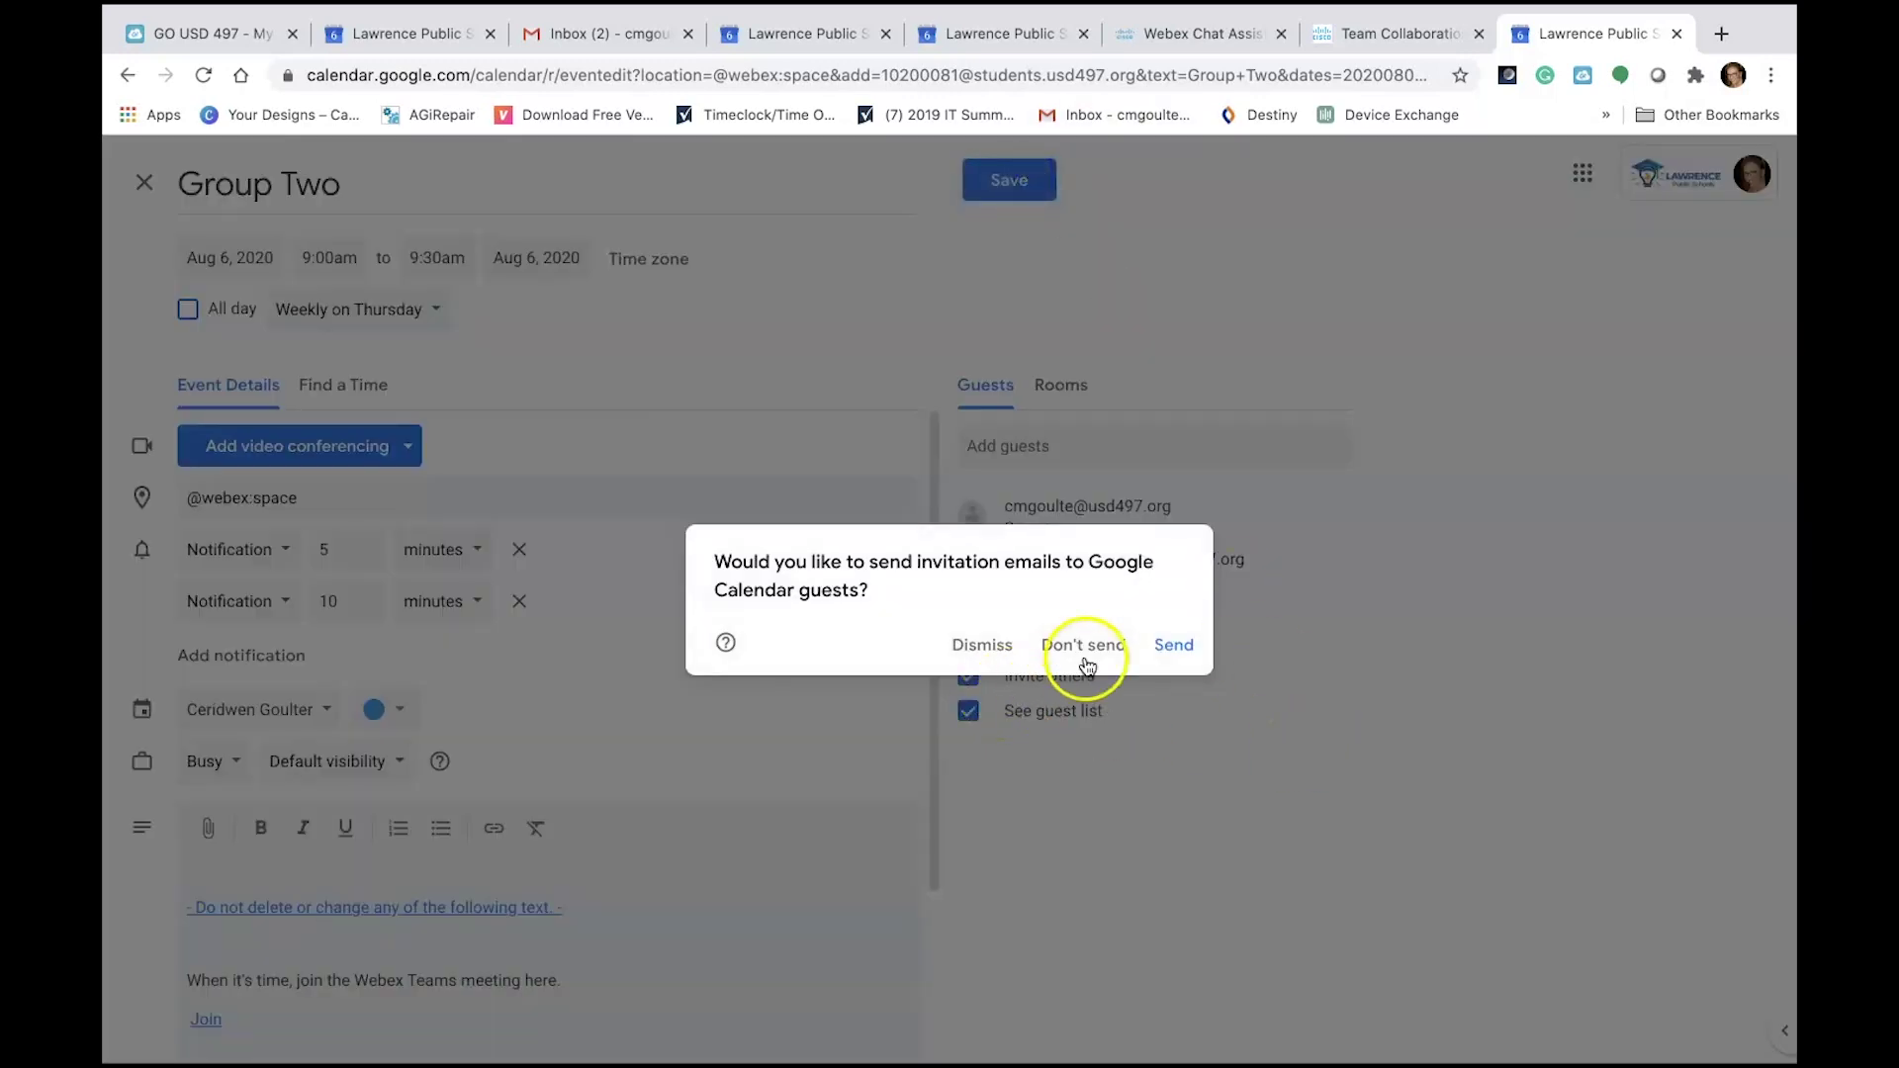
{"action": "left_click", "coordinate": [1174, 645]}
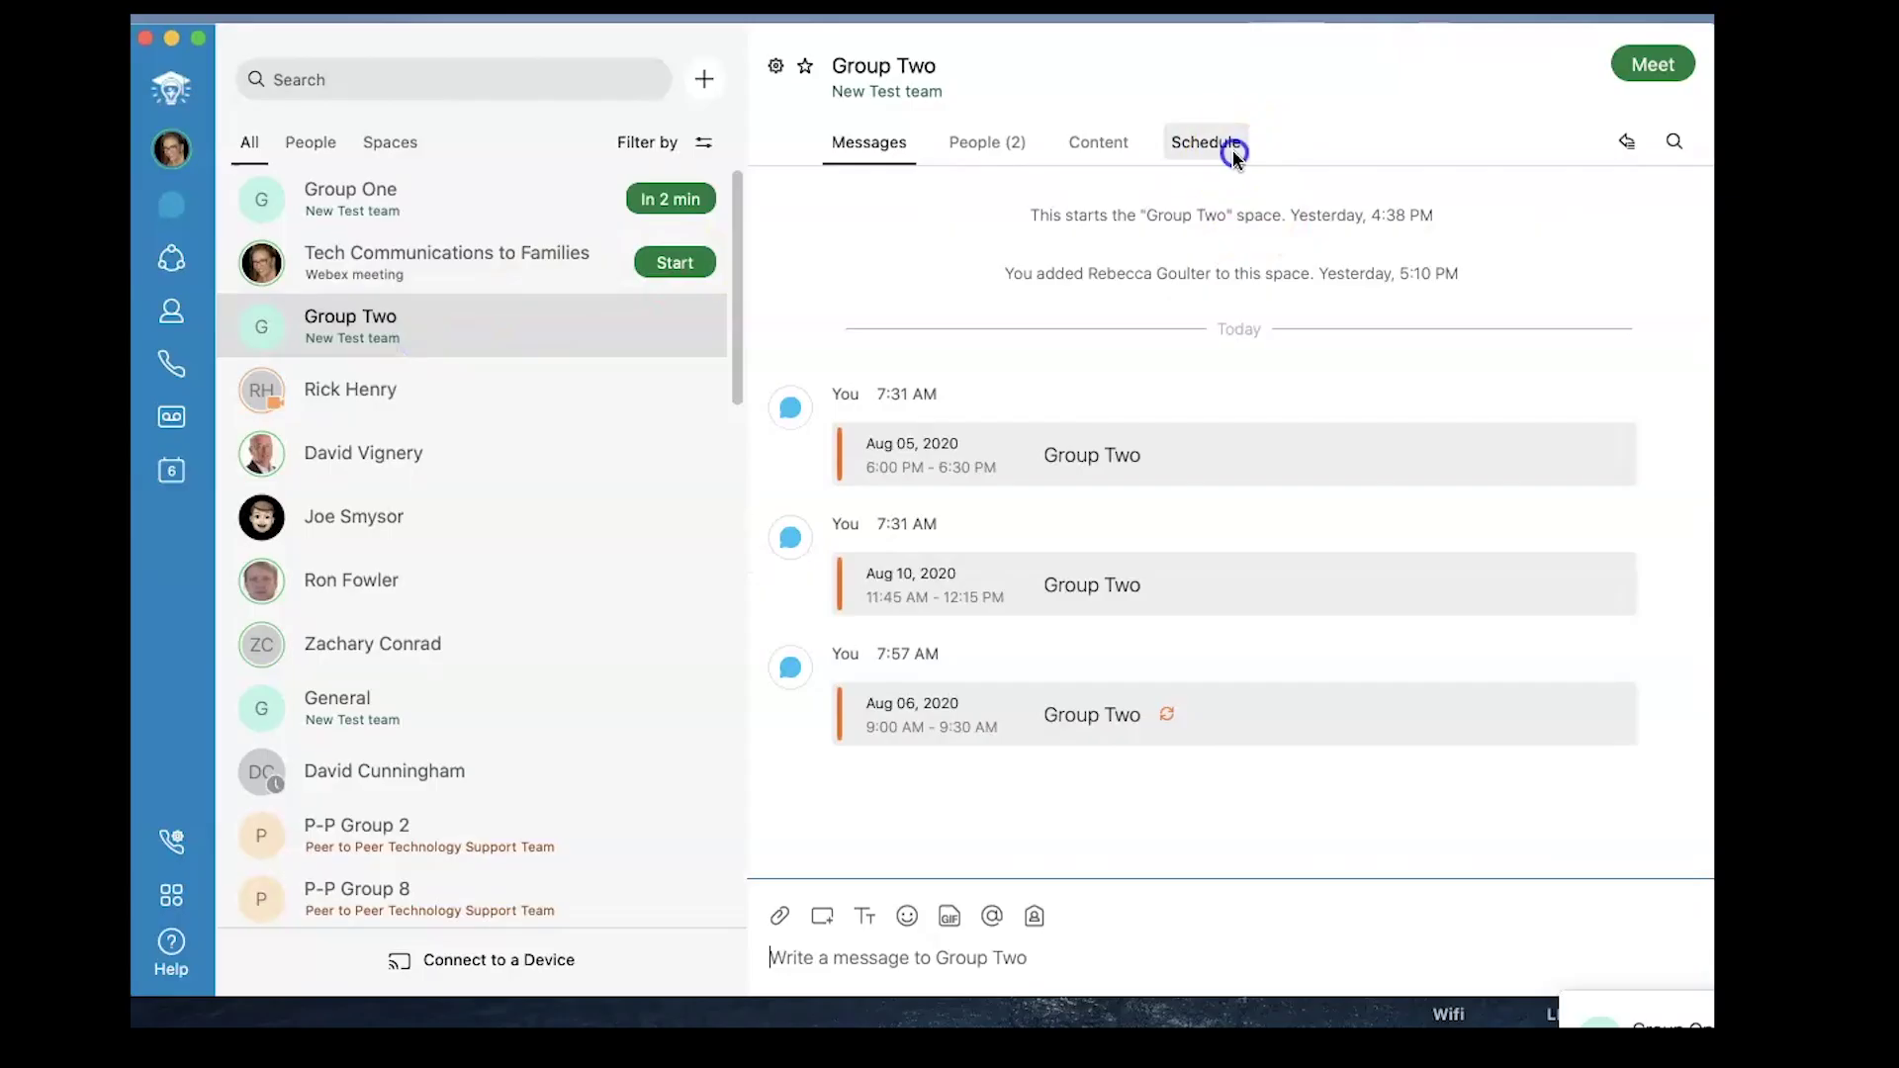
Start a Group Two meeting, post 'here!' in the chat, and start recording.
{"action": "left_click", "coordinate": [1232, 154]}
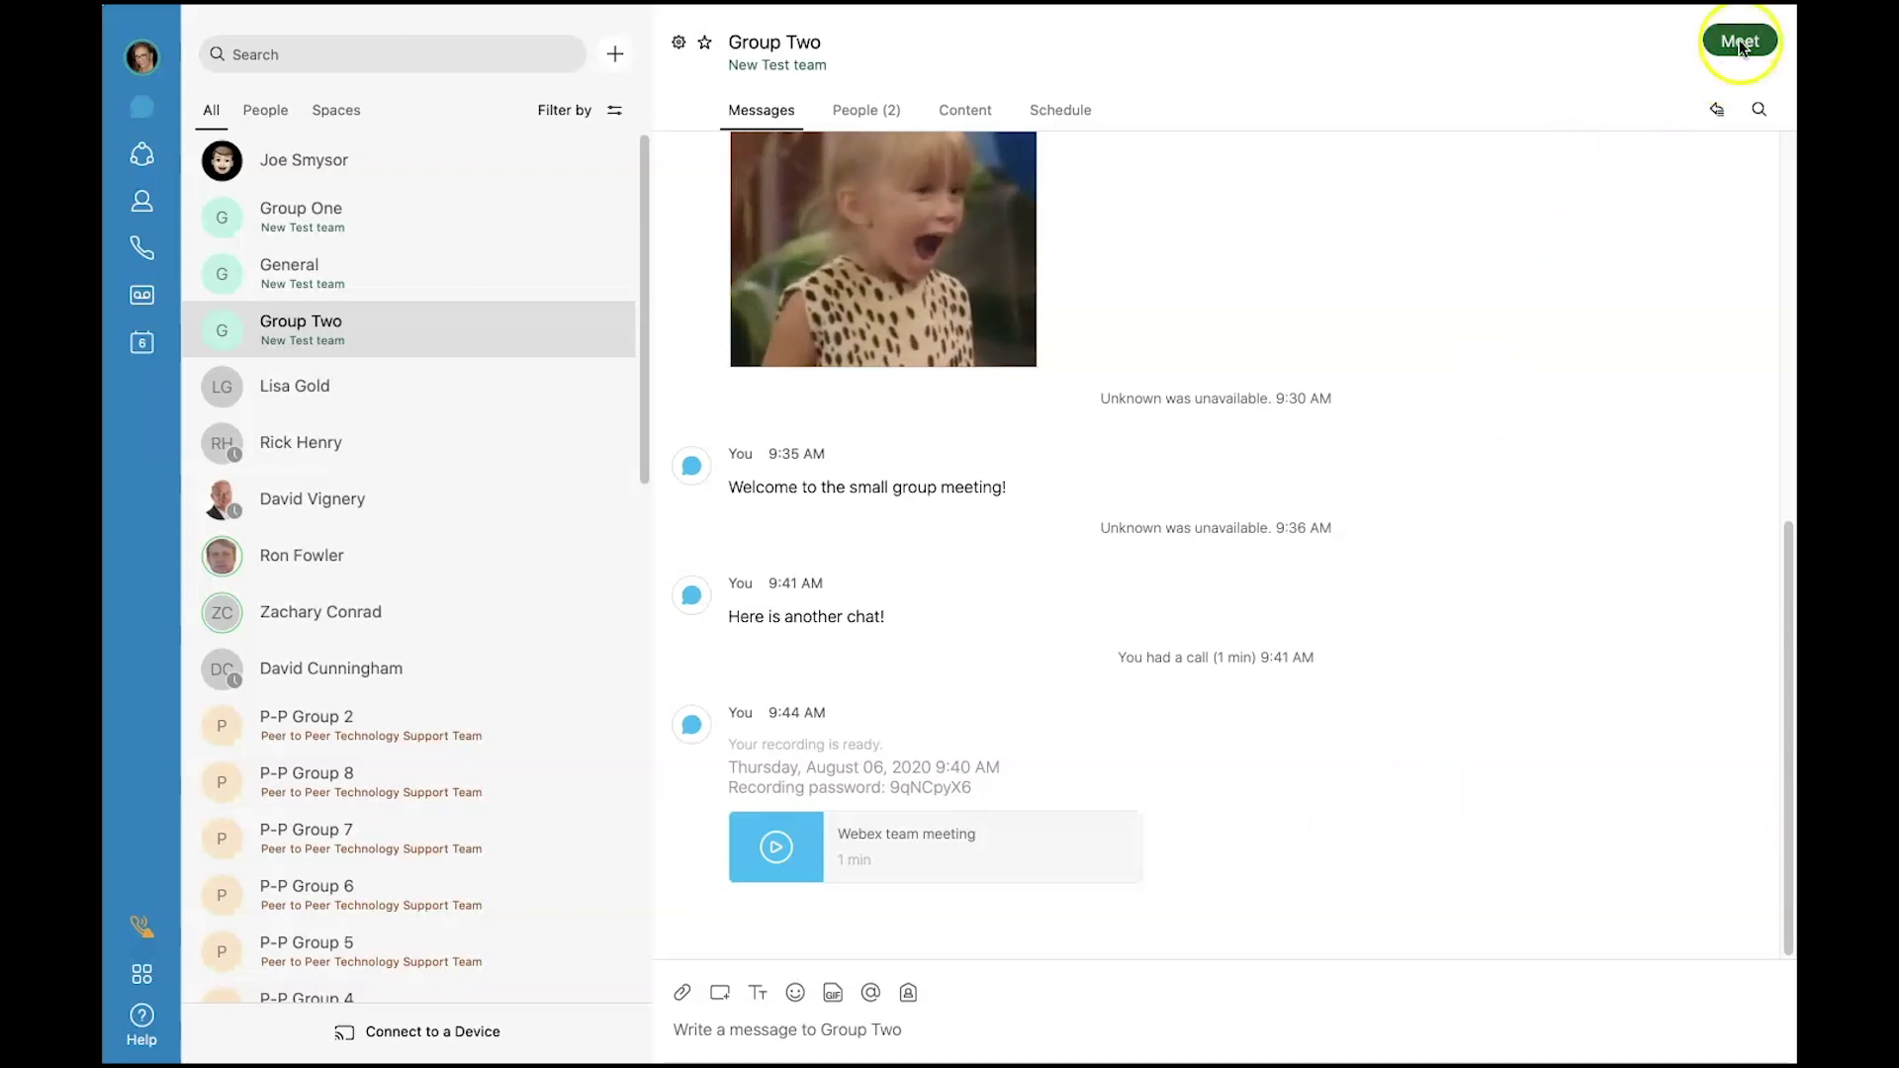
{"action": "left_click", "coordinate": [1738, 40]}
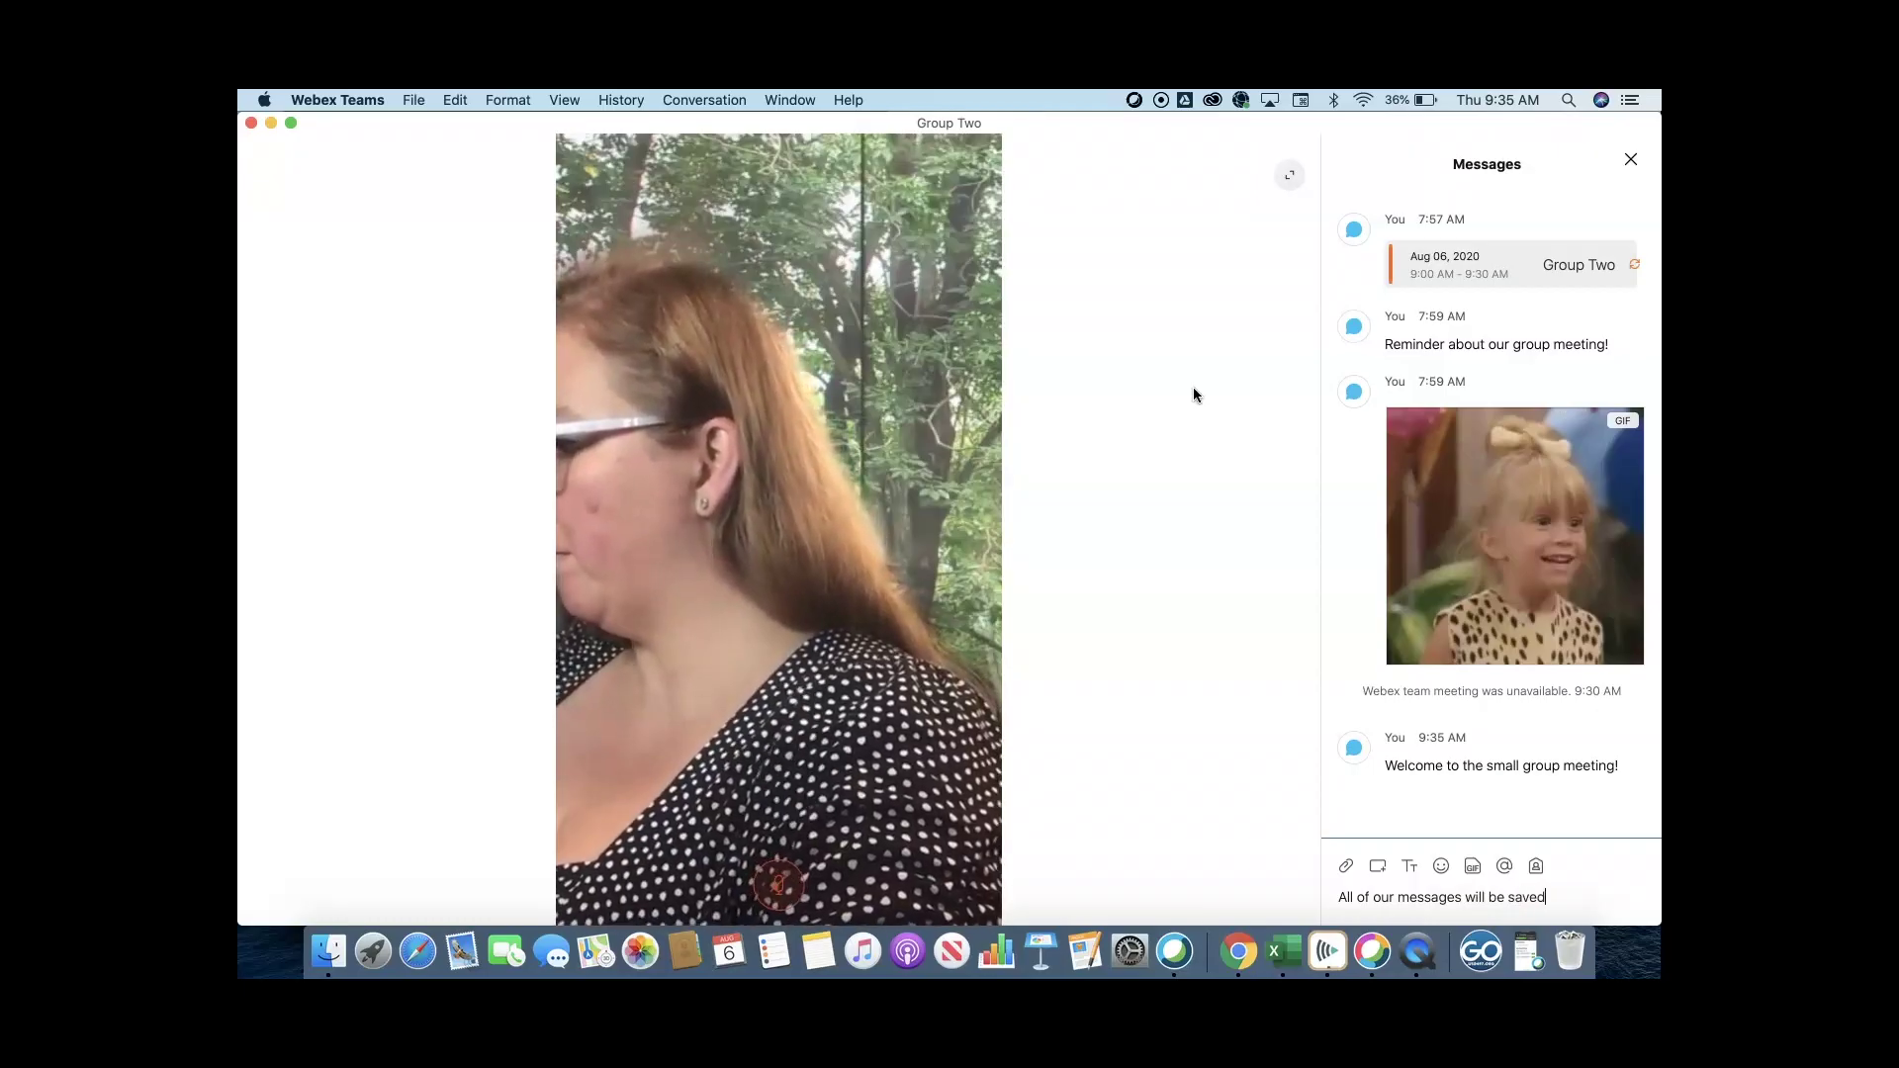
{"action": "type", "text": "here!"}
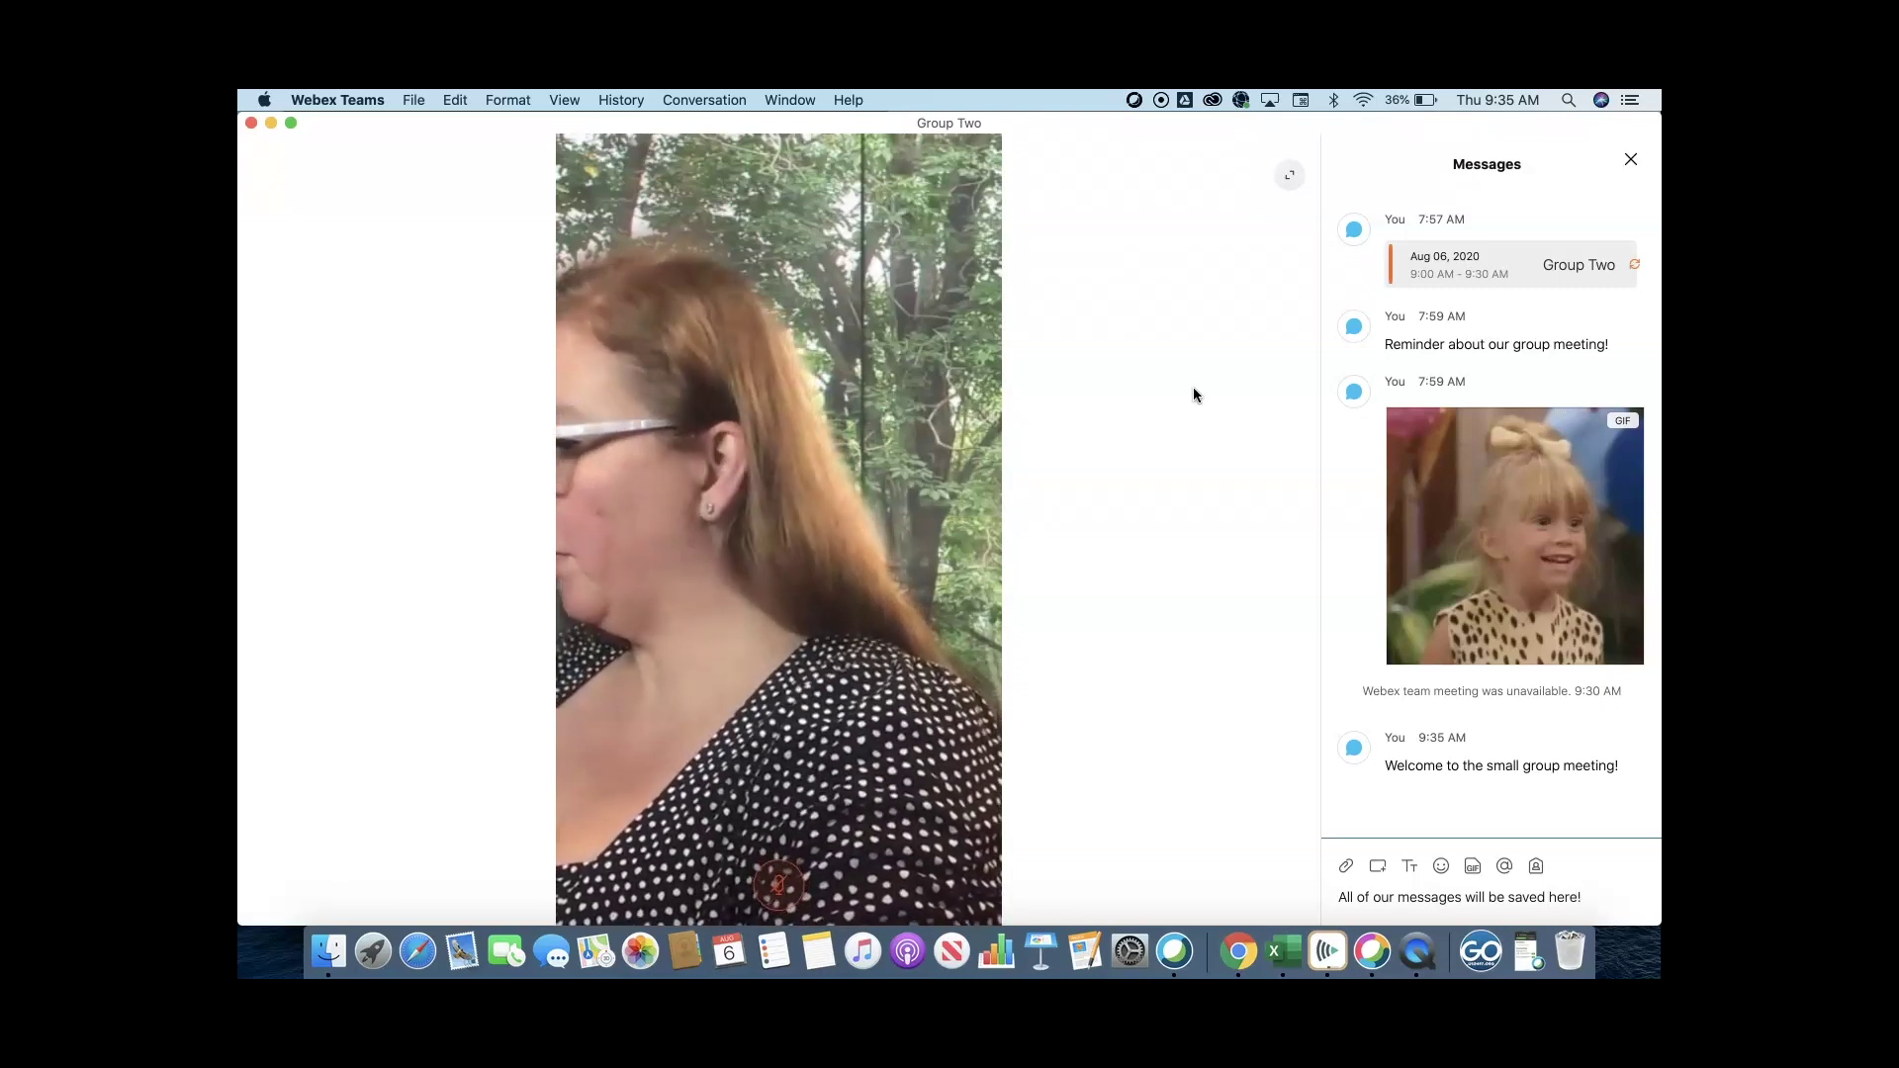
{"action": "mouse_move", "coordinate": [1085, 499]}
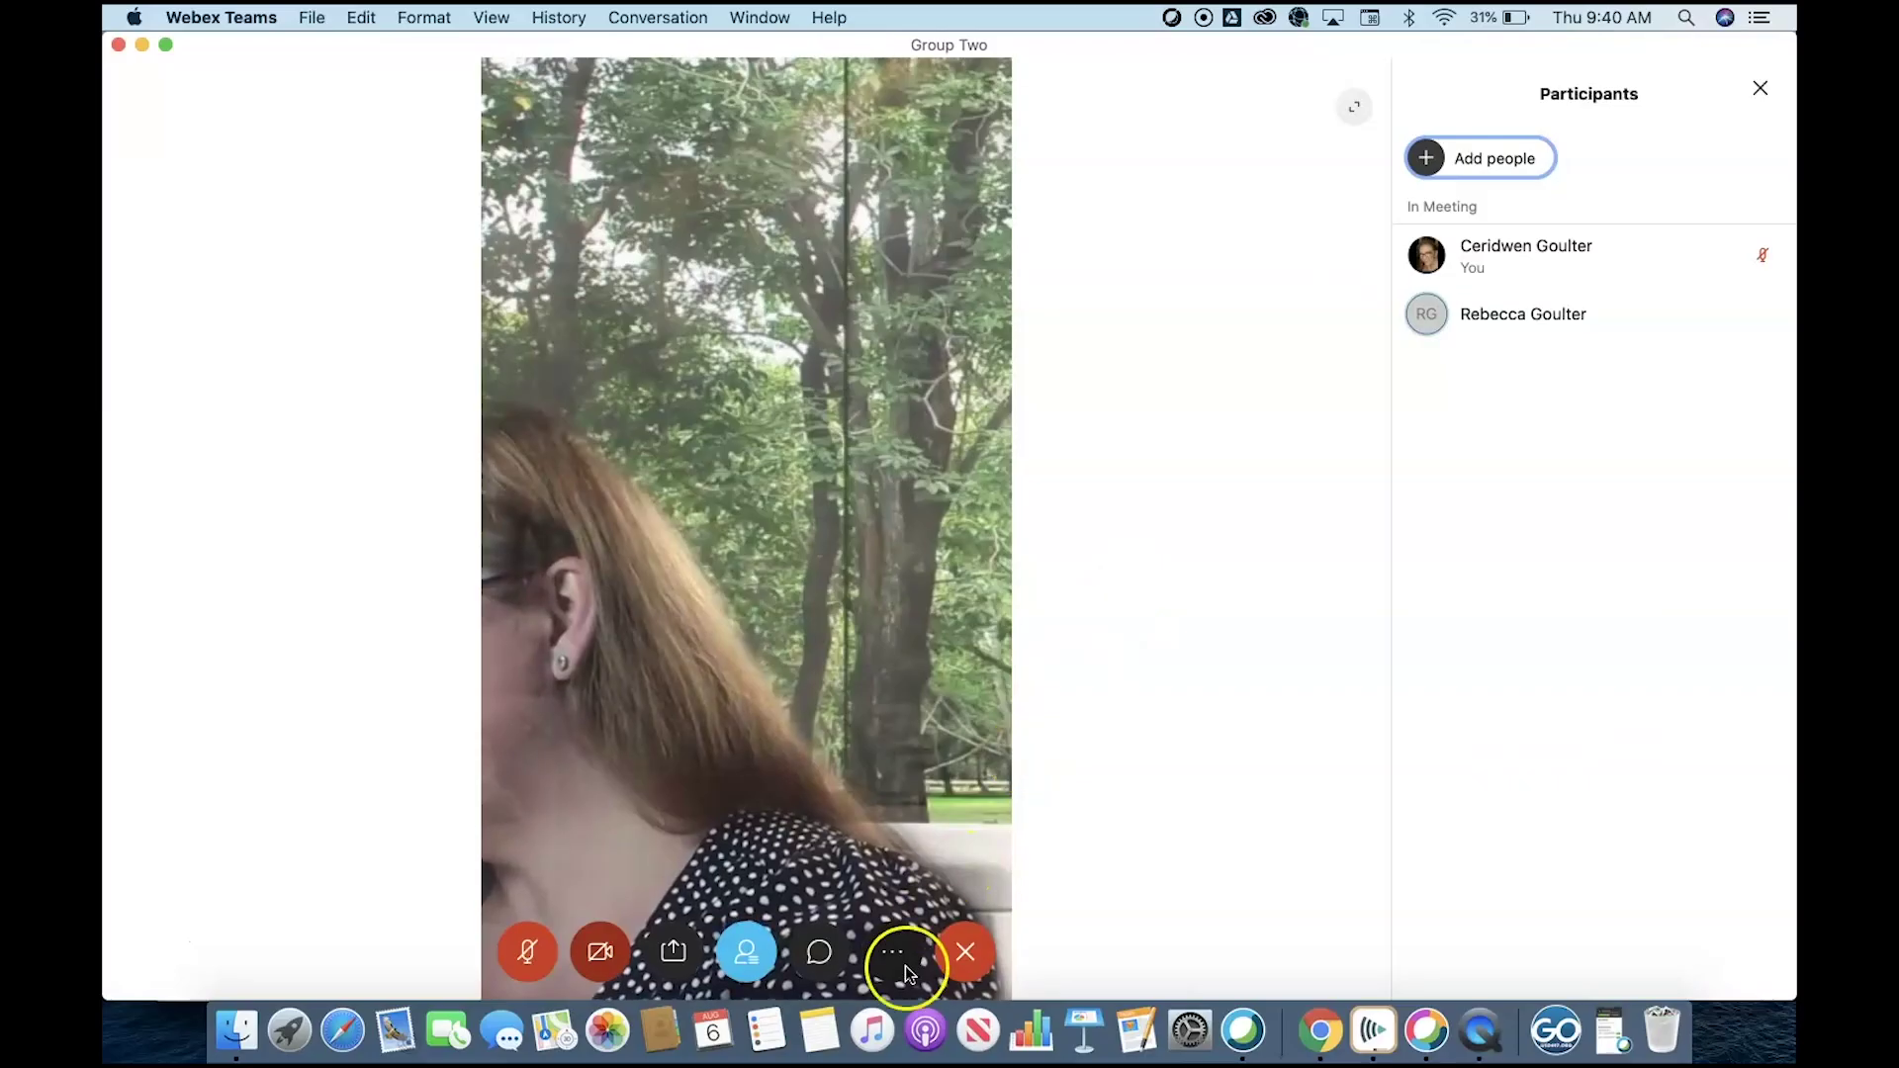
{"action": "left_click", "coordinate": [901, 885]}
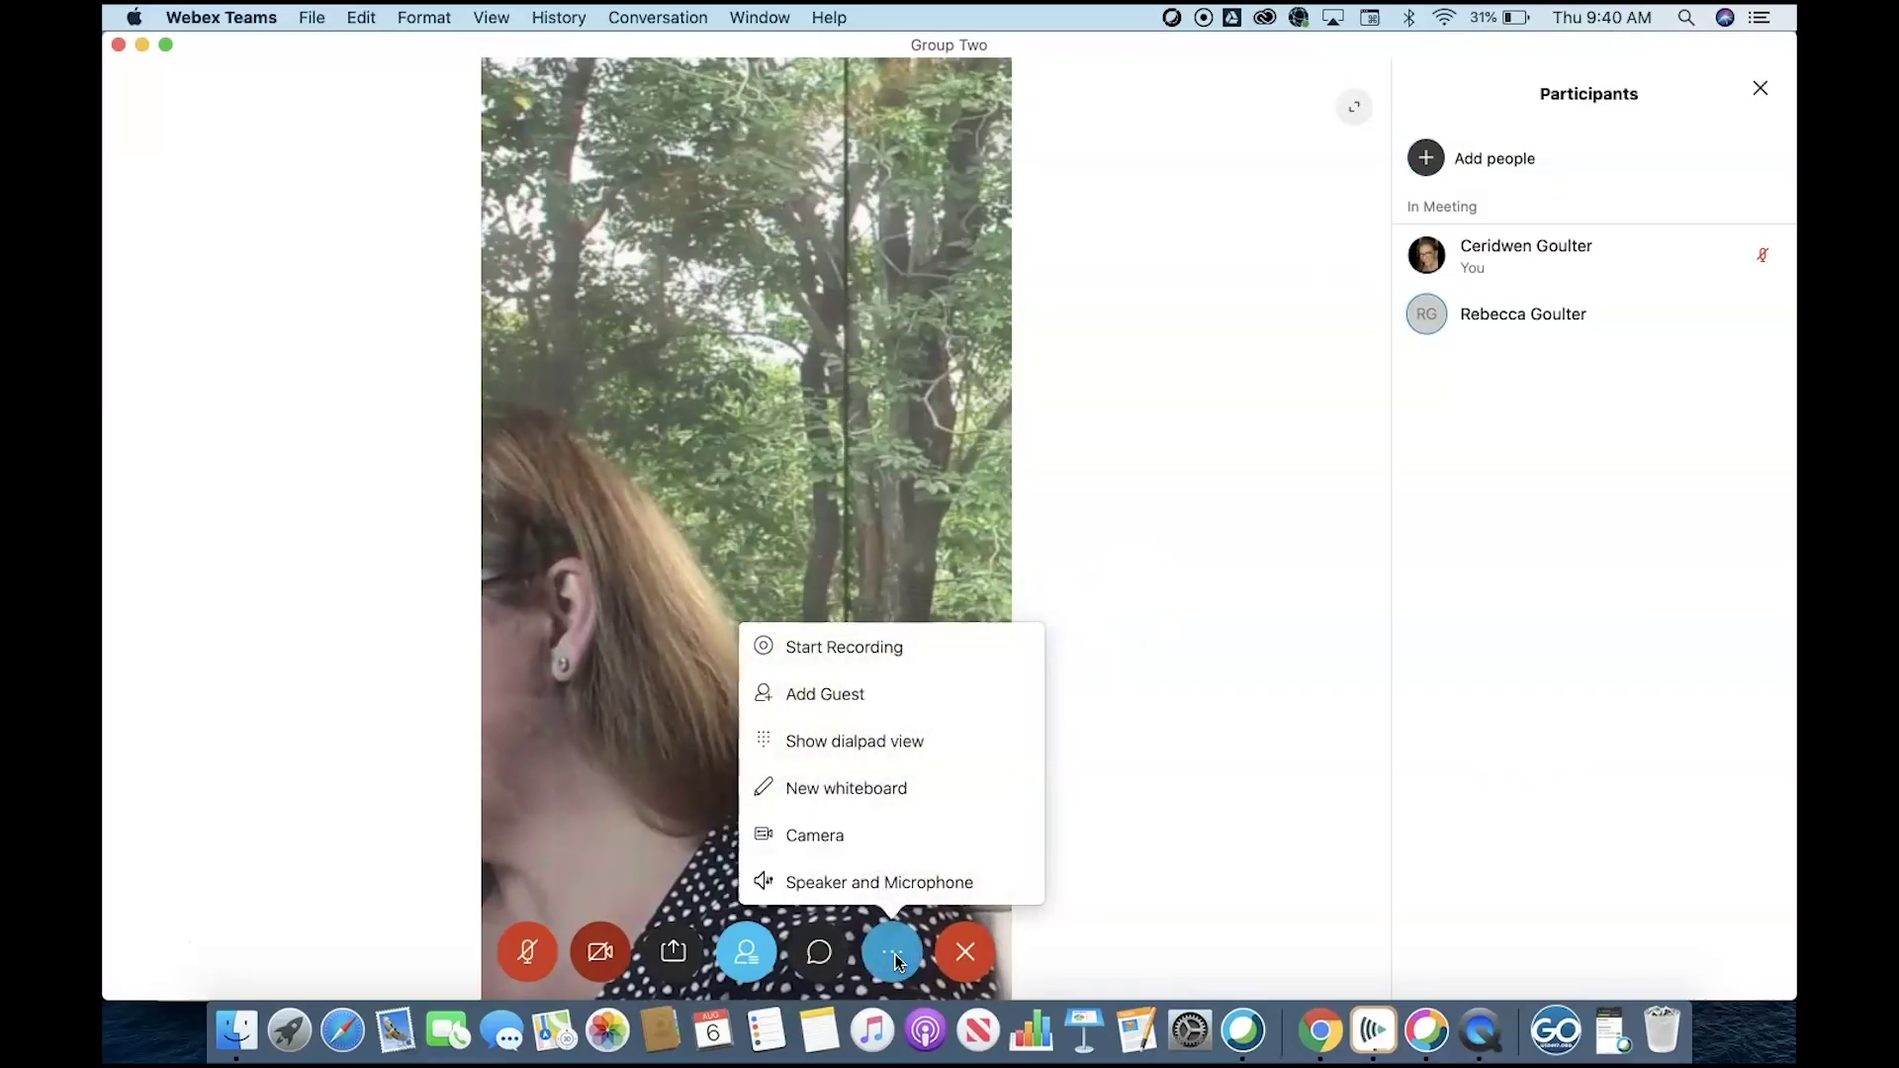
{"action": "left_click", "coordinate": [877, 646]}
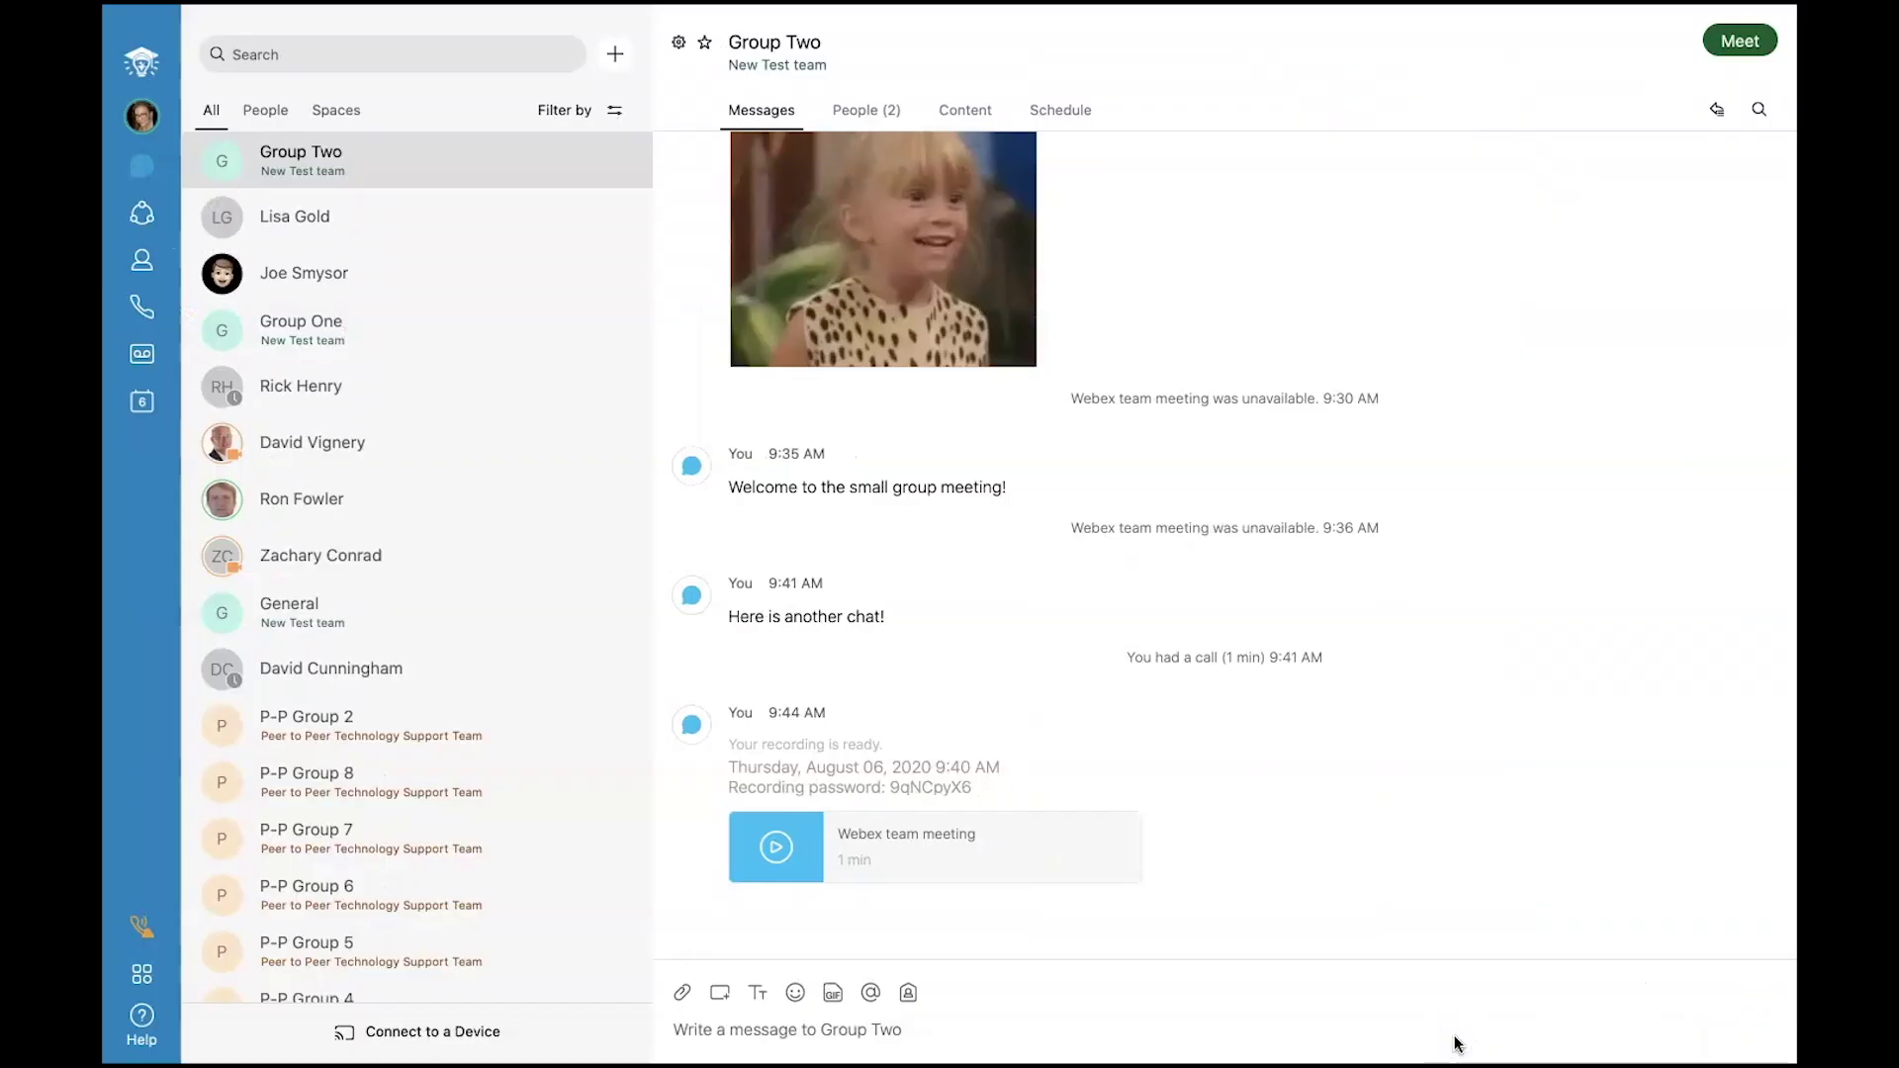
Play back the meeting recording from the email and open its meeting content page.
{"action": "left_click", "coordinate": [772, 851]}
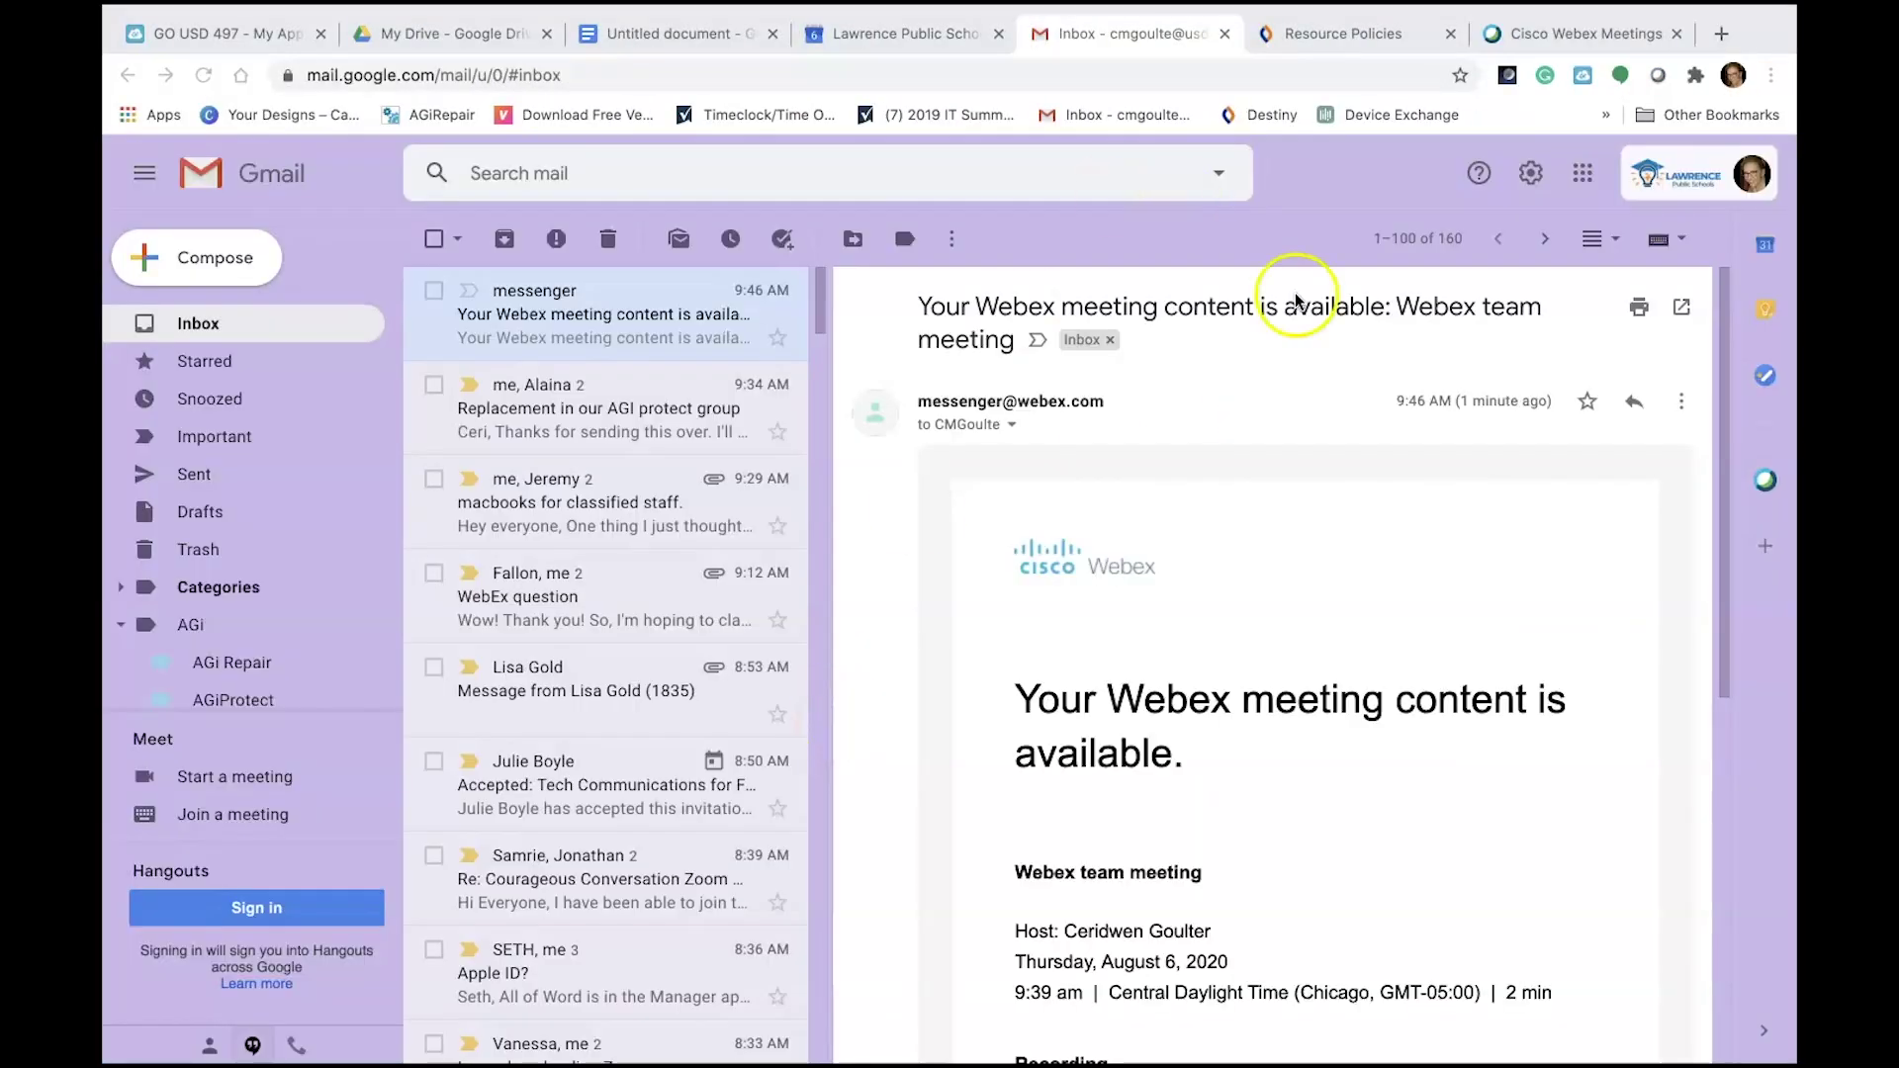
{"action": "scroll", "coordinate": [1330, 732], "scroll_direction": "down", "scroll_amount": 5}
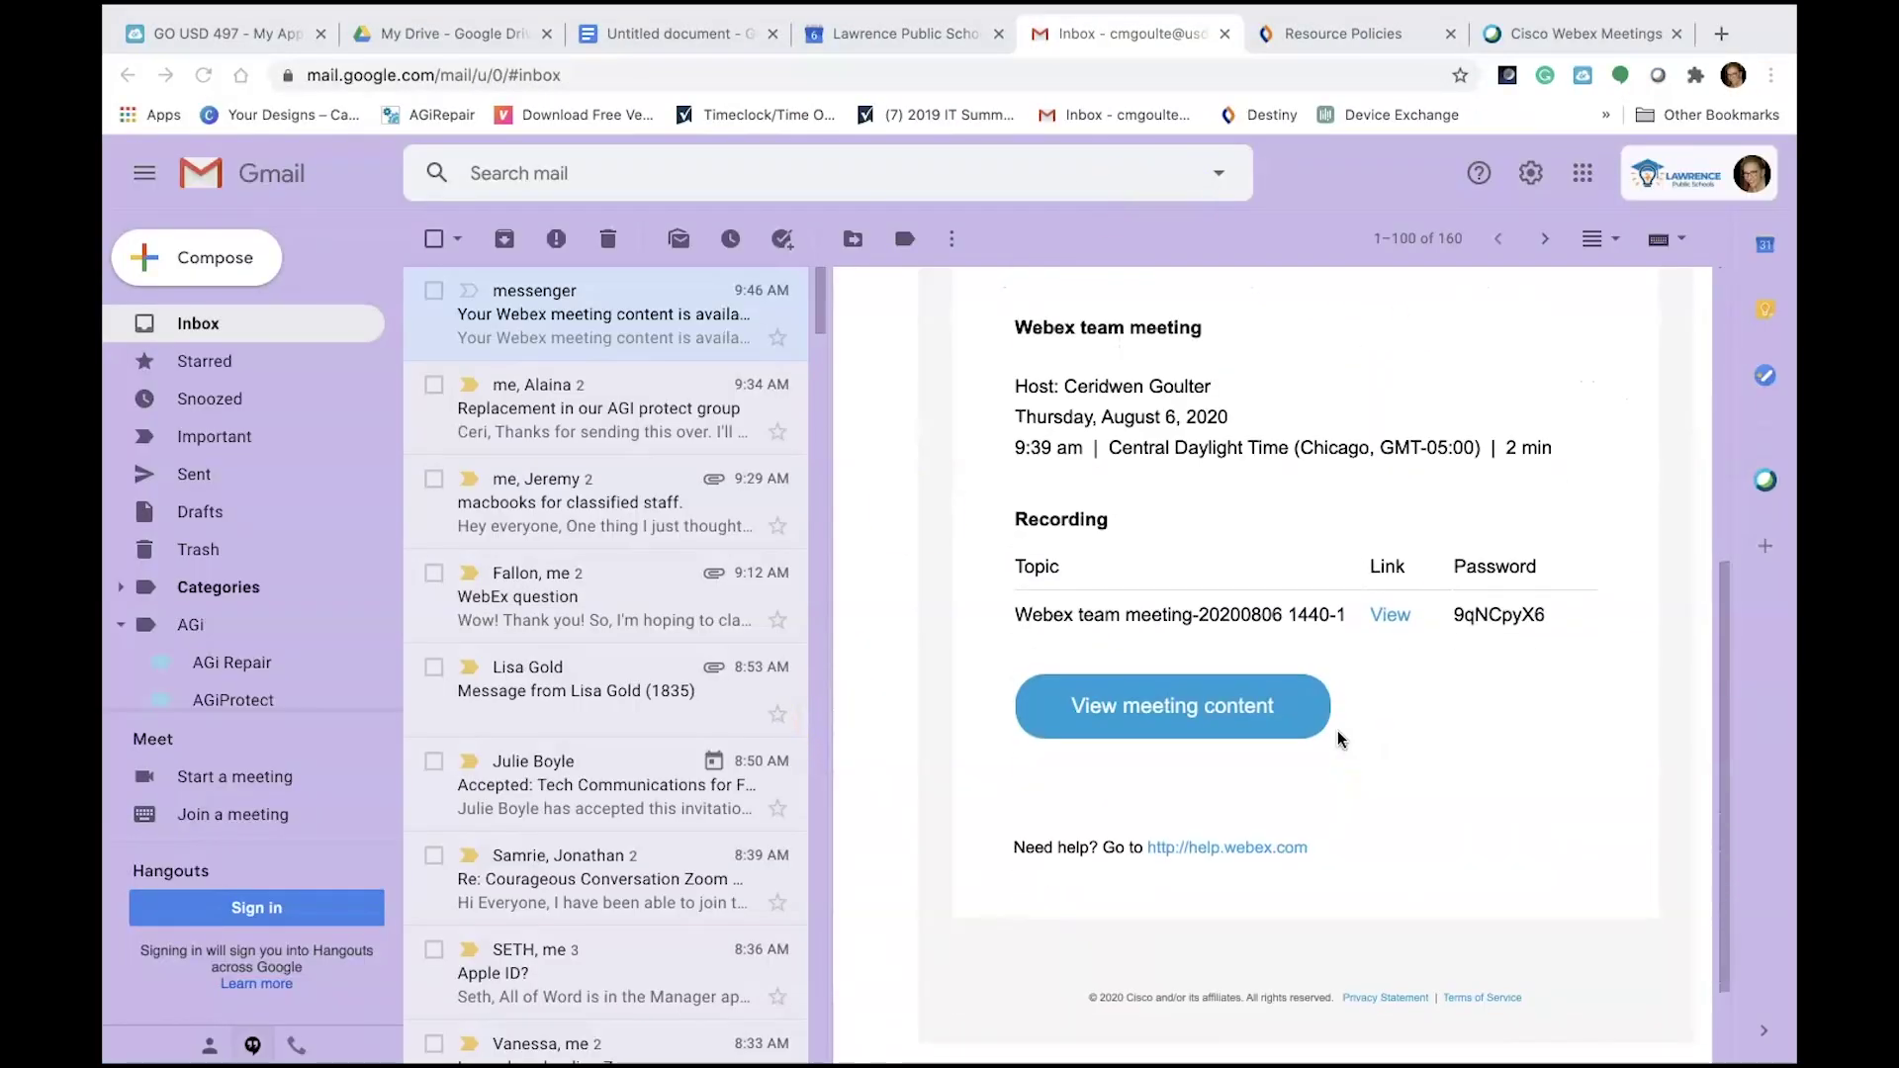
{"action": "left_click", "coordinate": [1167, 712]}
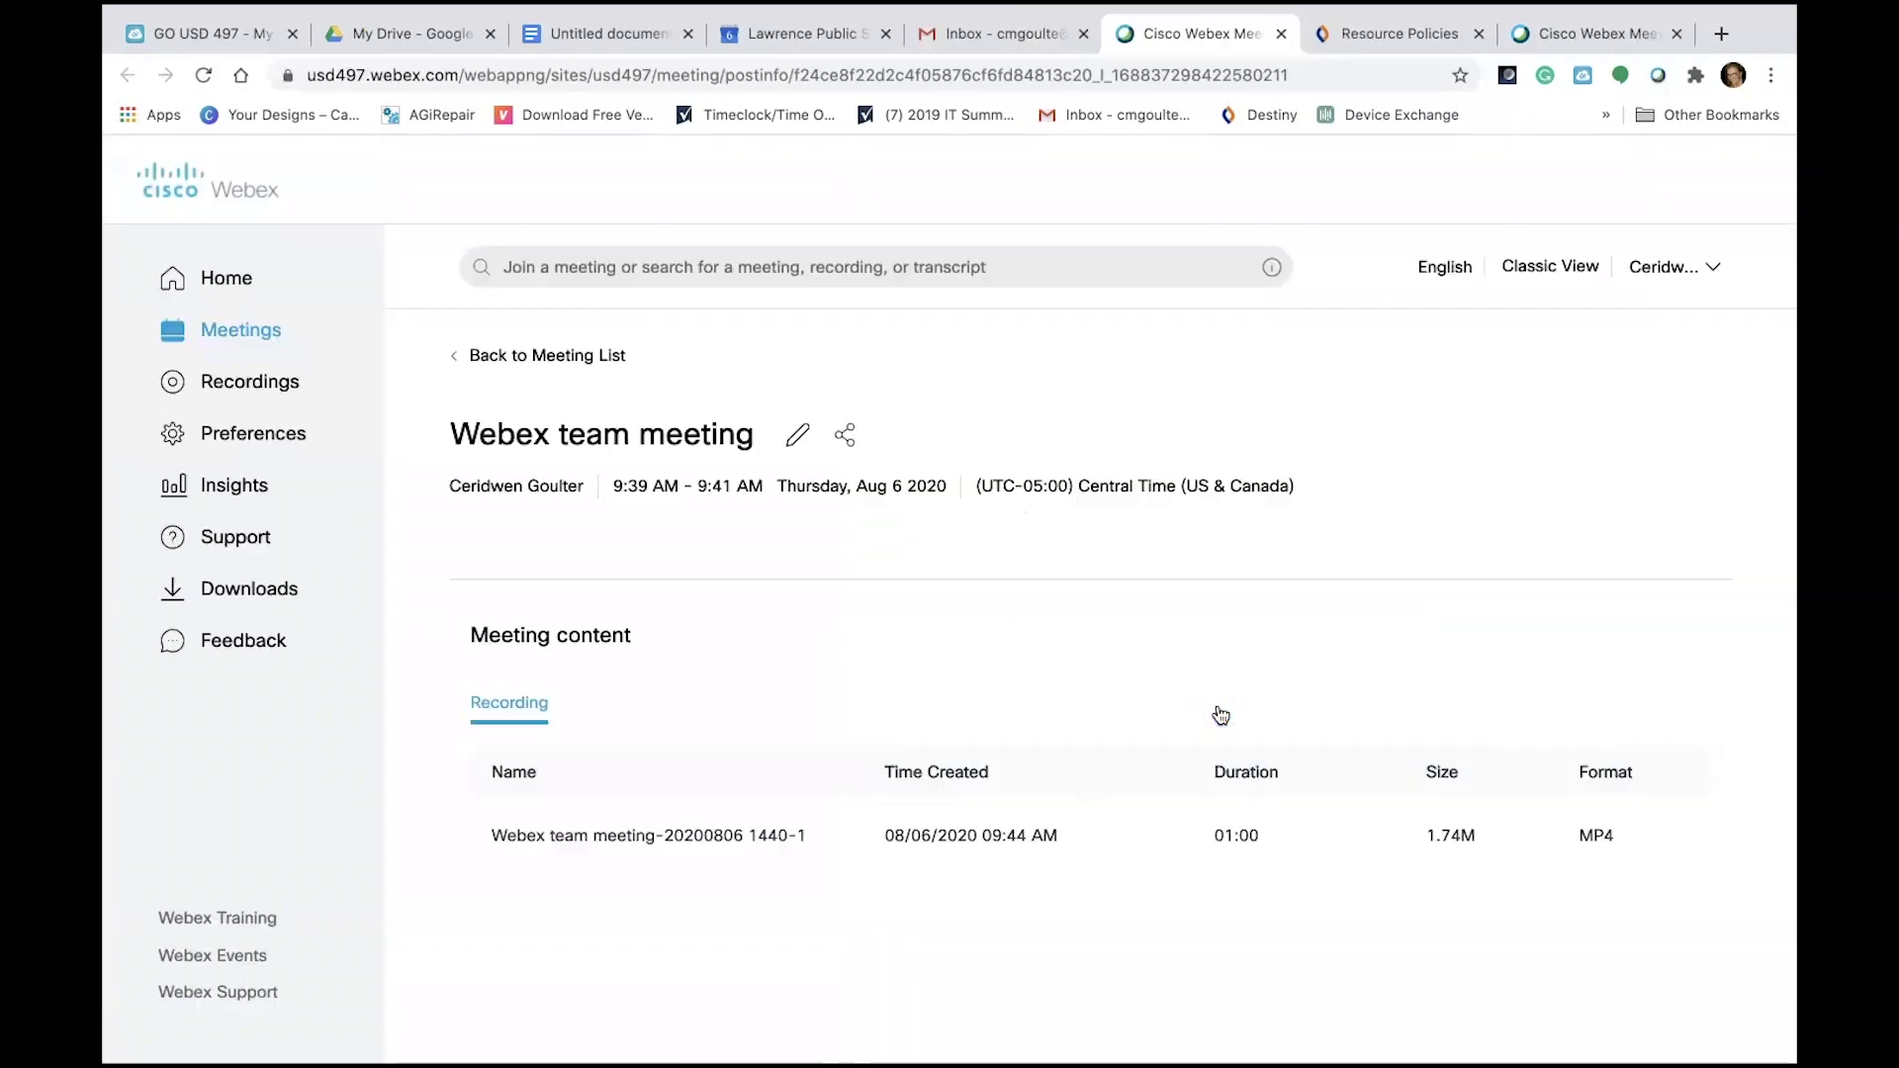
Scroll the Webex meeting page down to the Recording list with the 1.74M MP4.
{"action": "scroll", "coordinate": [1221, 715], "scroll_direction": "down", "scroll_amount": 3}
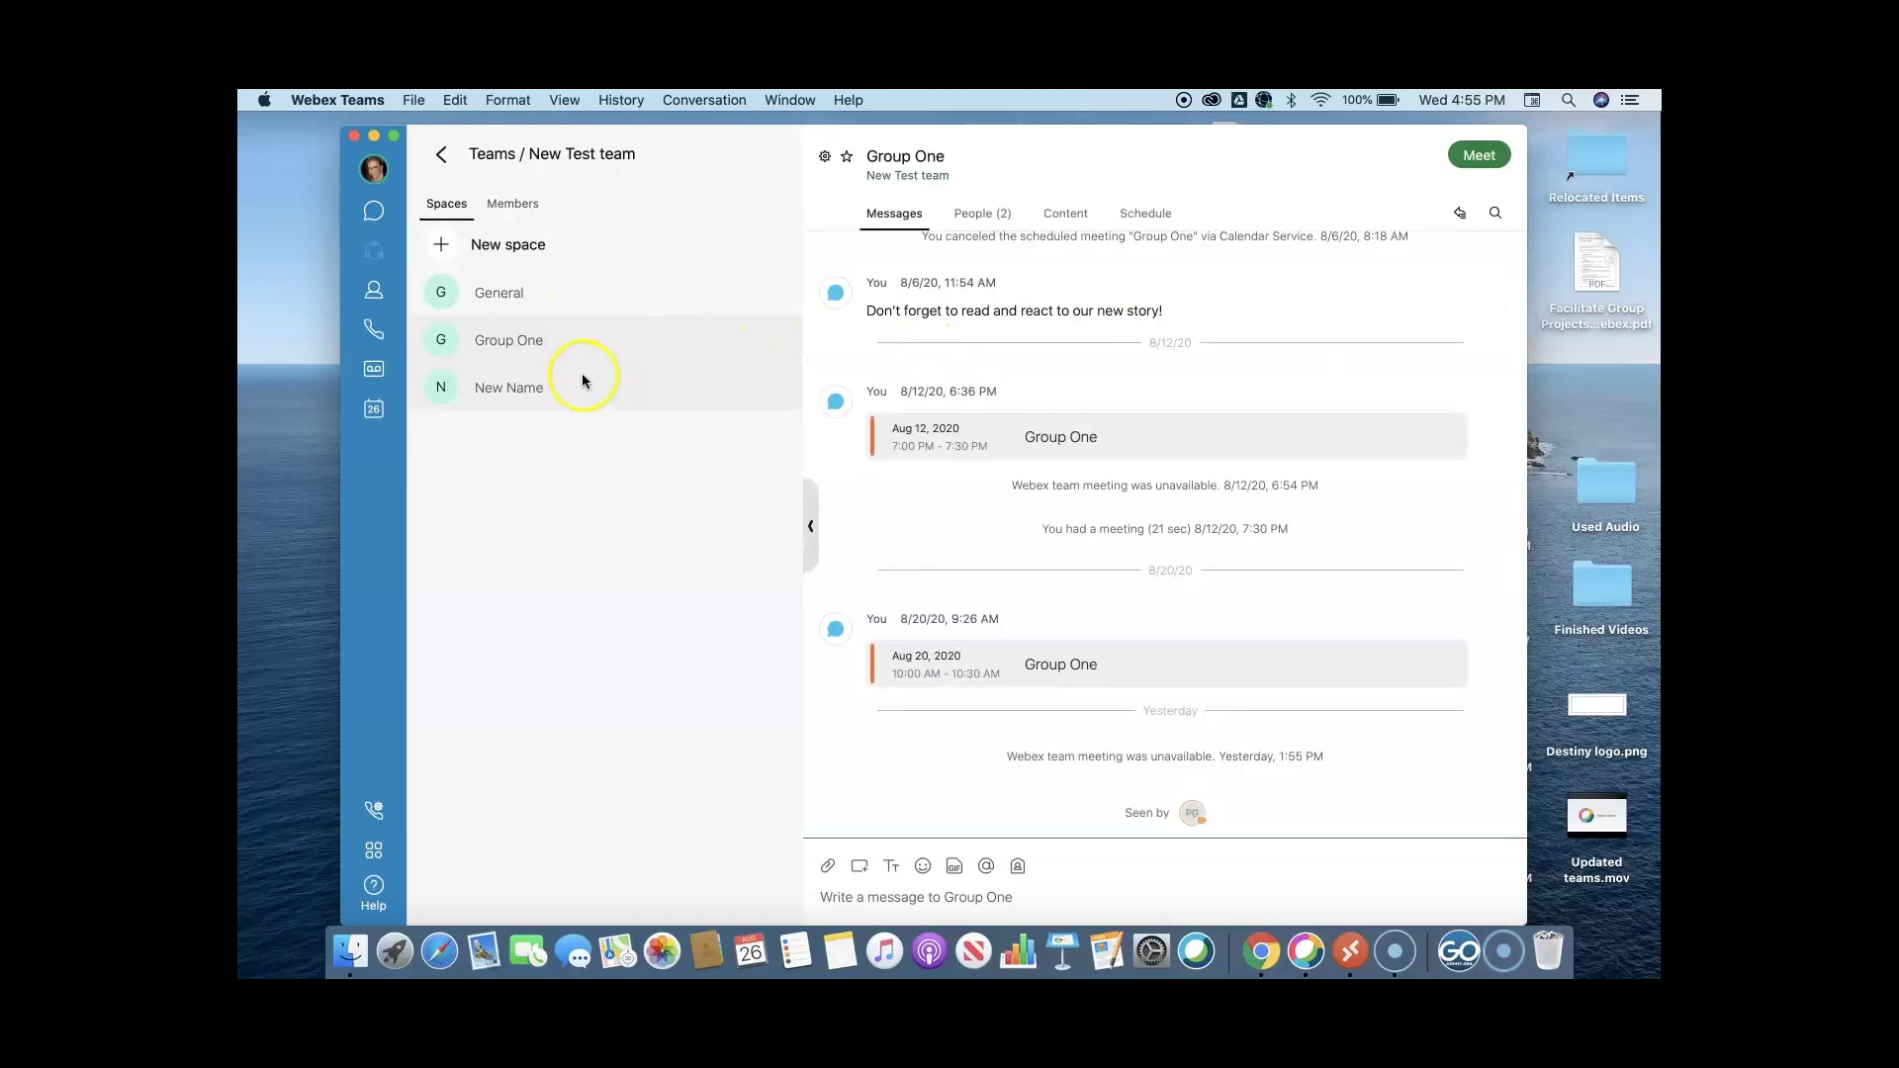
Join the meeting in the New Name space.
{"action": "left_click", "coordinate": [586, 395]}
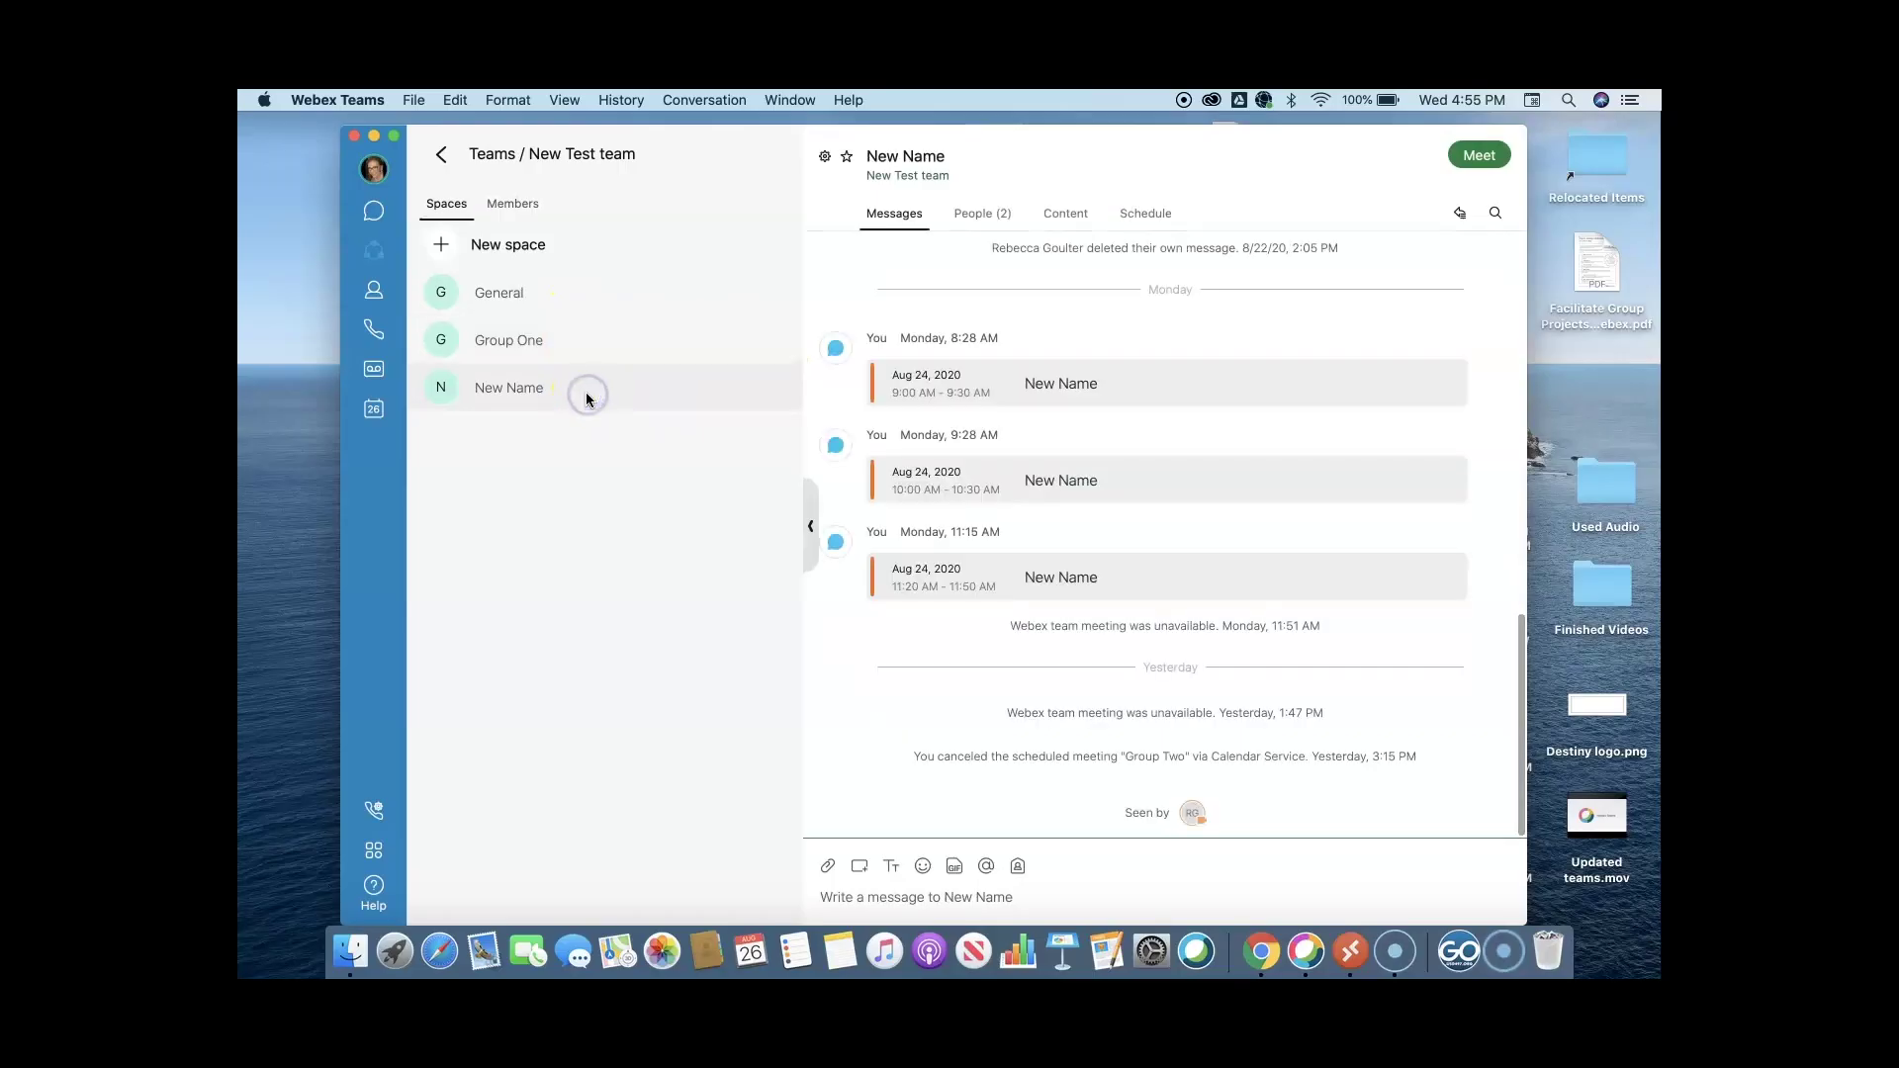
{"action": "left_click", "coordinate": [376, 211]}
{"action": "left_click", "coordinate": [781, 259]}
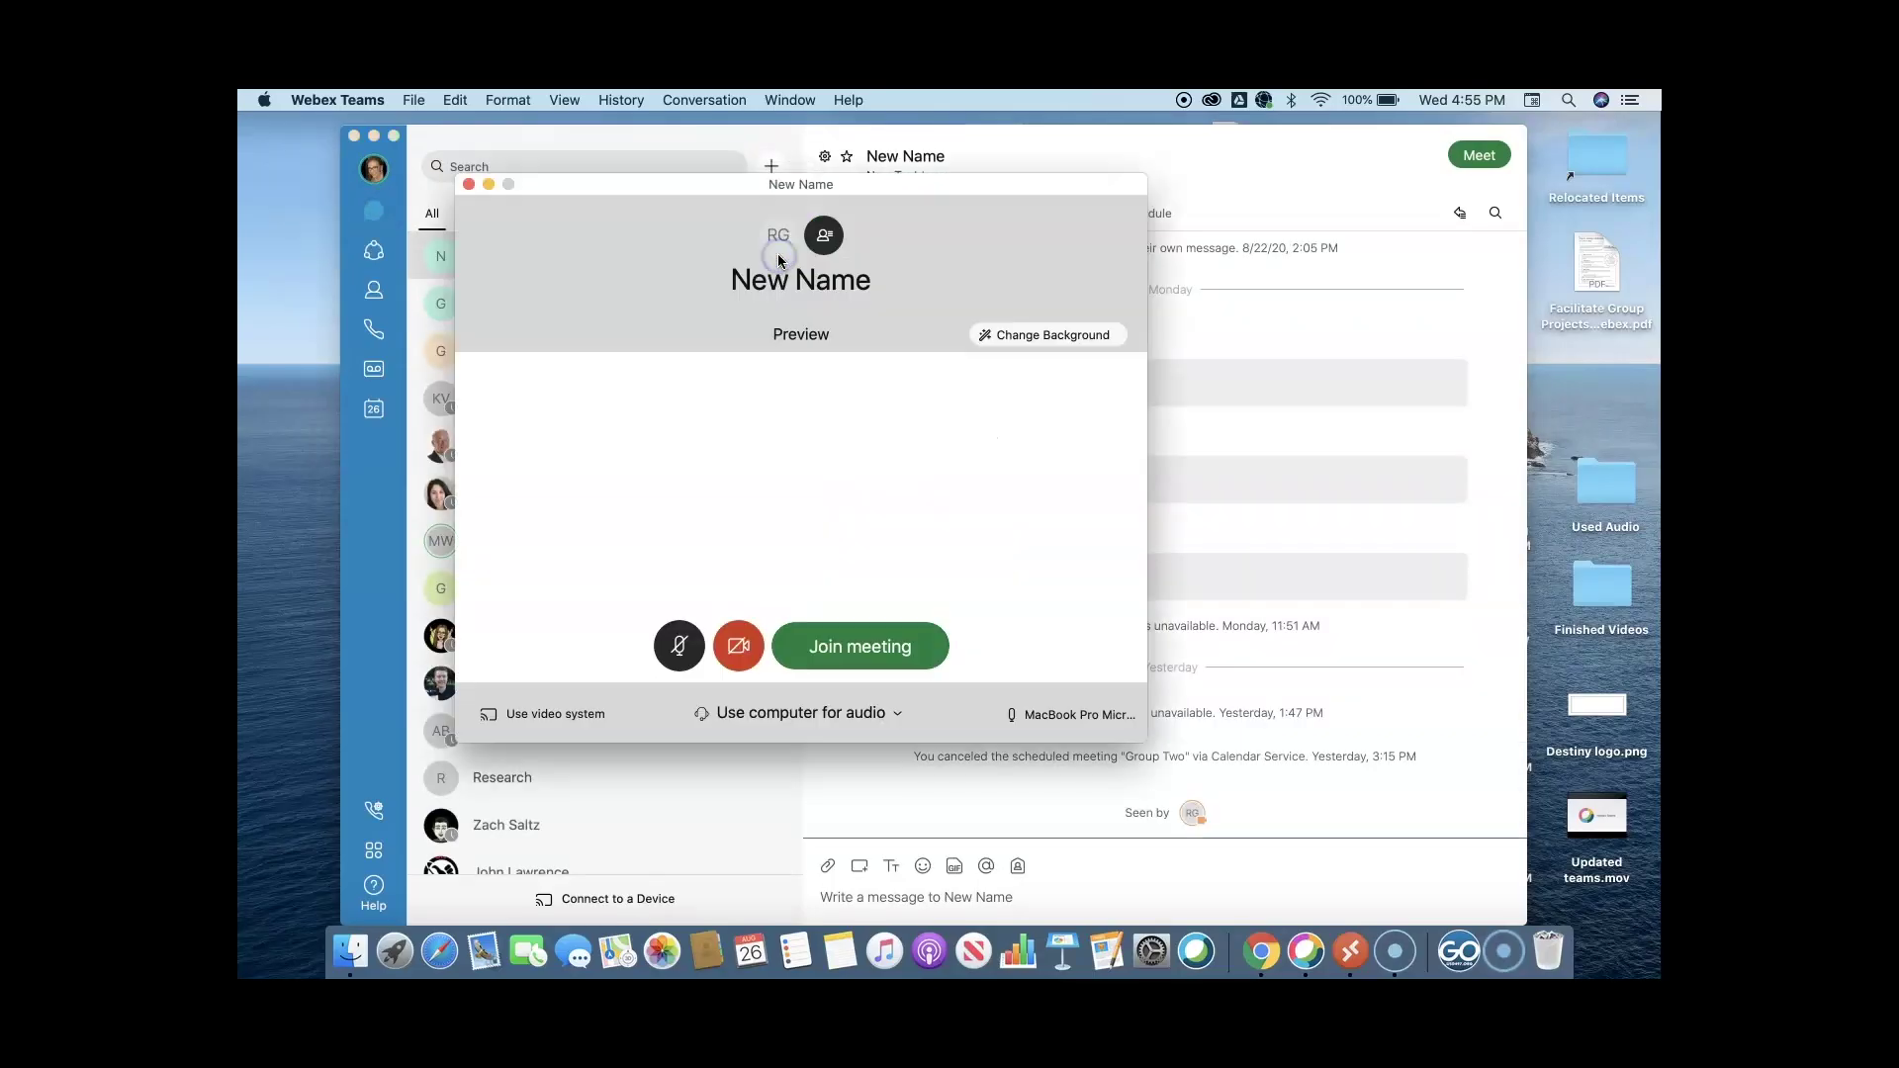
{"action": "left_click", "coordinate": [875, 647]}
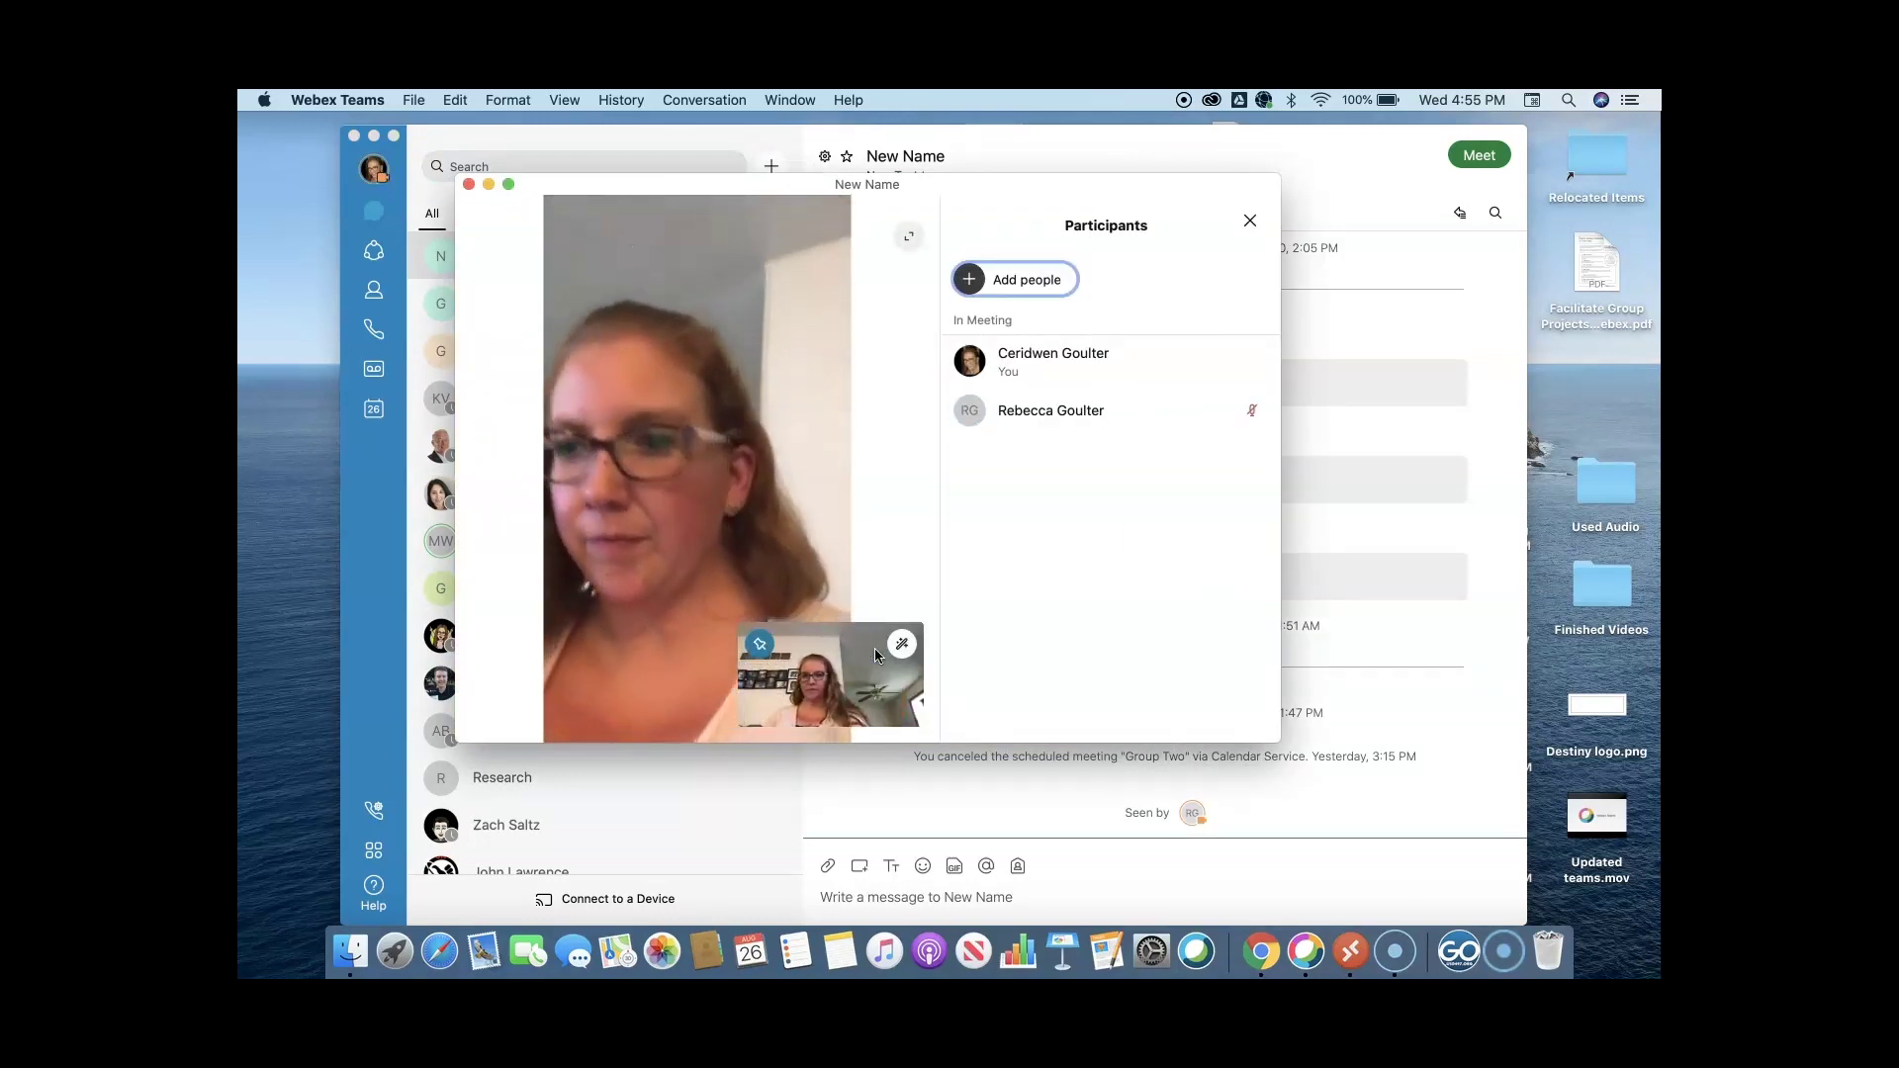
Send 'Chatting back' in the meeting chat, then close the chat panel.
{"action": "left_click", "coordinate": [759, 702]}
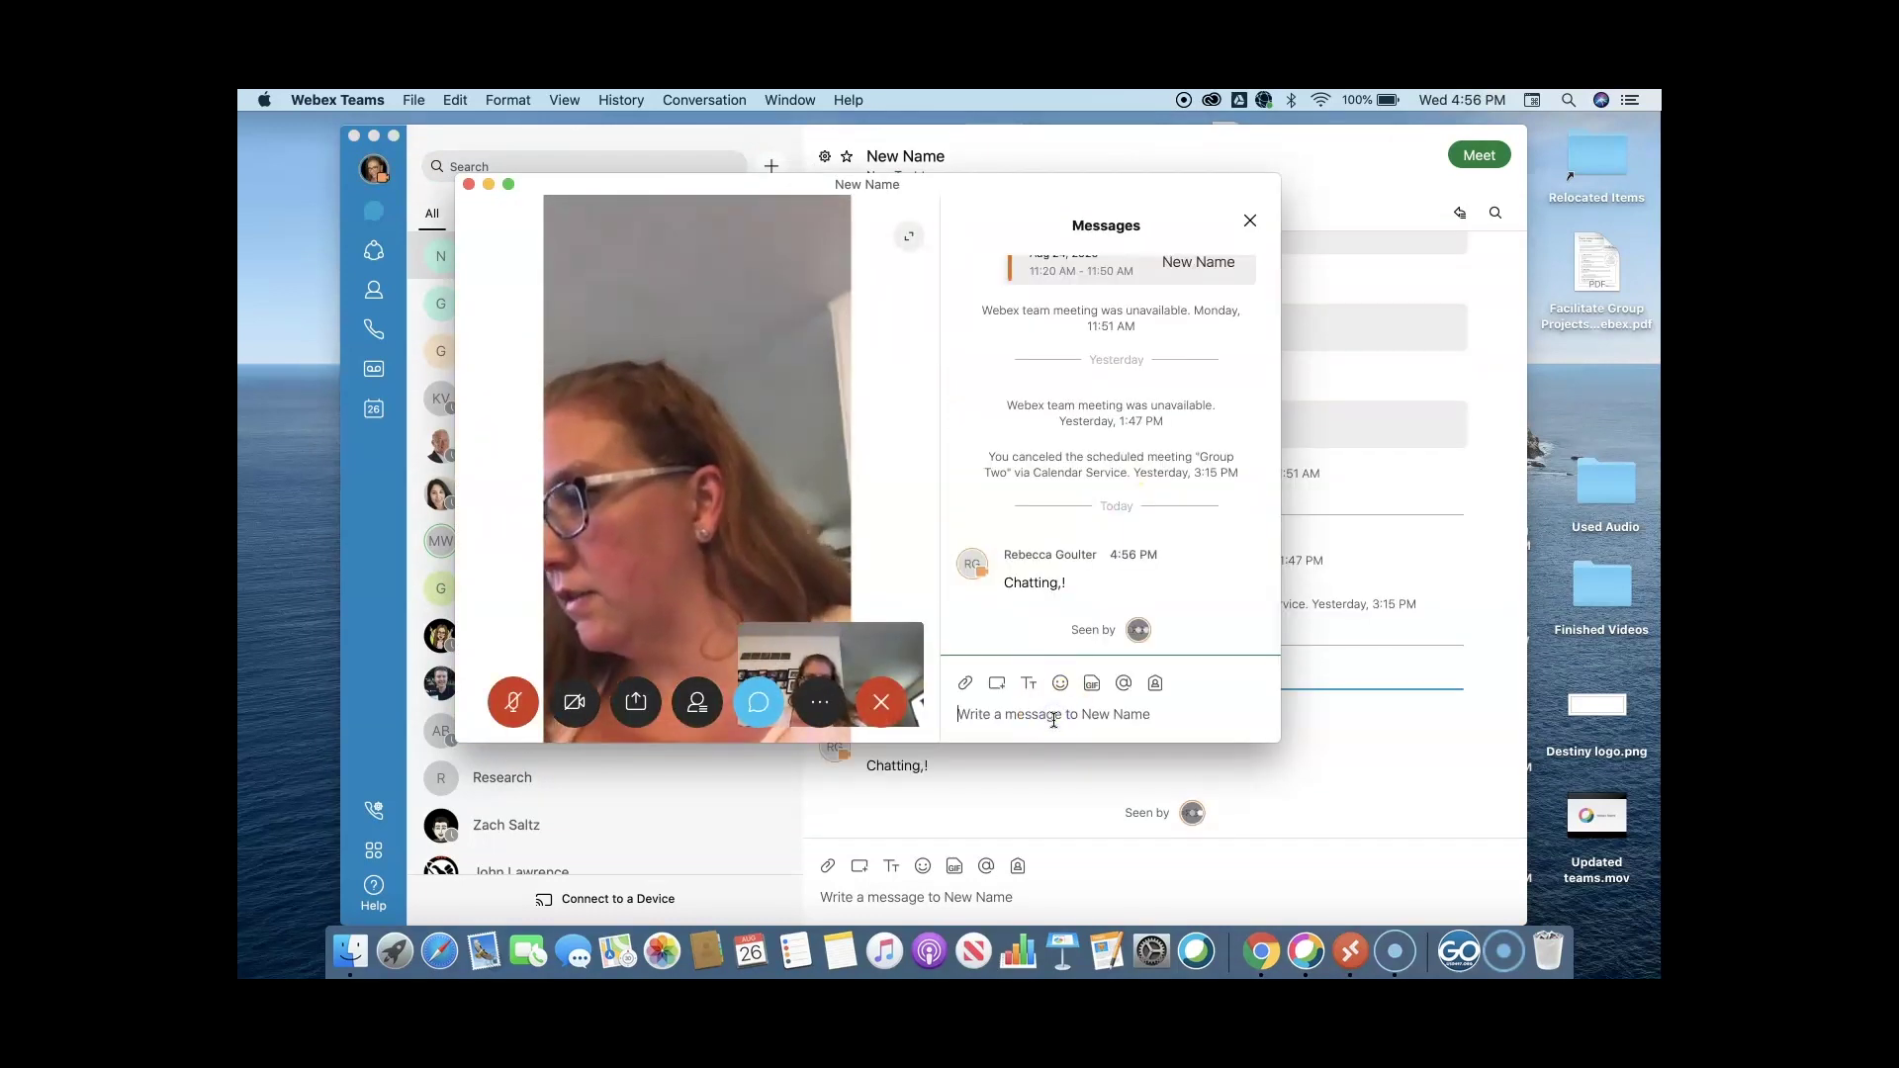
{"action": "type", "text": "chasing"}
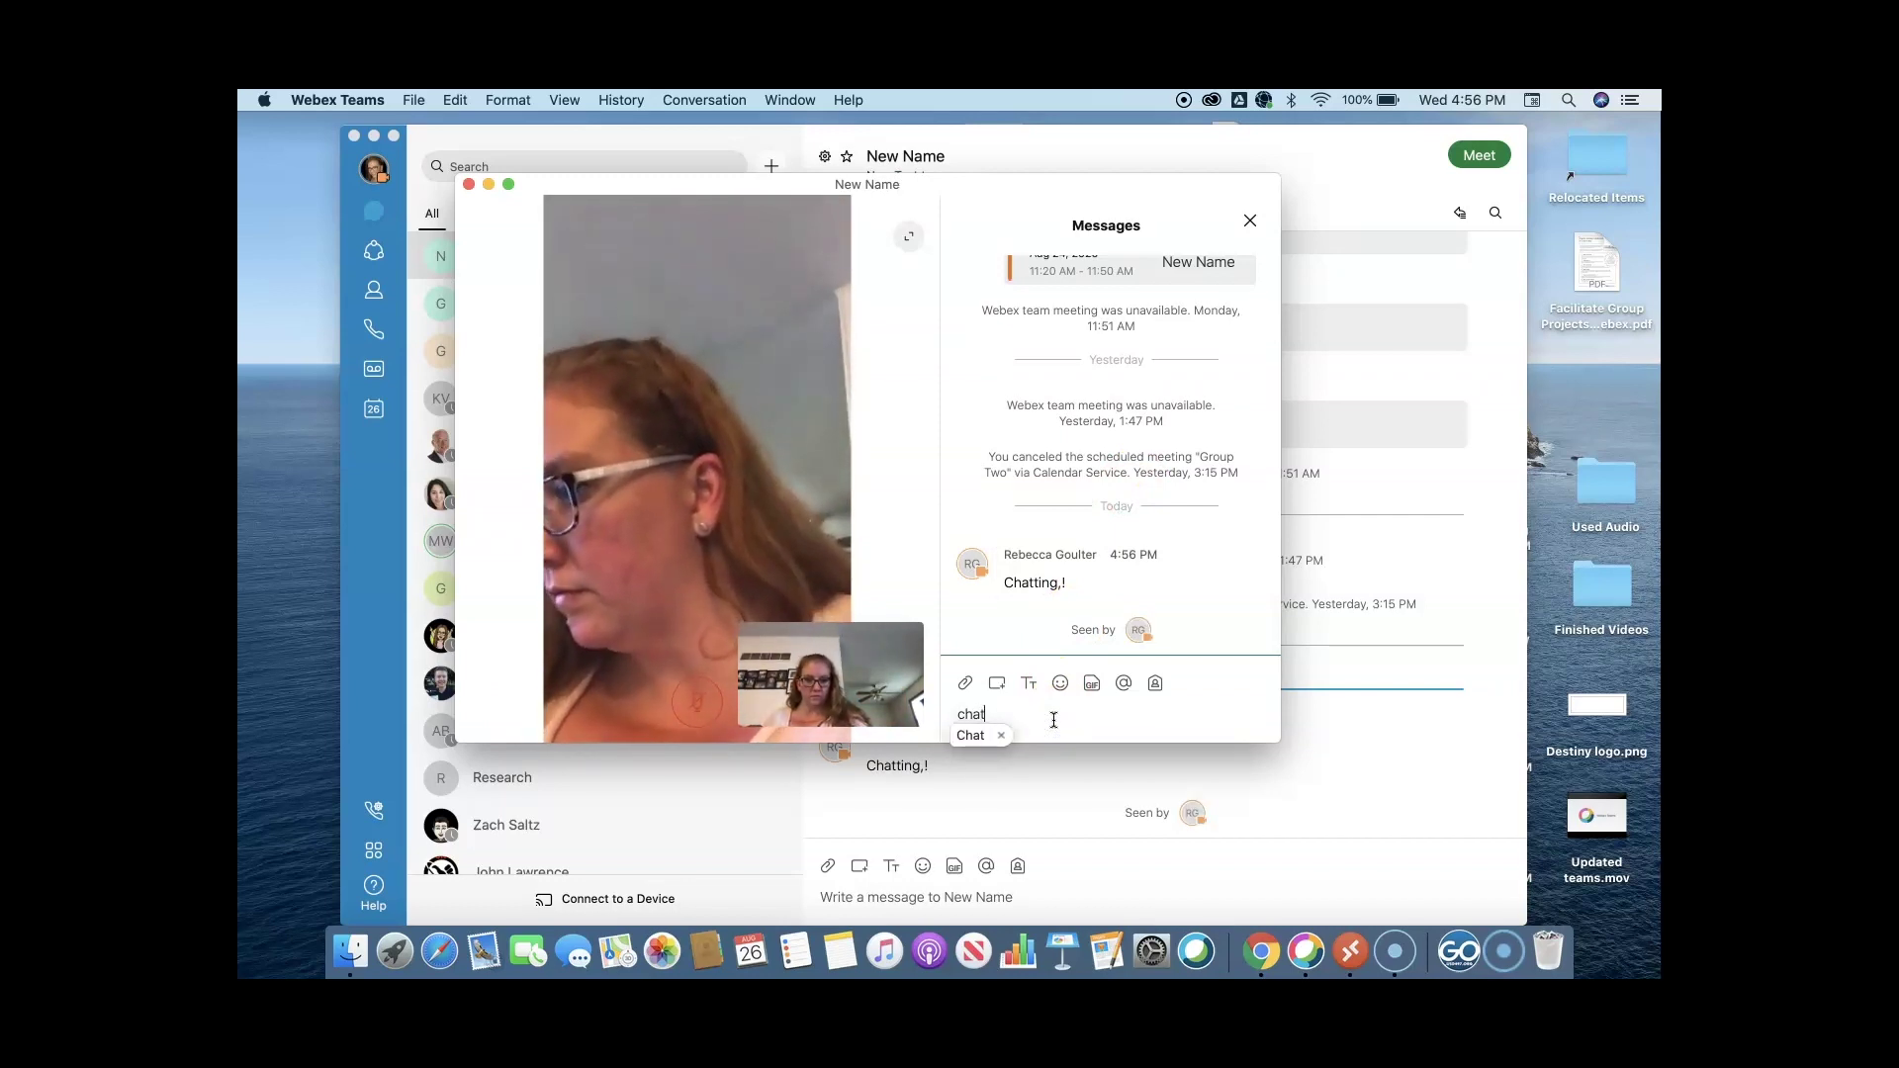
{"action": "key", "text": "BackSpace"}
{"action": "key", "text": "BackSpace"}
{"action": "key", "text": "BackSpace"}
{"action": "key", "text": "BackSpace"}
{"action": "type", "text": "tt"}
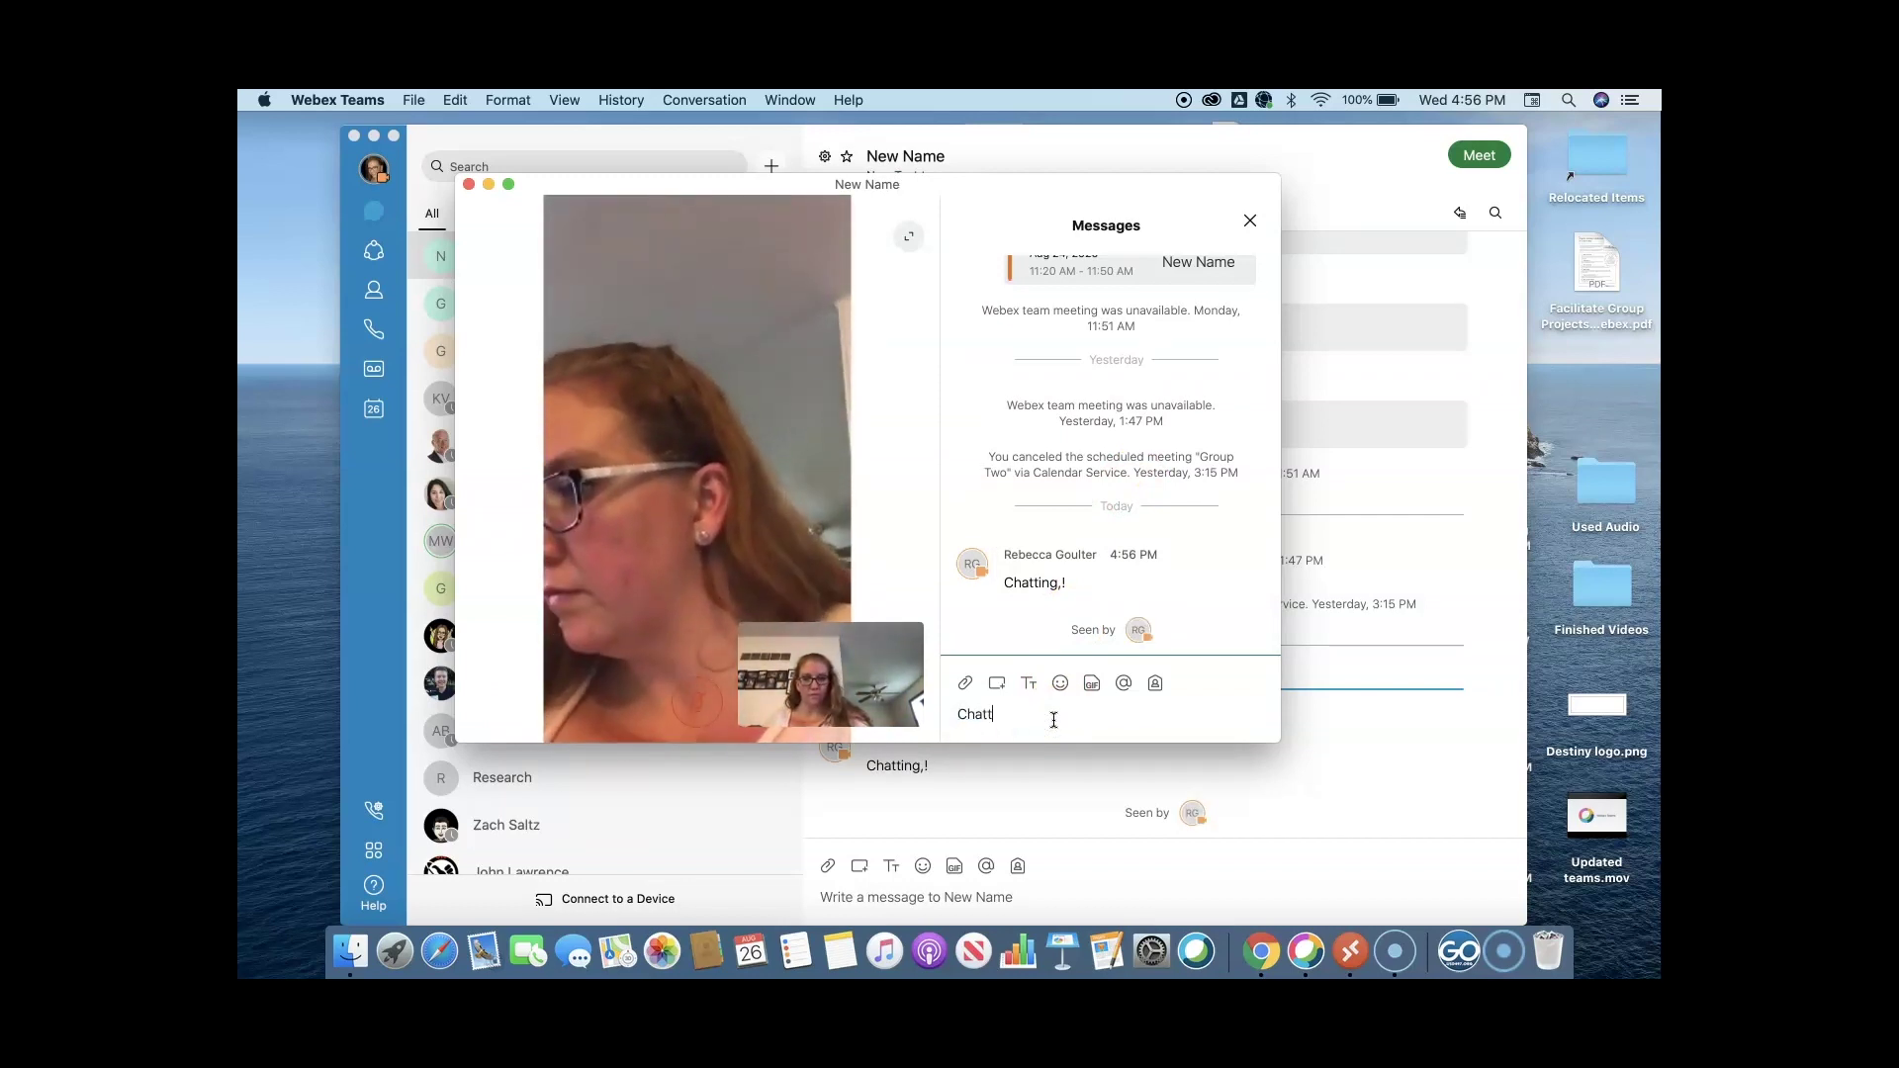
{"action": "type", "text": "ing ba"}
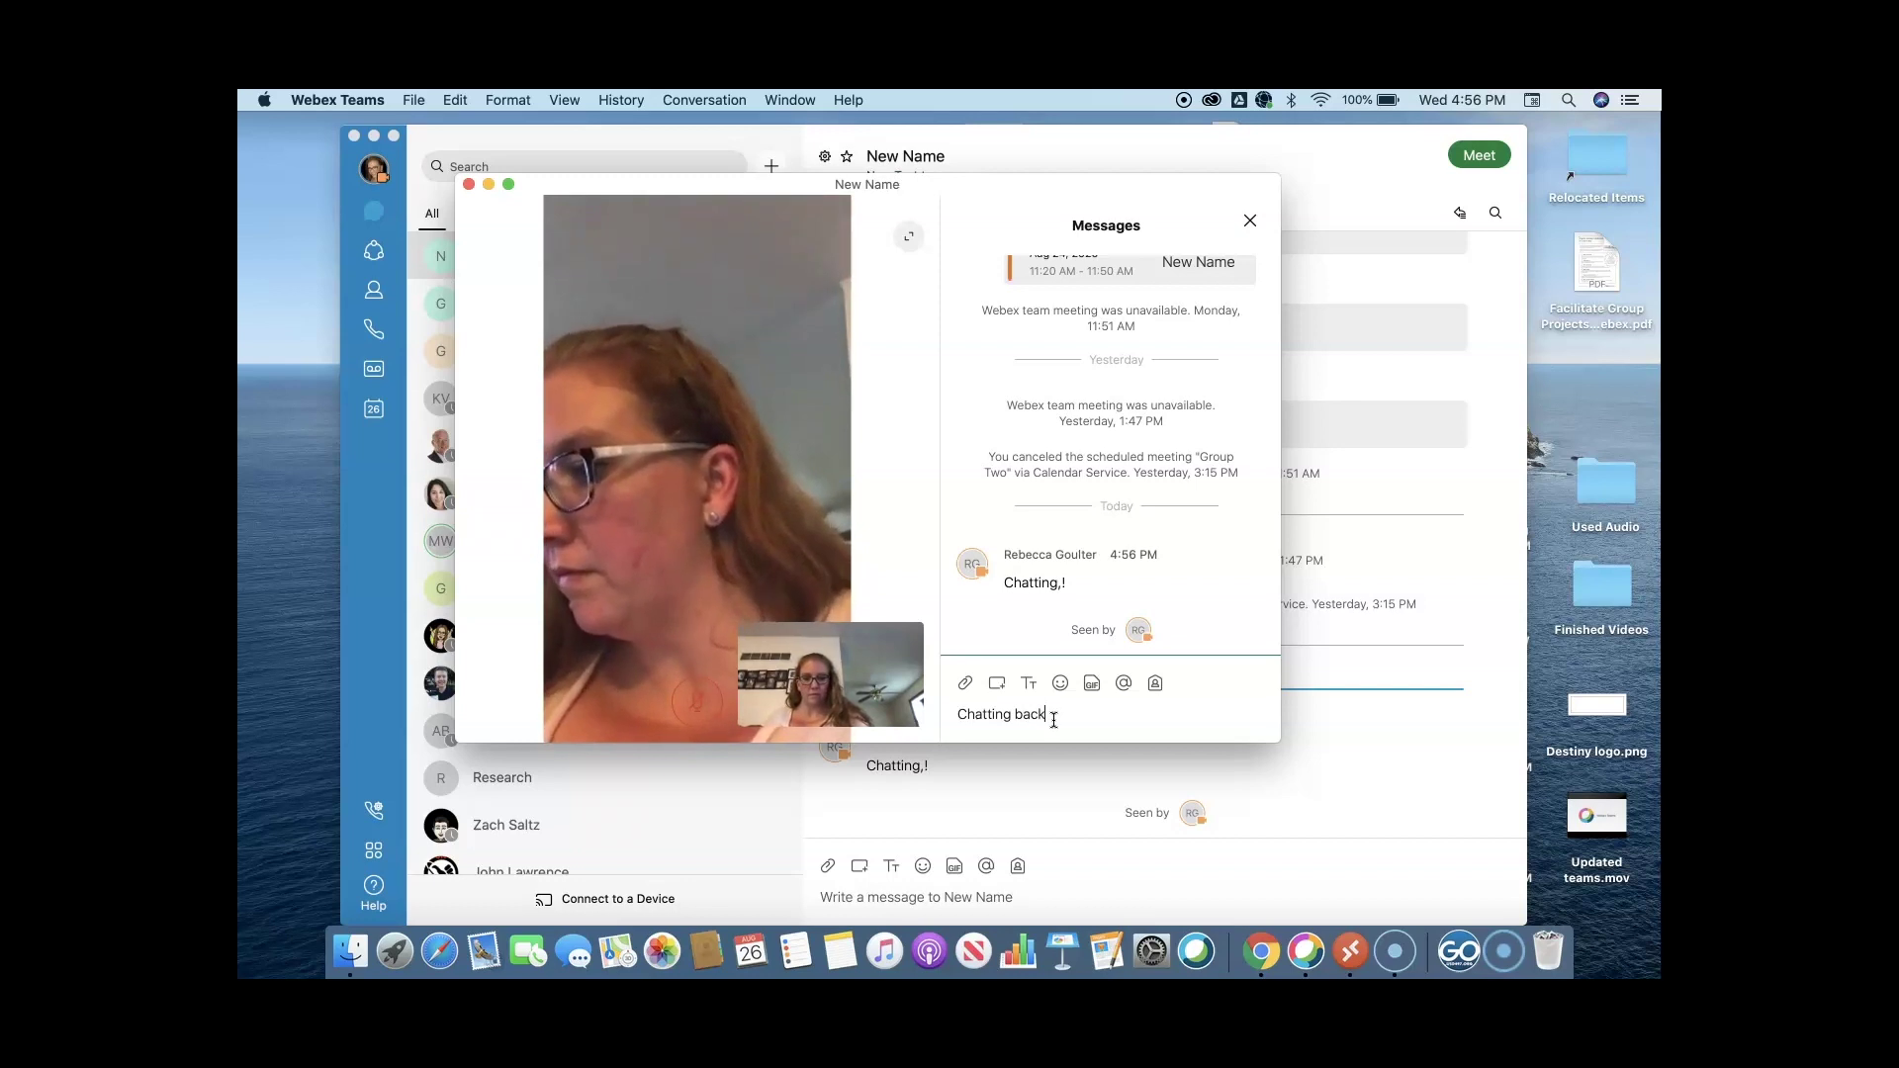
{"action": "type", "text": "ck"}
{"action": "key", "text": "Return"}
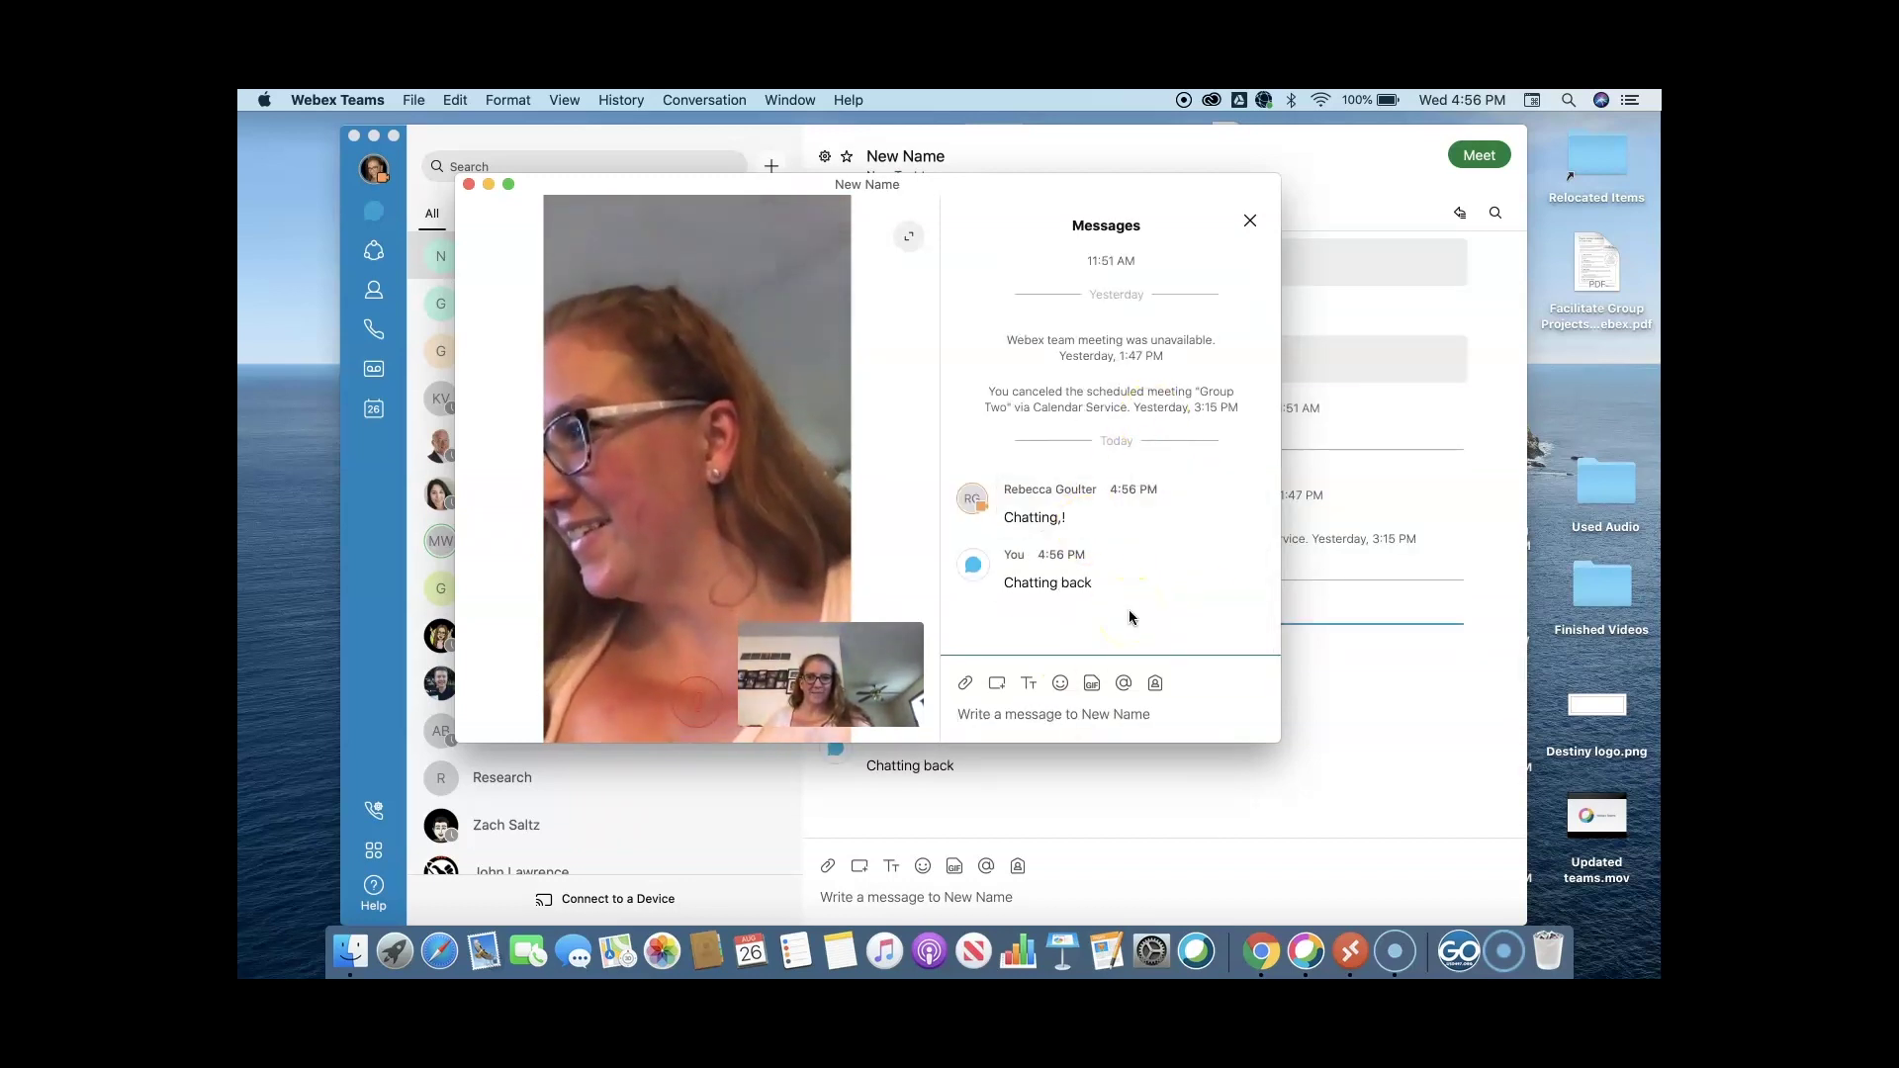
{"action": "left_click", "coordinate": [1253, 222]}
Leave the New Name call and join the Group One meeting.
{"action": "left_click", "coordinate": [1049, 698]}
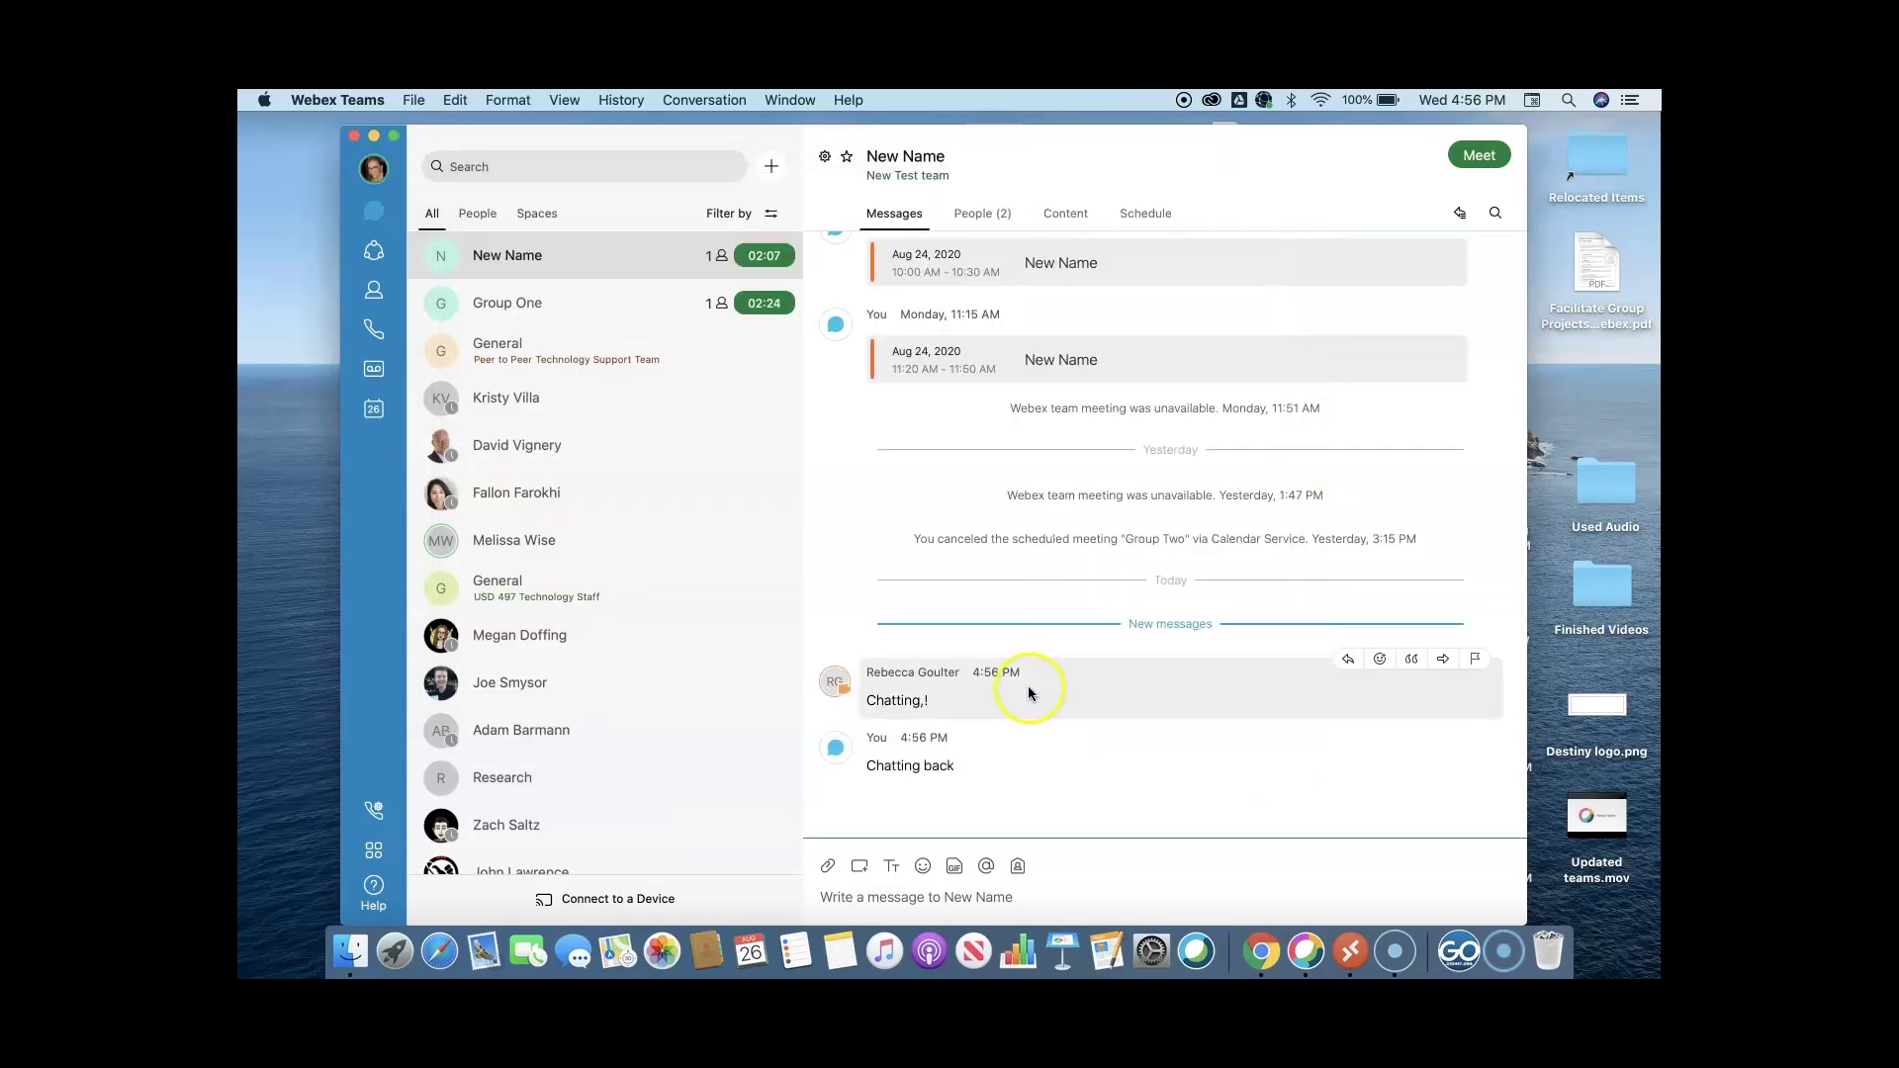
{"action": "left_click", "coordinate": [766, 303]}
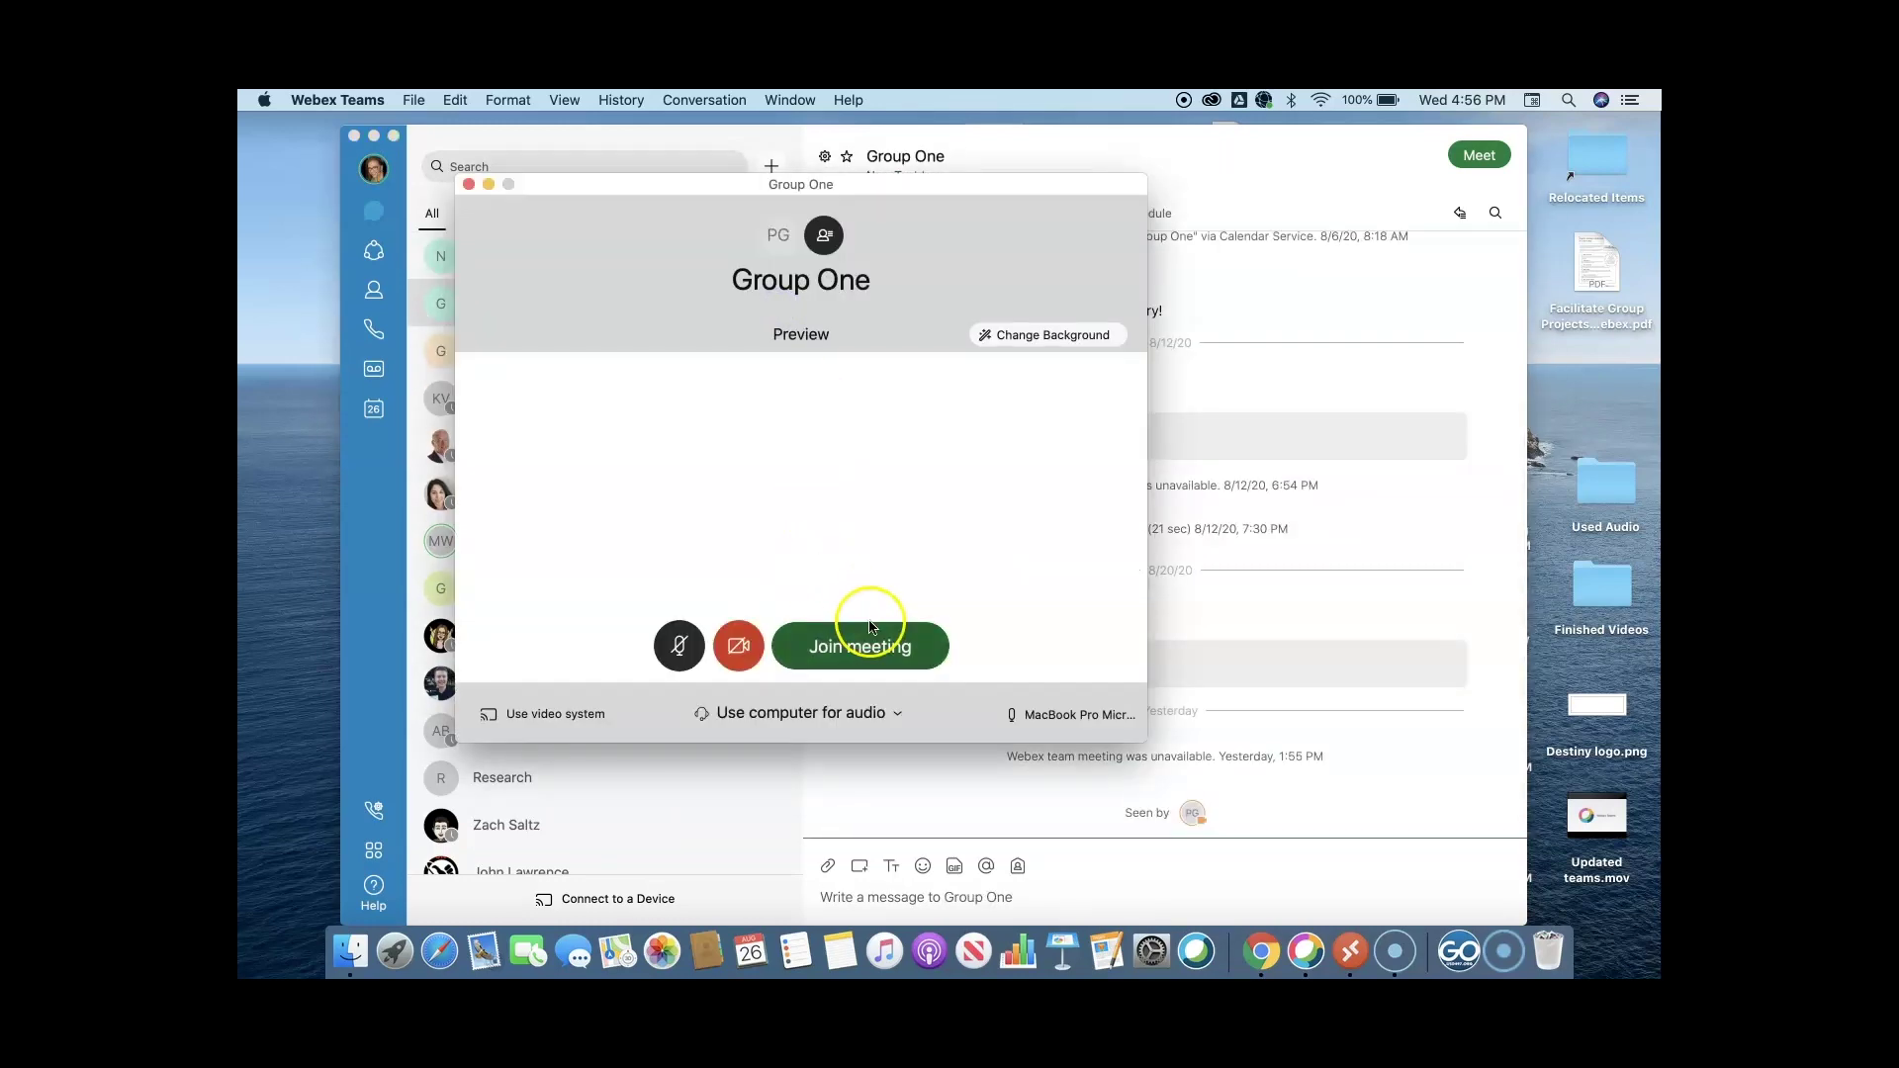
{"action": "left_click", "coordinate": [885, 652]}
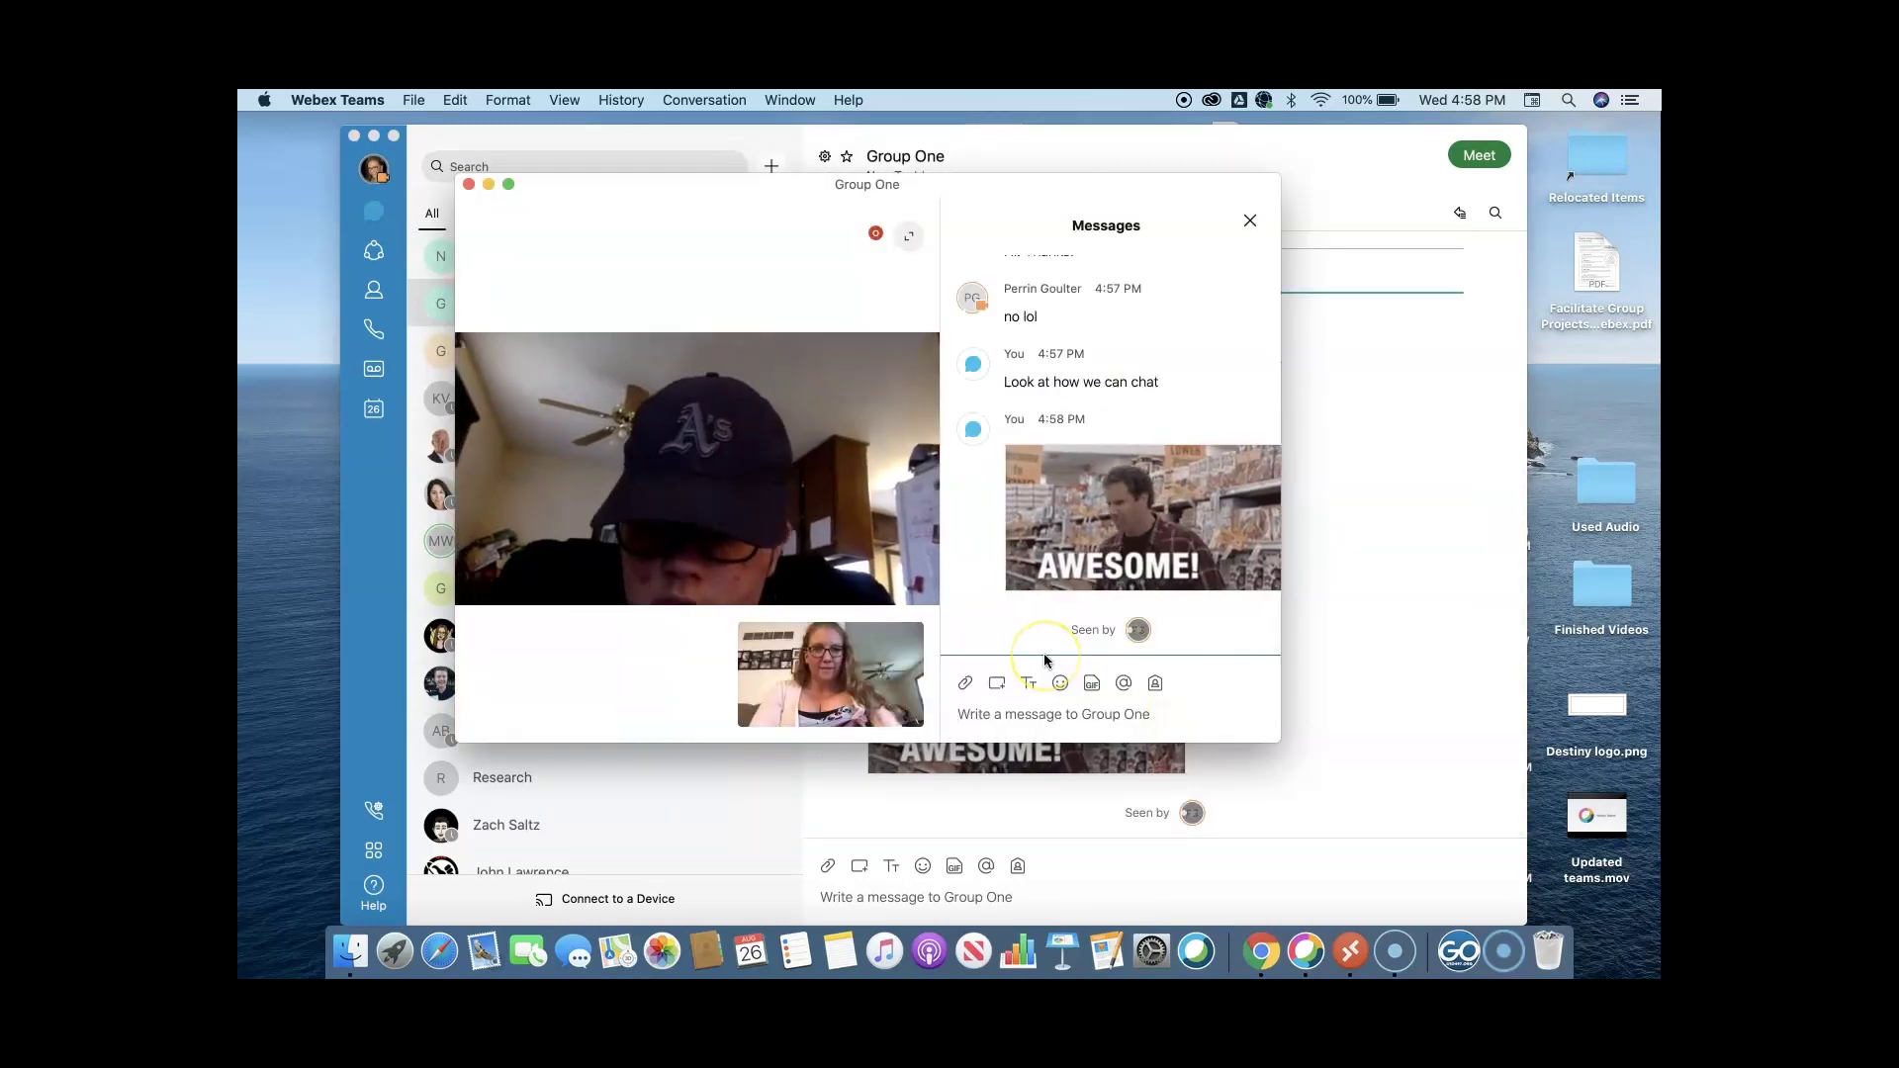
Rejoin the New Name meeting.
{"action": "mouse_move", "coordinate": [657, 607]}
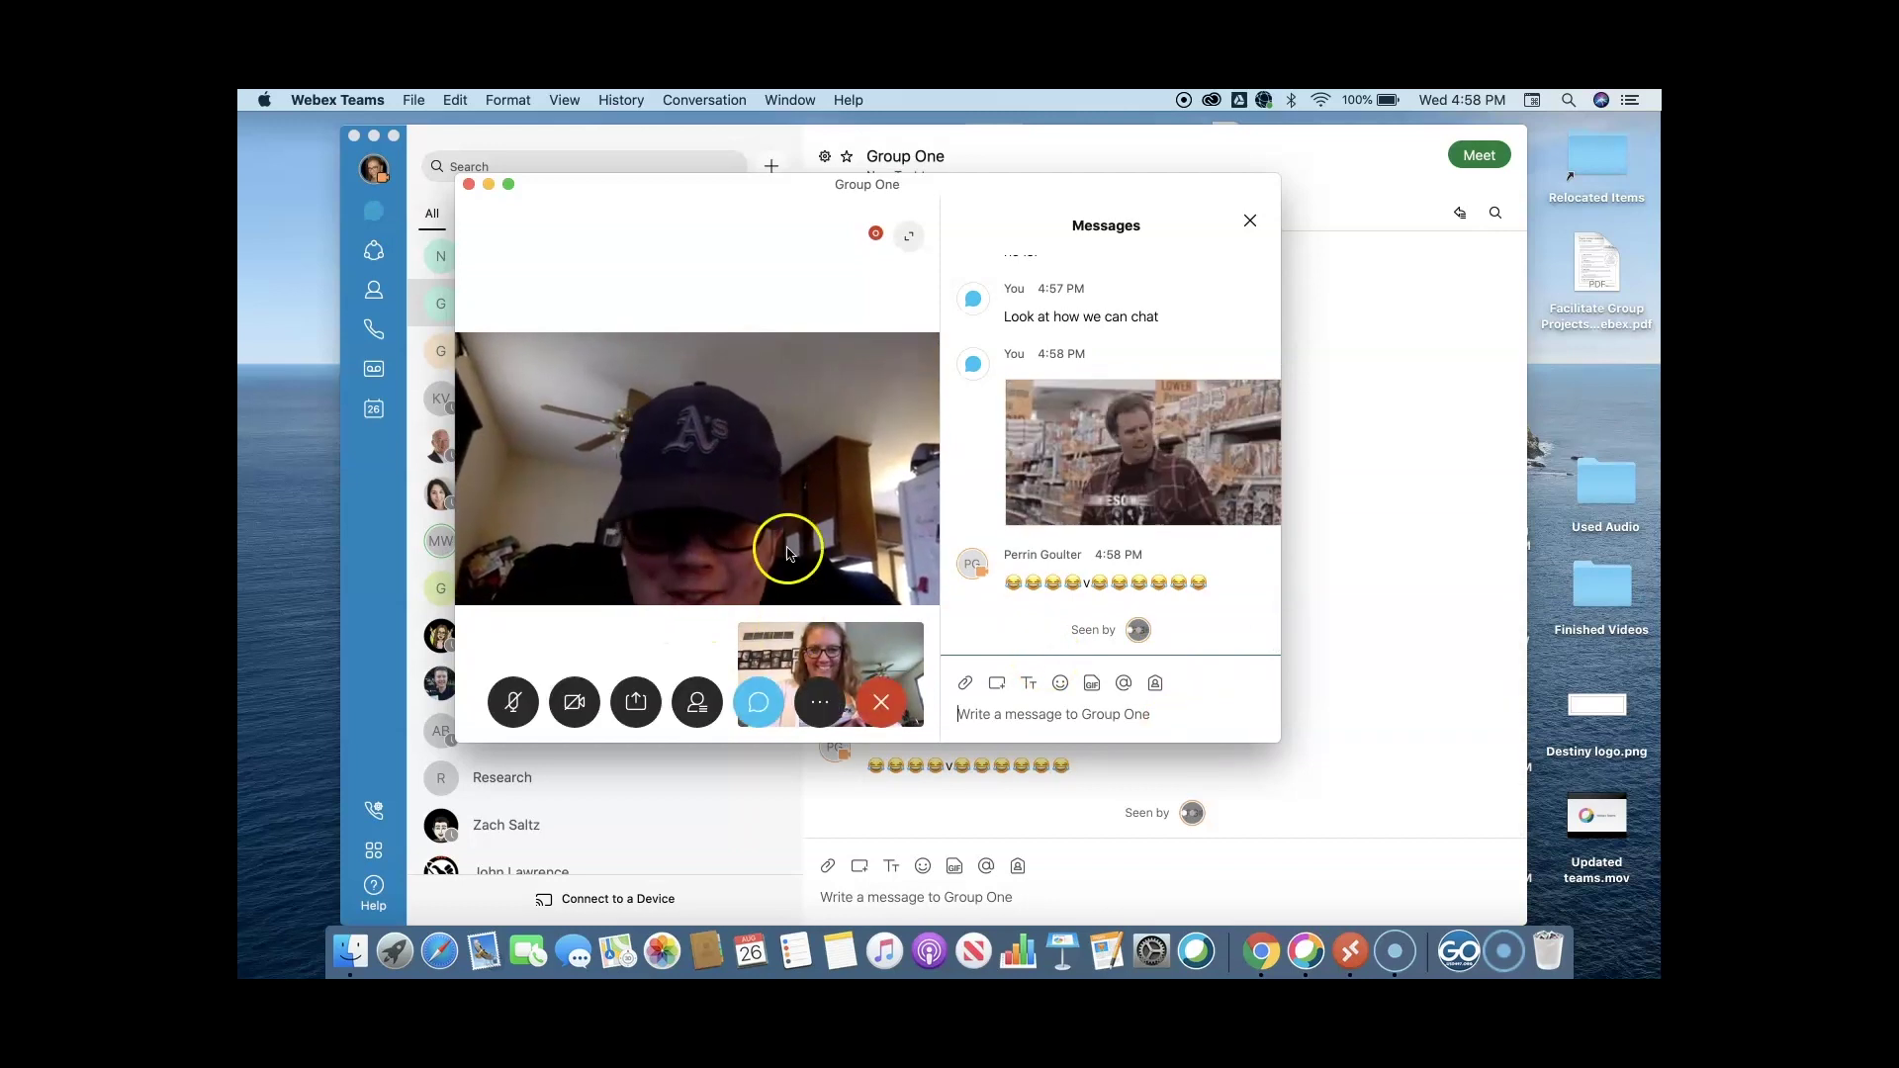
{"action": "mouse_move", "coordinate": [1173, 454]}
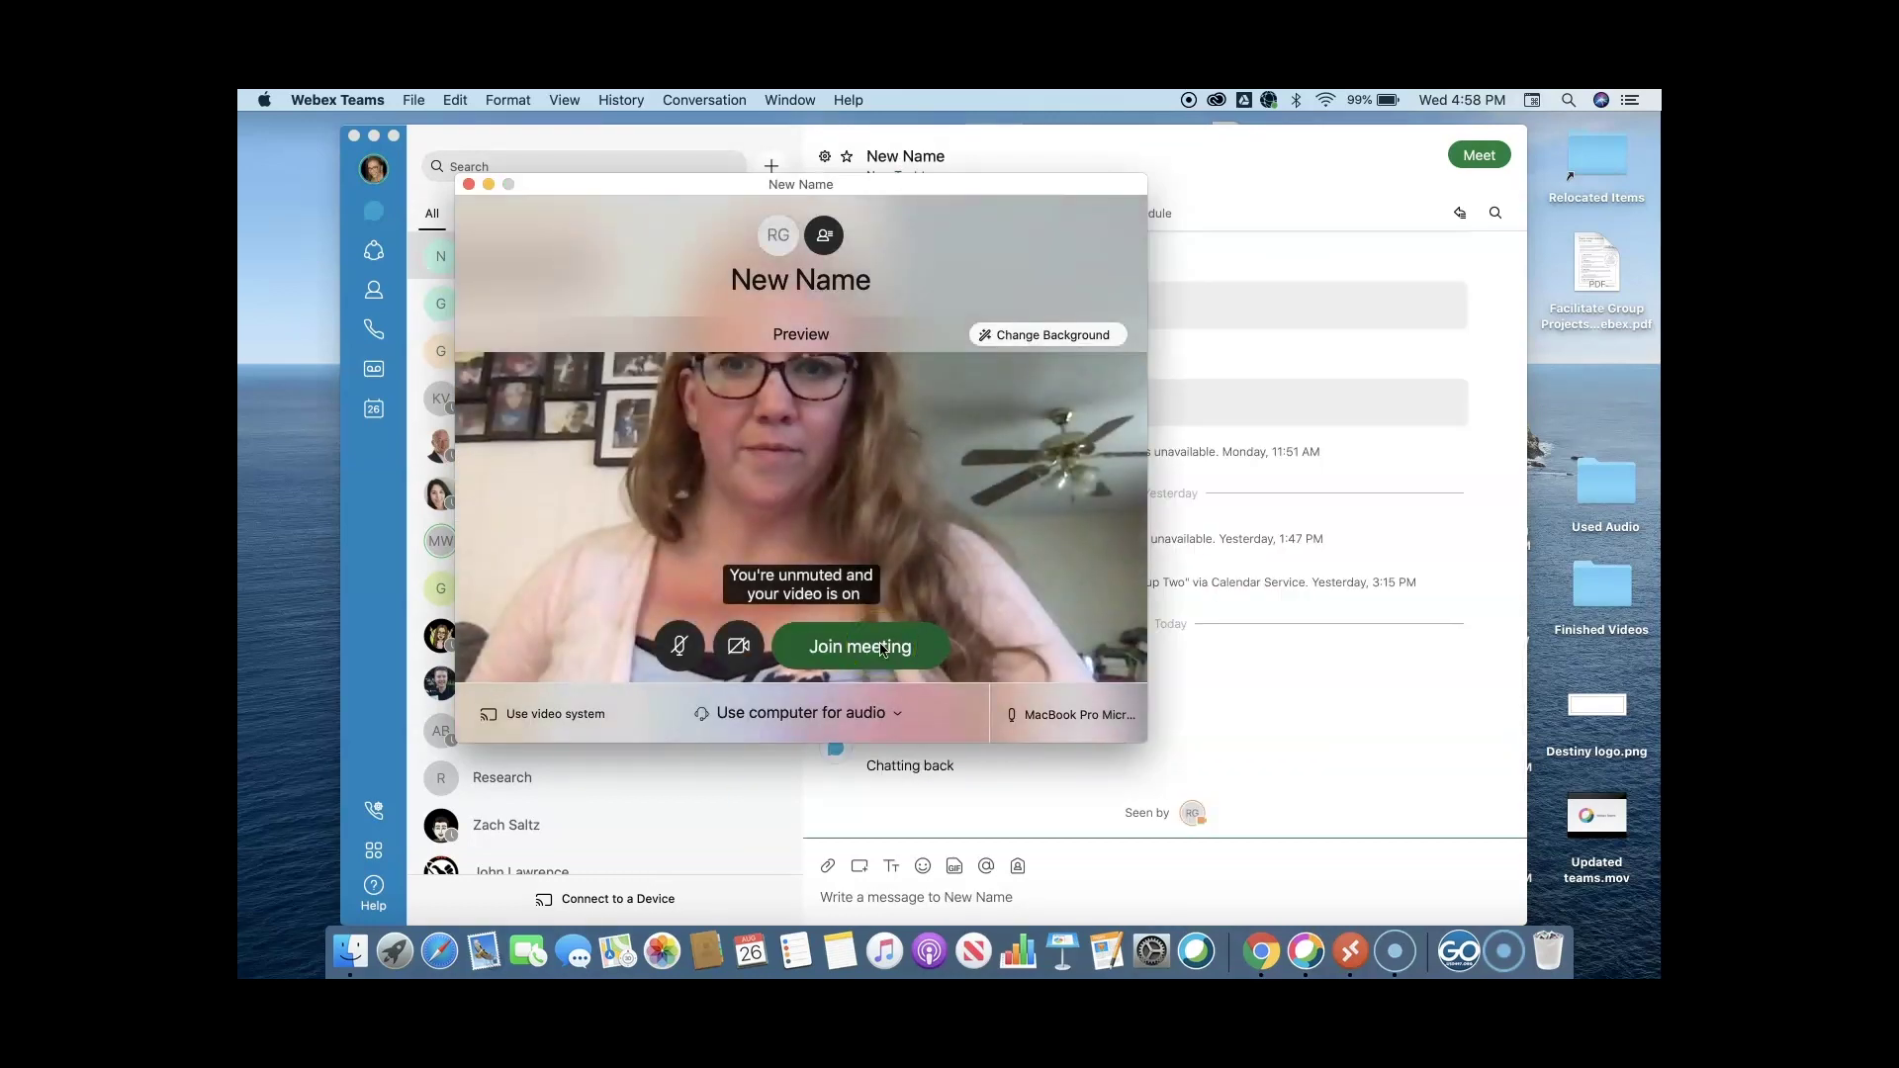
{"action": "left_click", "coordinate": [871, 644]}
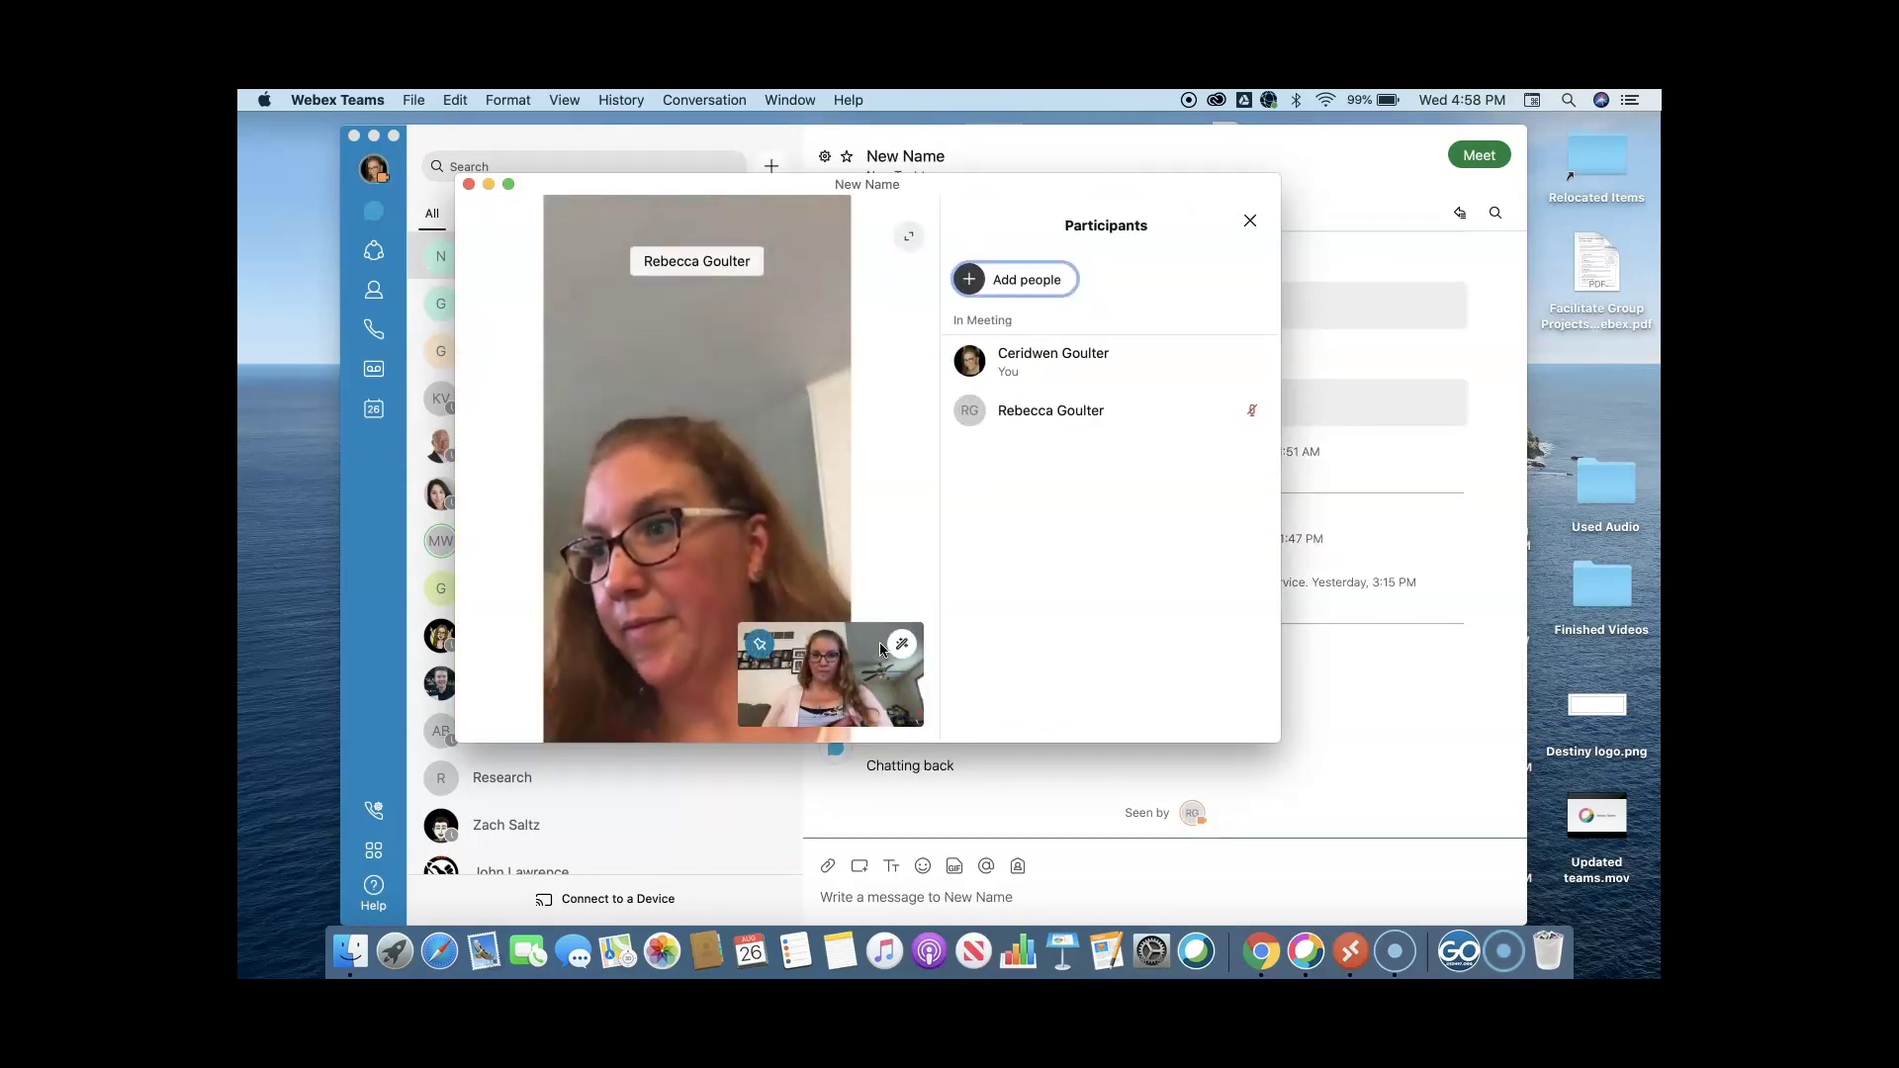
End the current call, rejoin the New Name meeting and mute the microphone.
{"action": "left_click", "coordinate": [881, 692]}
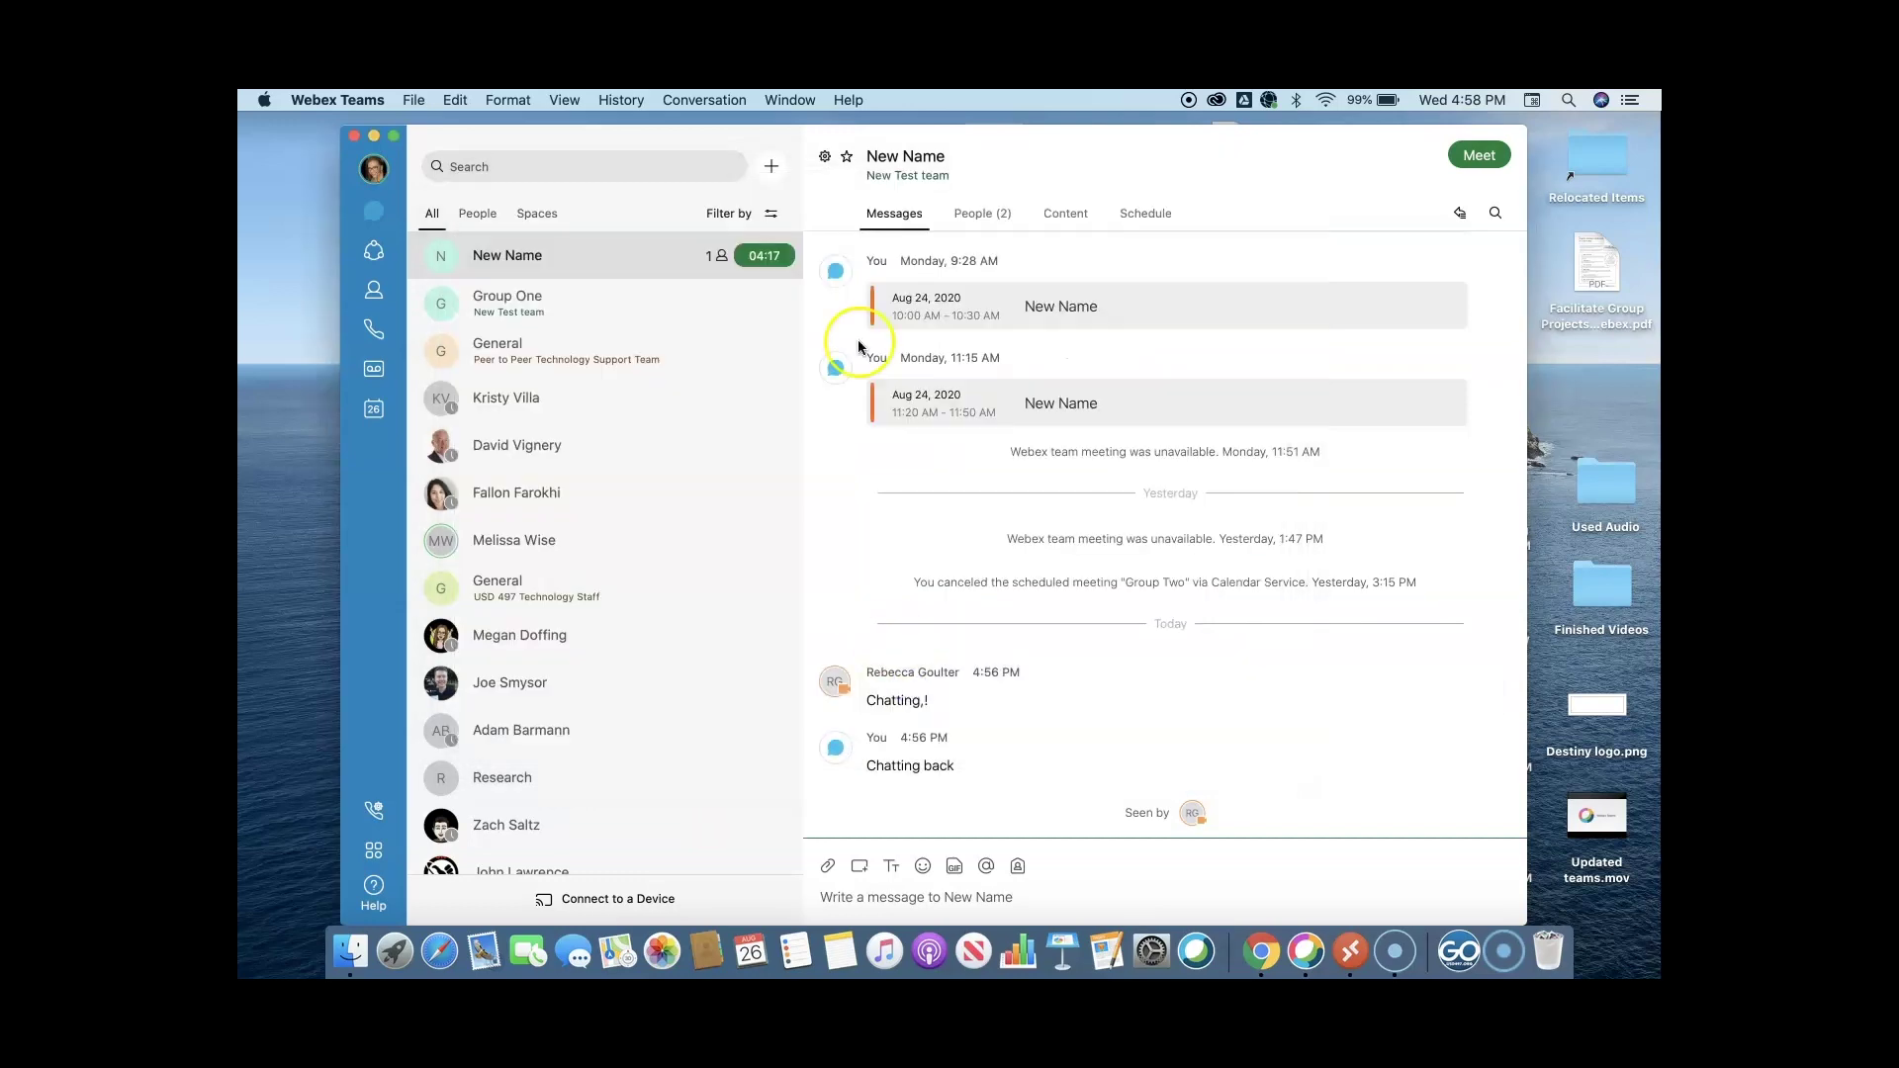
{"action": "left_click", "coordinate": [762, 257]}
{"action": "left_click", "coordinate": [835, 646]}
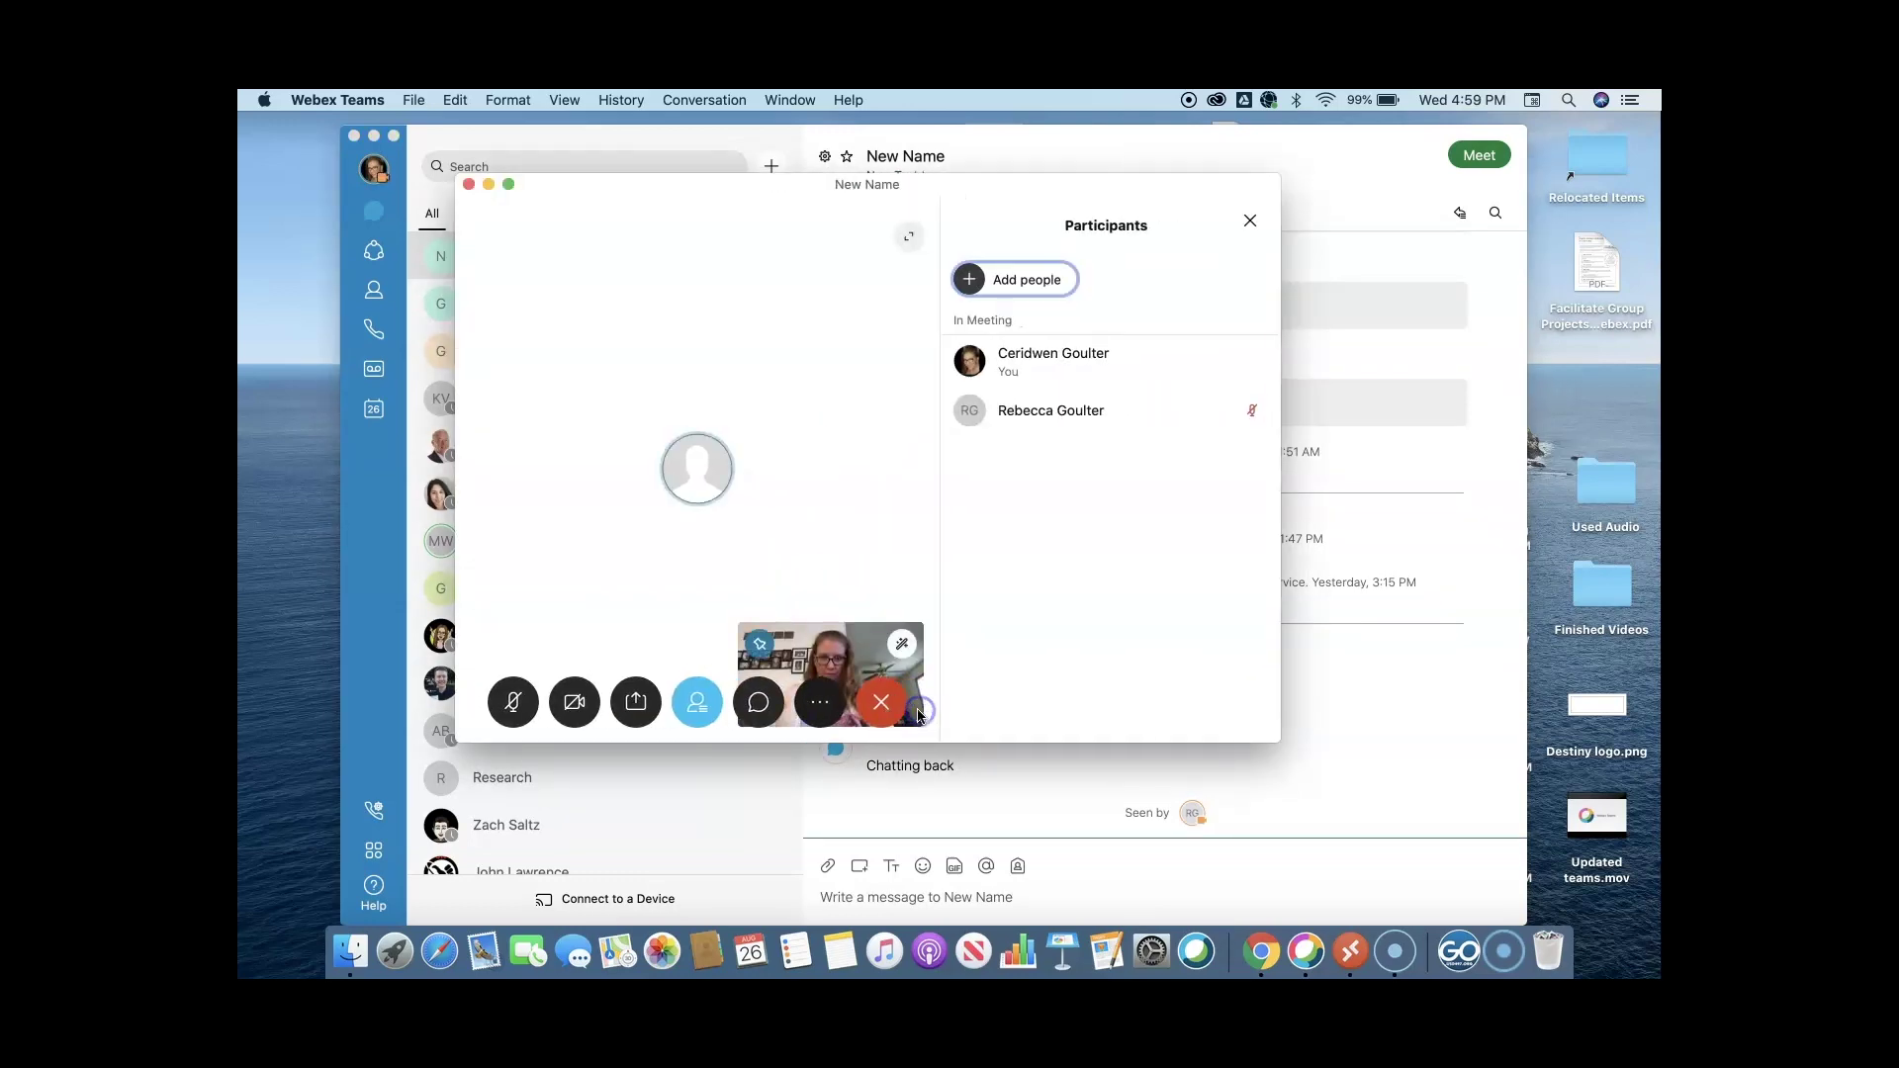
{"action": "left_click", "coordinate": [823, 704]}
{"action": "left_click", "coordinate": [513, 701]}
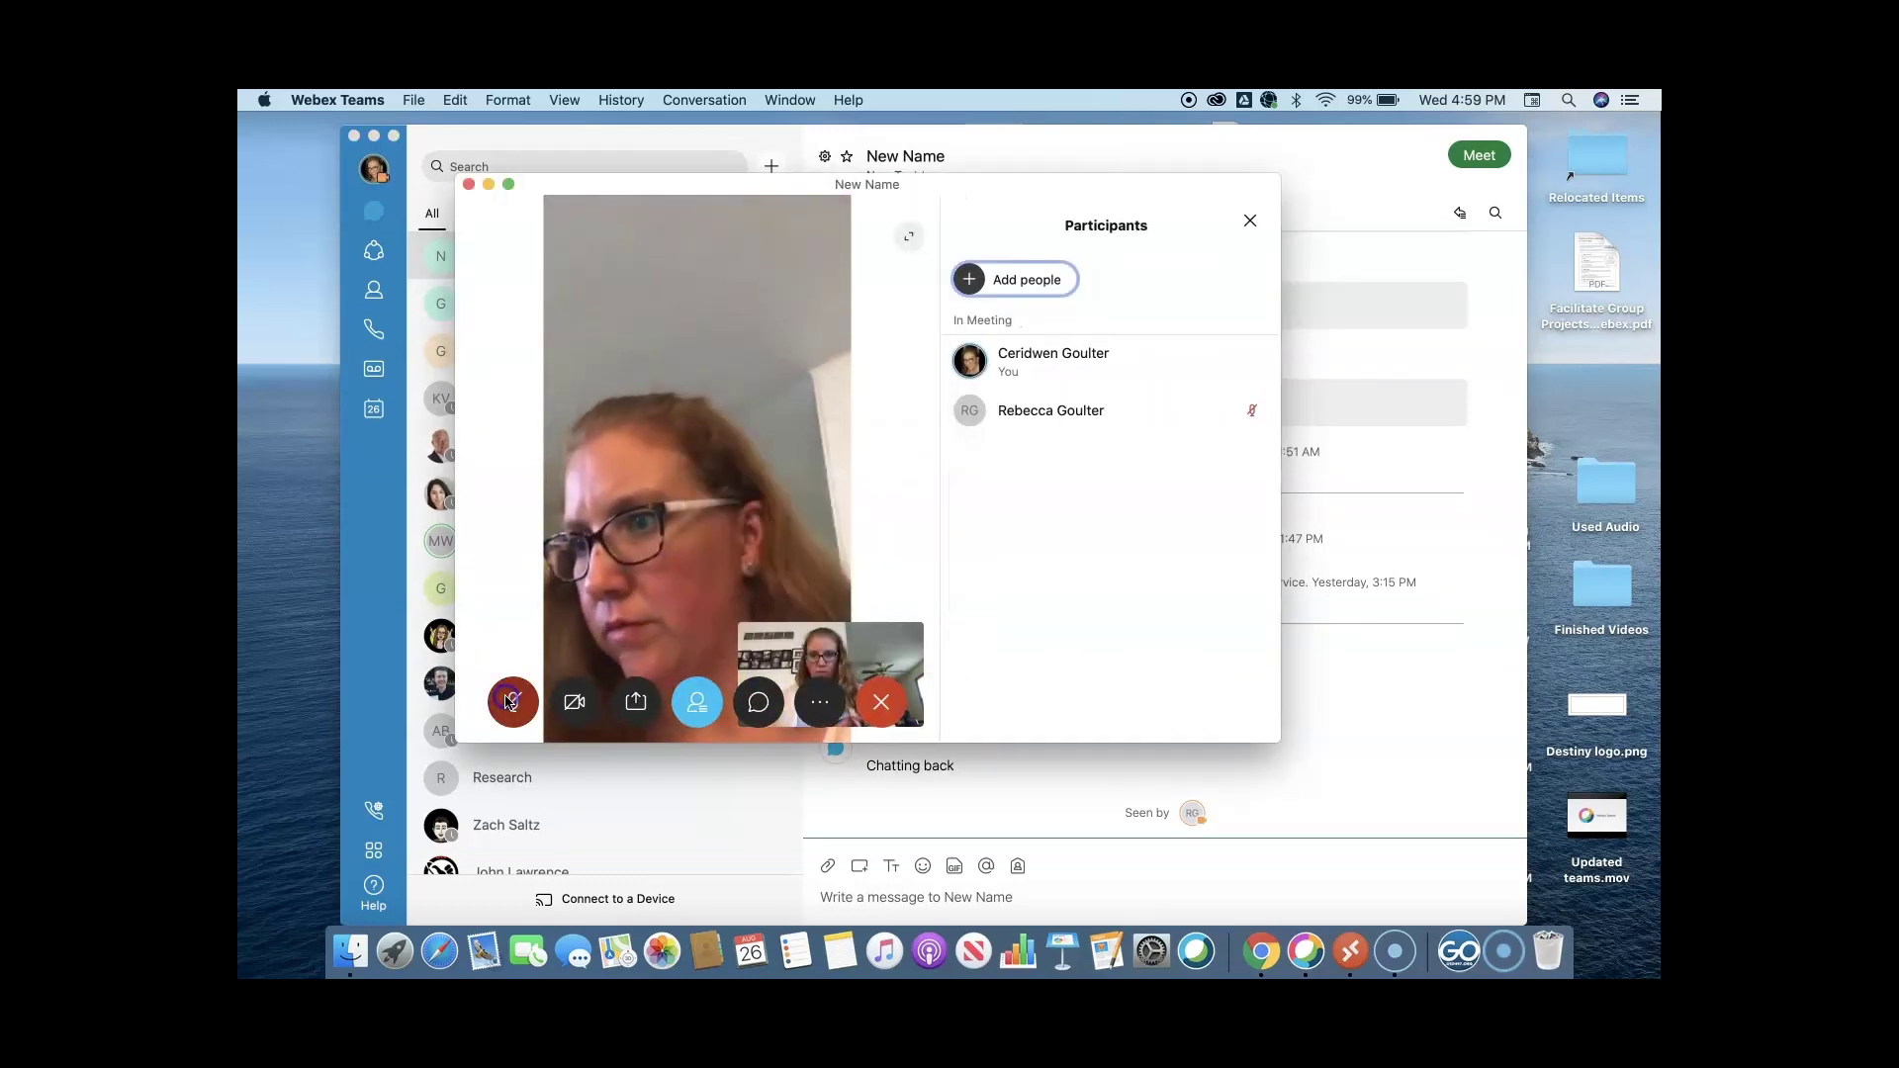
Share a new whiteboard and draw a red freehand loop on it.
{"action": "left_click", "coordinate": [815, 702]}
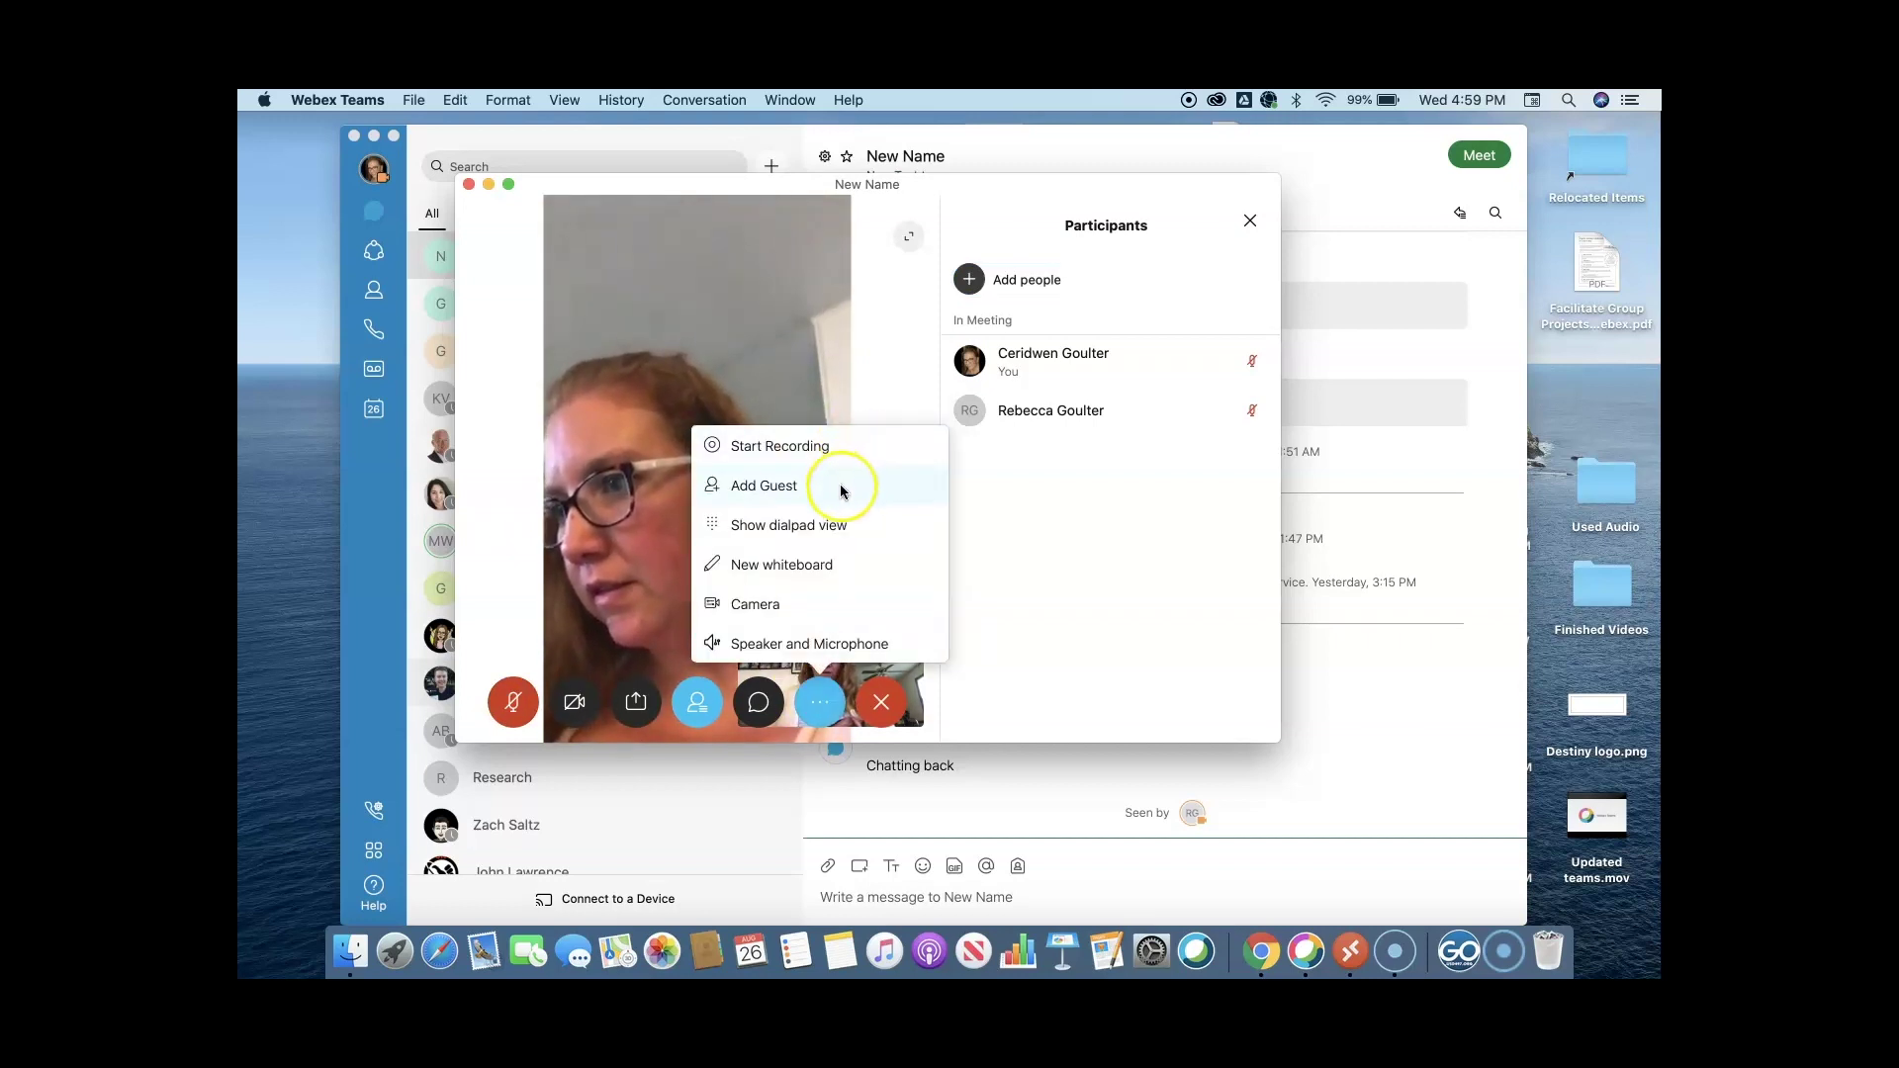
{"action": "left_click", "coordinate": [810, 569]}
{"action": "left_click", "coordinate": [719, 442]}
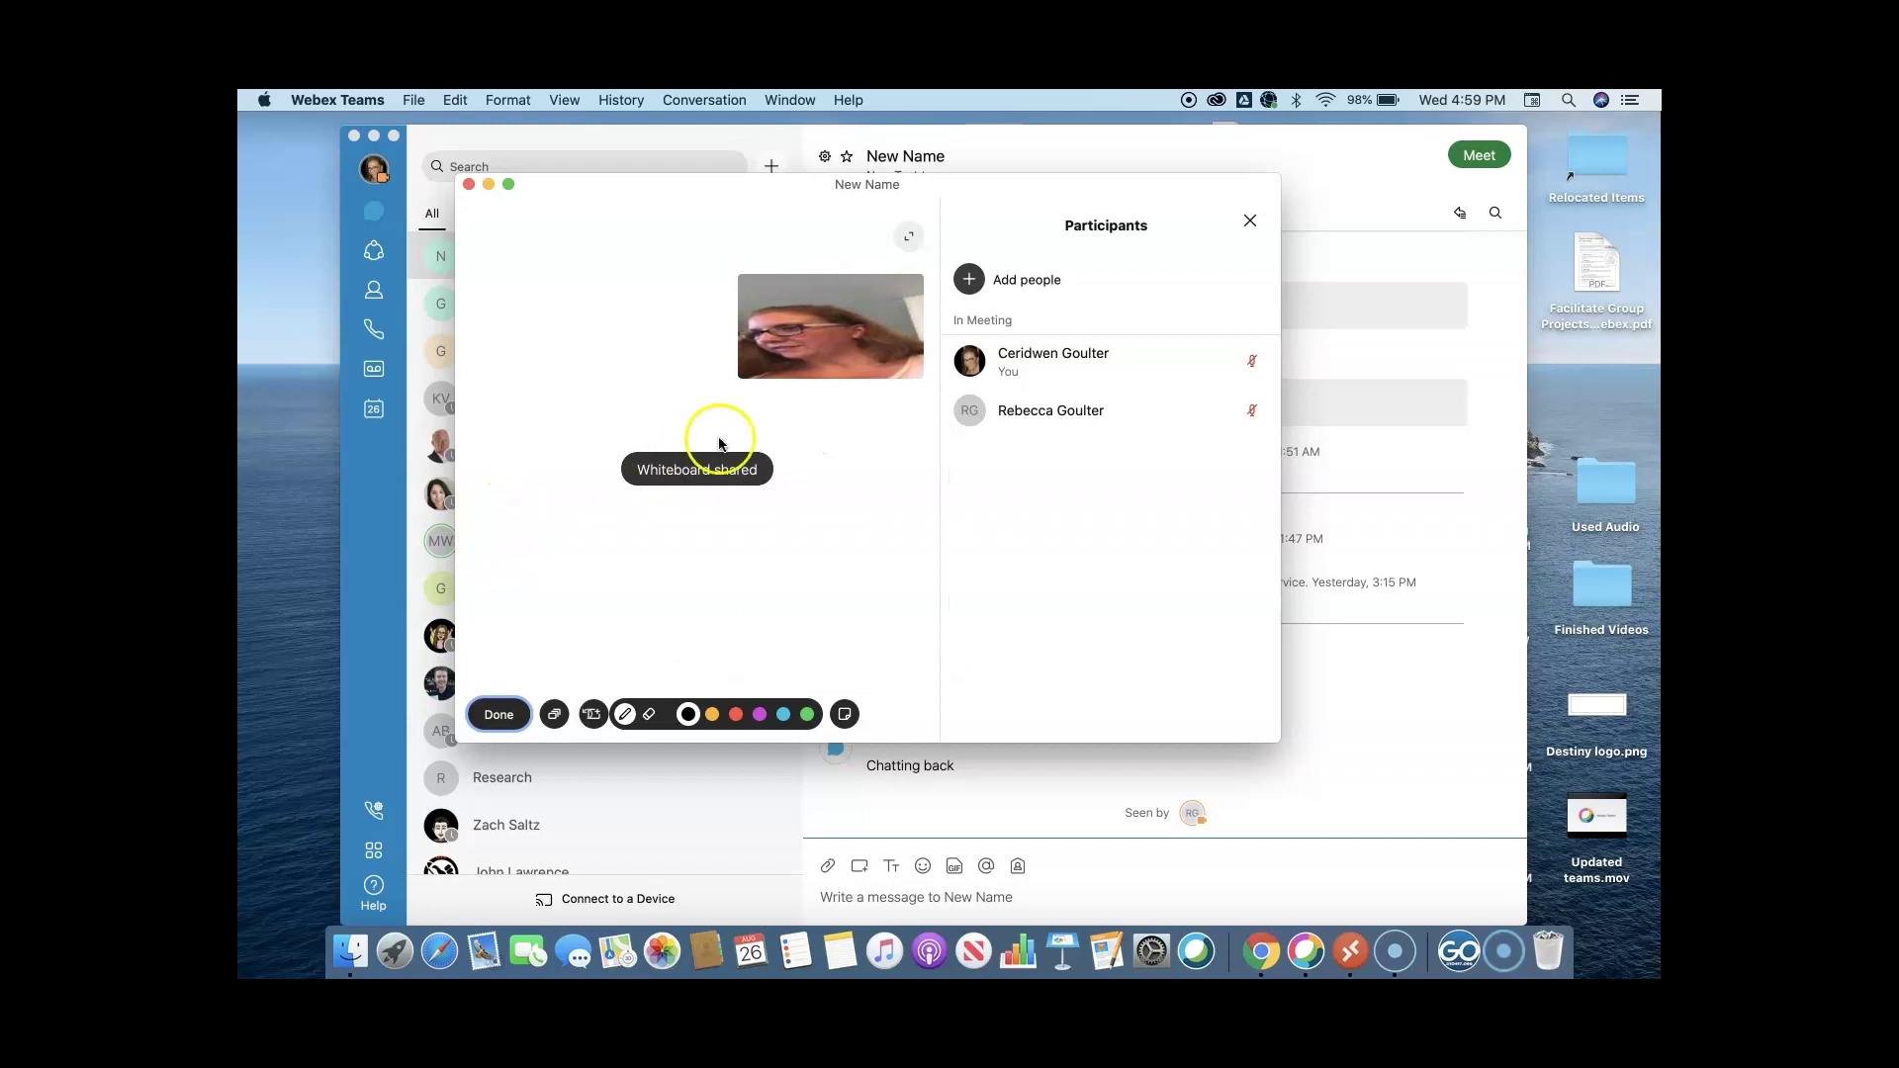
{"action": "left_click", "coordinate": [735, 714]}
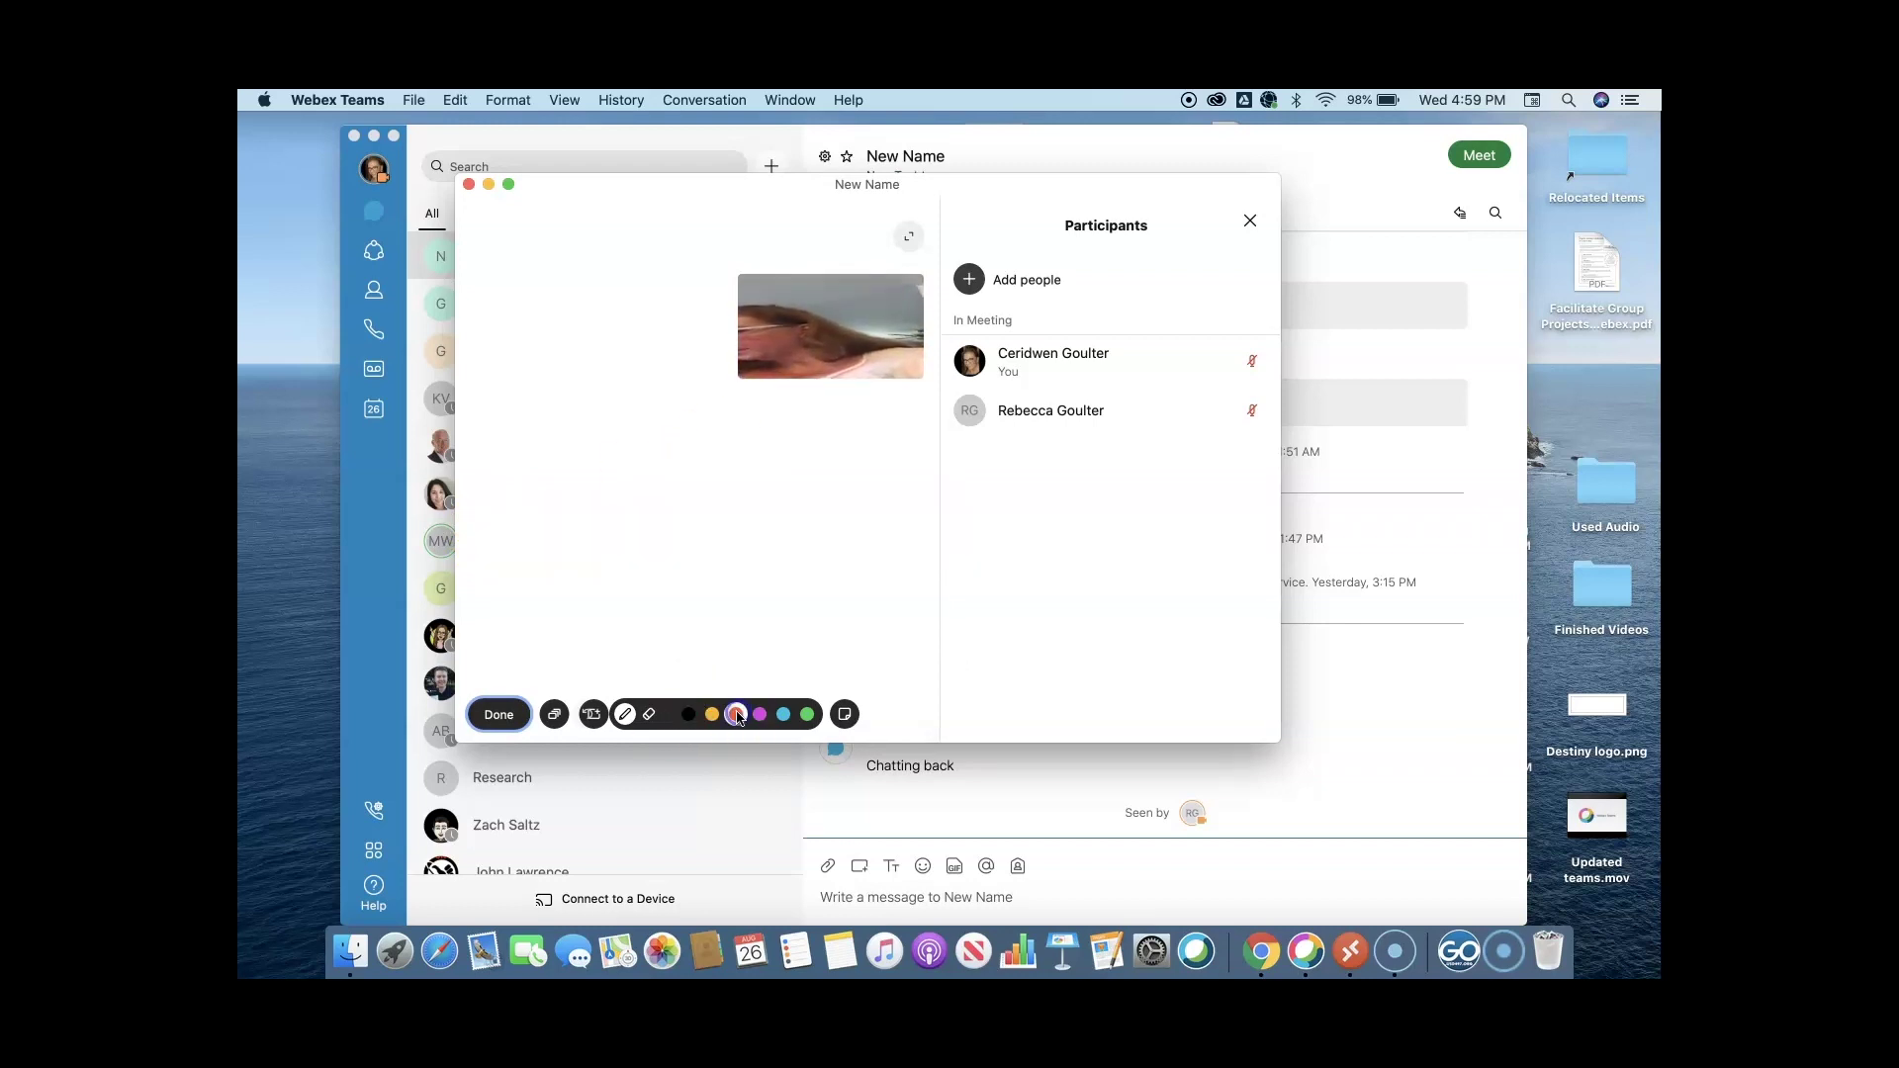
{"action": "left_click_drag", "start_coordinate": [757, 499], "coordinate": [743, 561]}
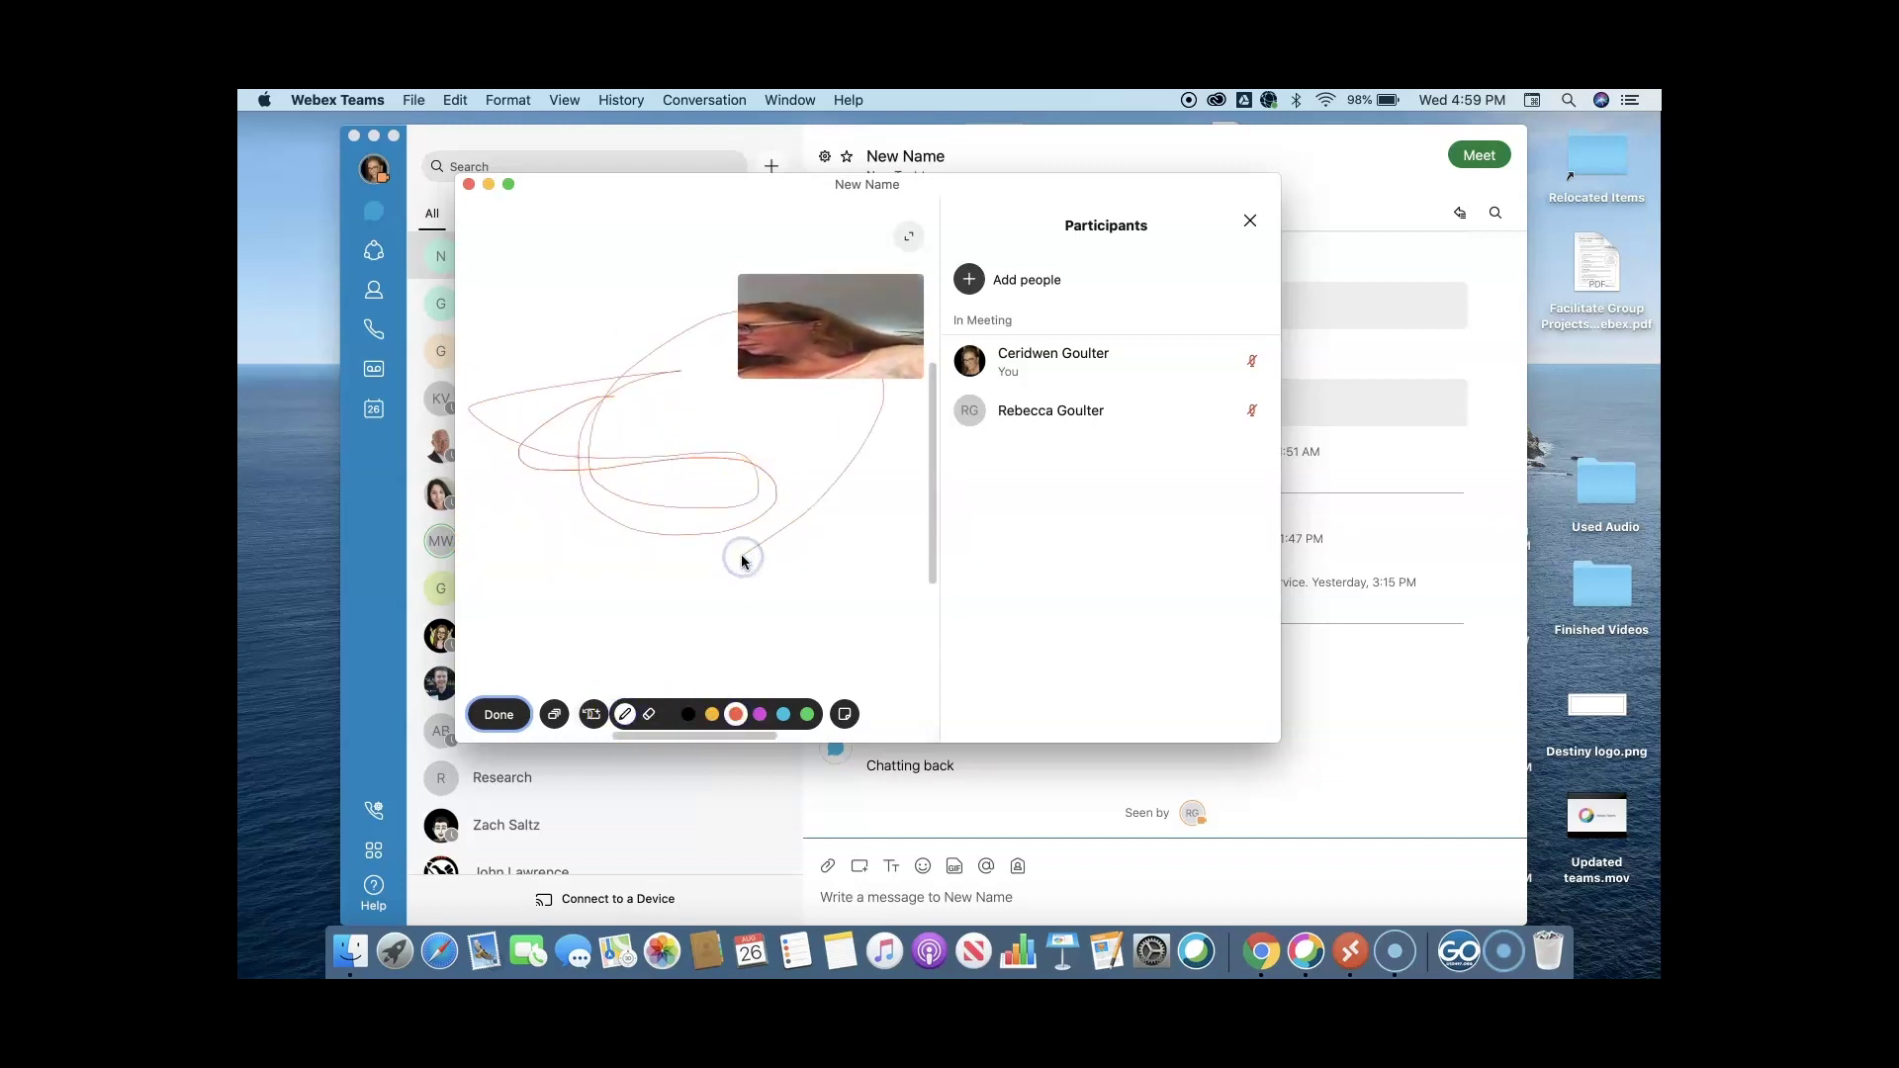